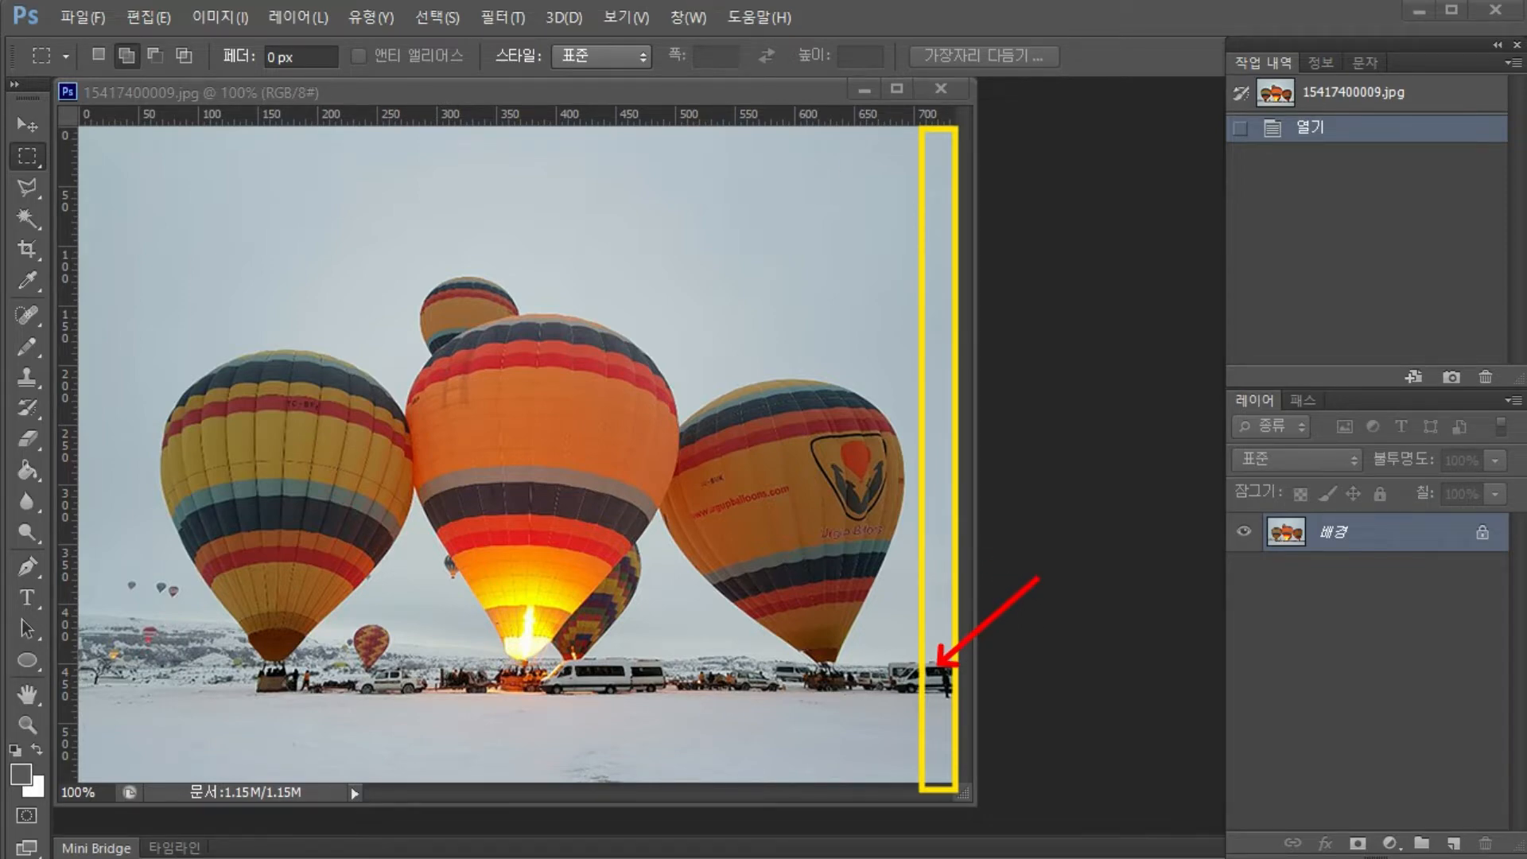
Close the balloon image and open beach-863139_1920.jpg
click(941, 88)
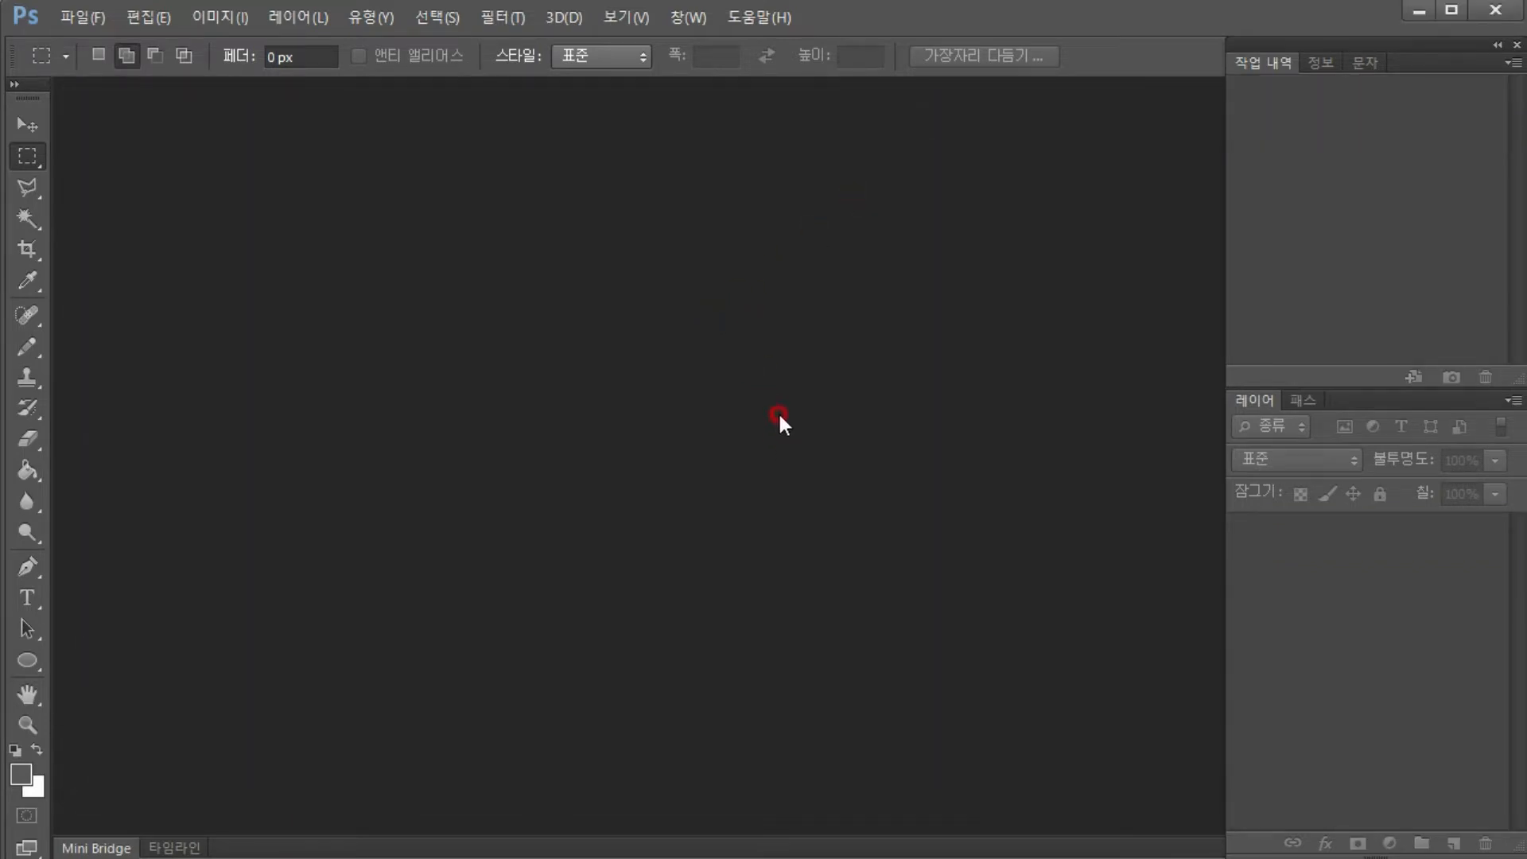
double_click(778, 413)
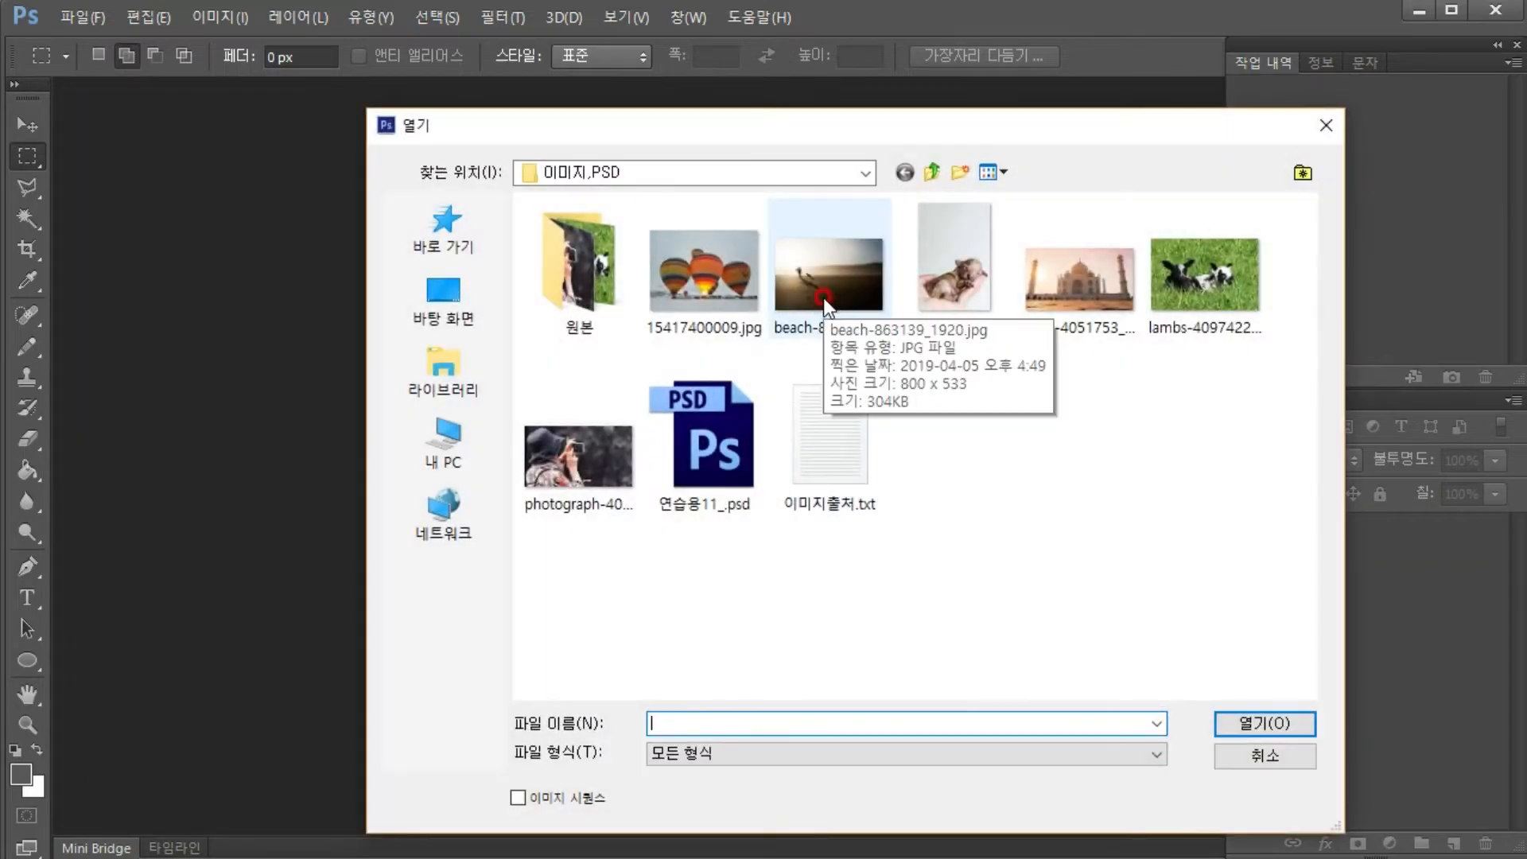
click(855, 319)
click(1265, 723)
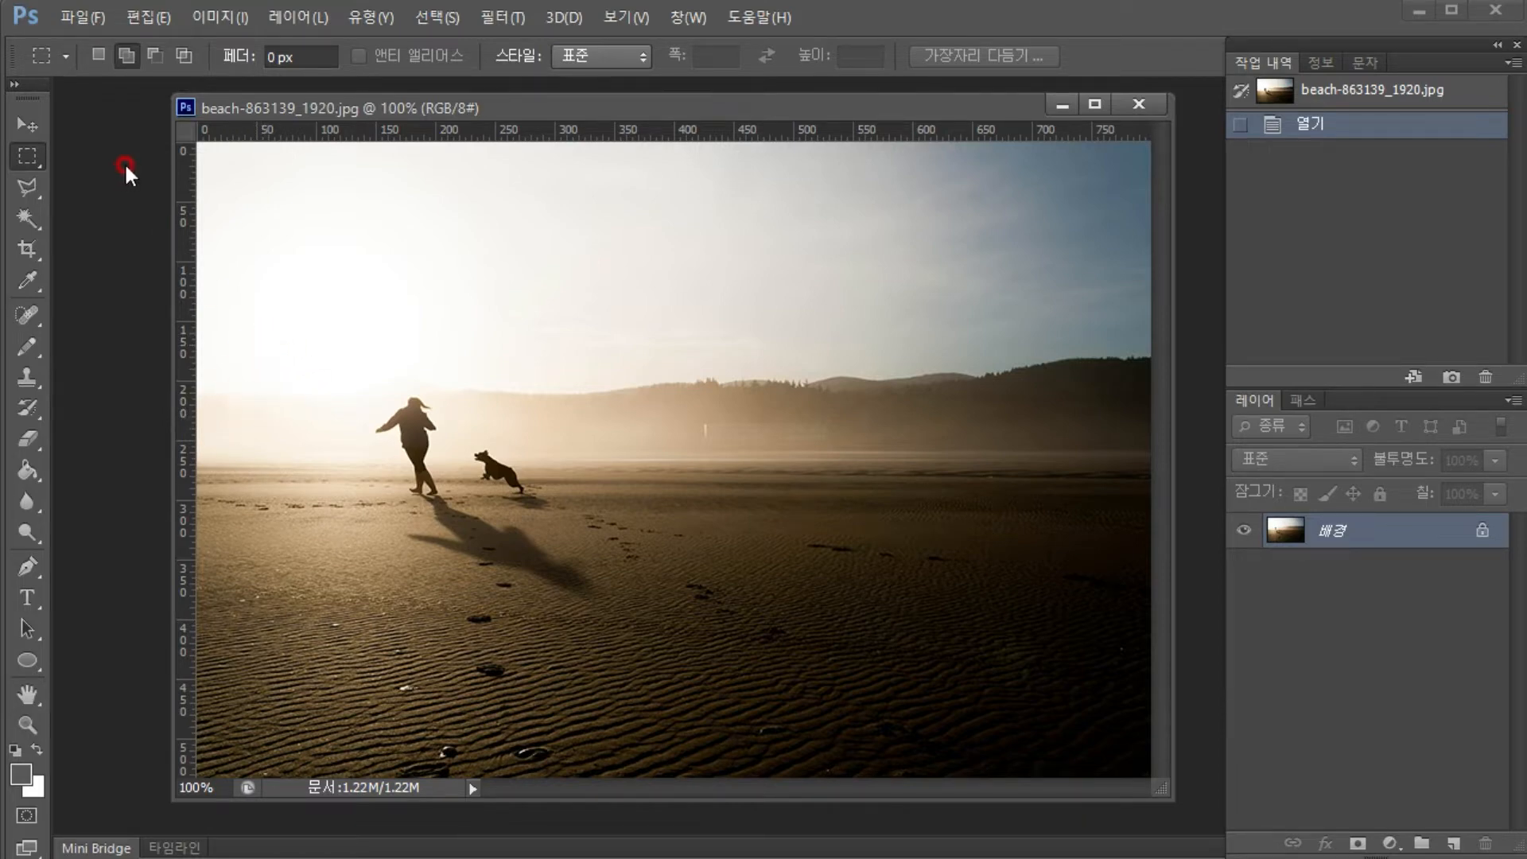
Review the note on stretching a background with 내용 인식 비율 in 요약.txt in Notepad
key(alt+Tab)
drag(819, 684, 767, 683)
drag(867, 685, 1129, 684)
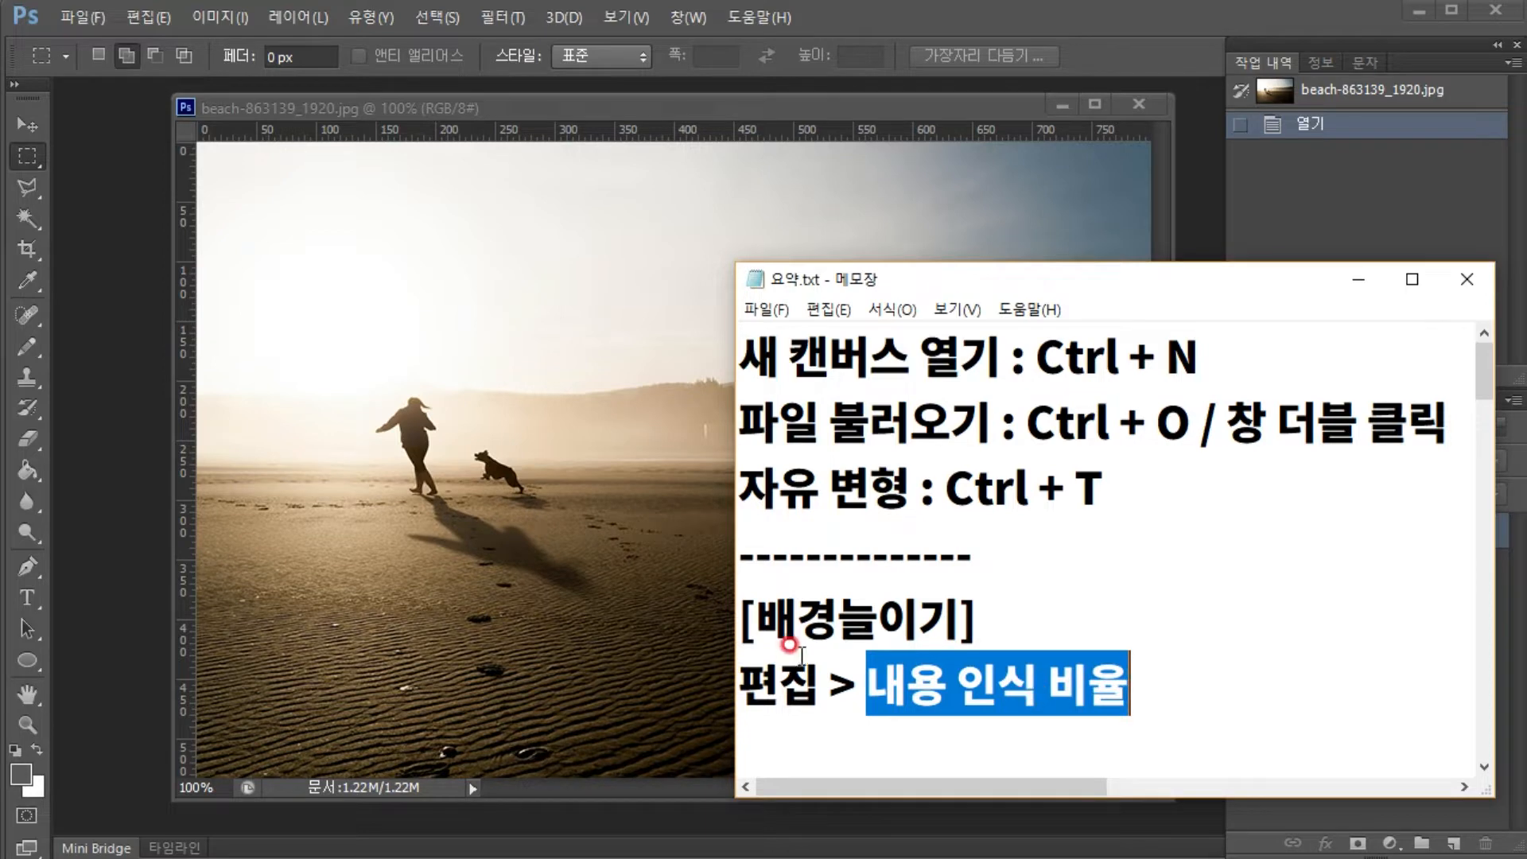
drag(746, 683, 1130, 684)
click(1358, 280)
drag(310, 461, 206, 463)
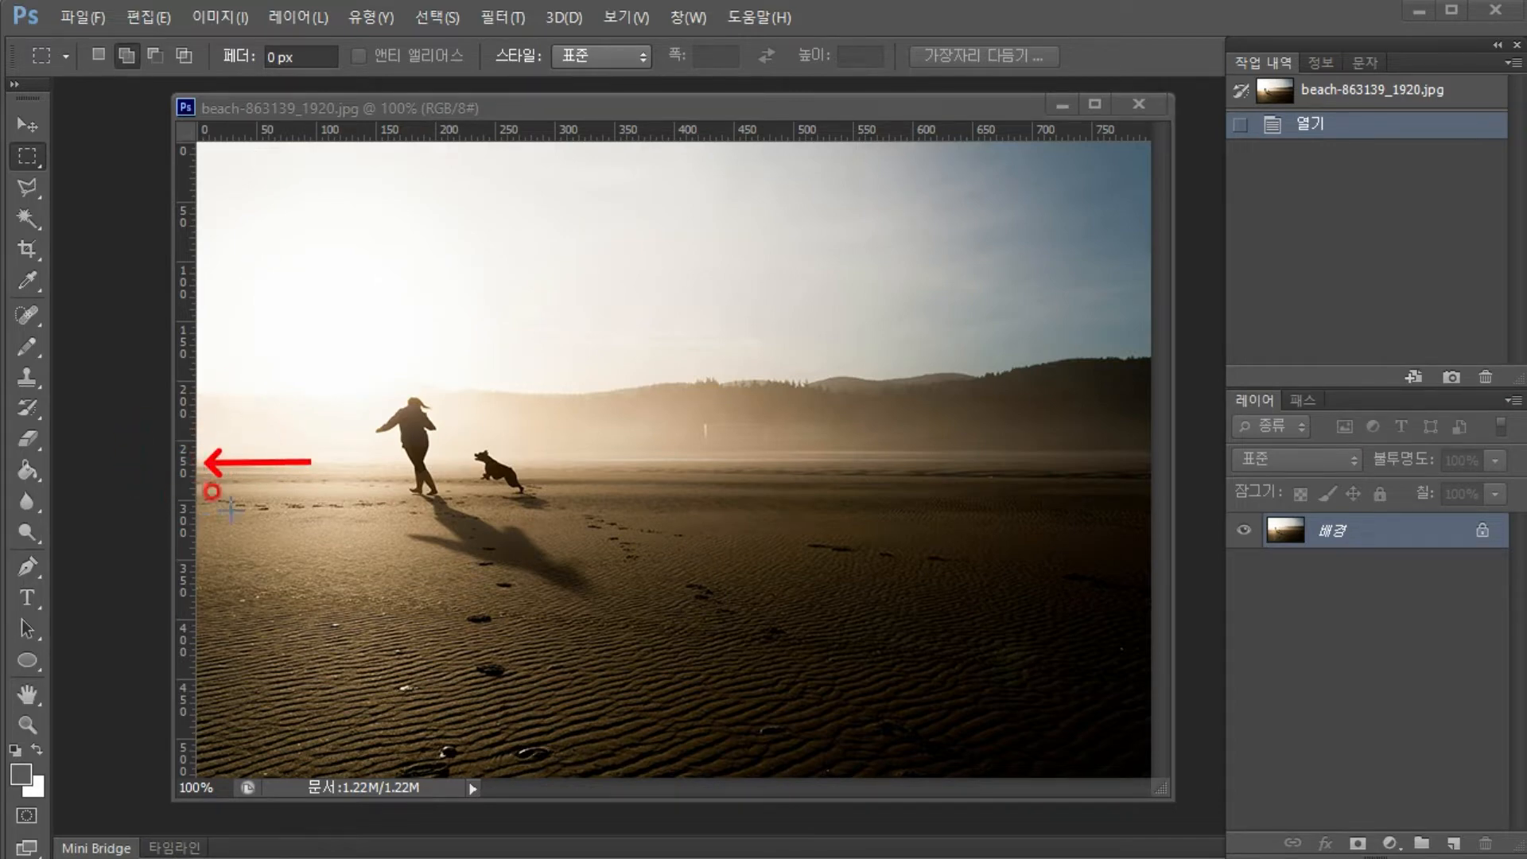
Convert the beach photo's locked background into a regular layer, keeping the default layer settings
key(v)
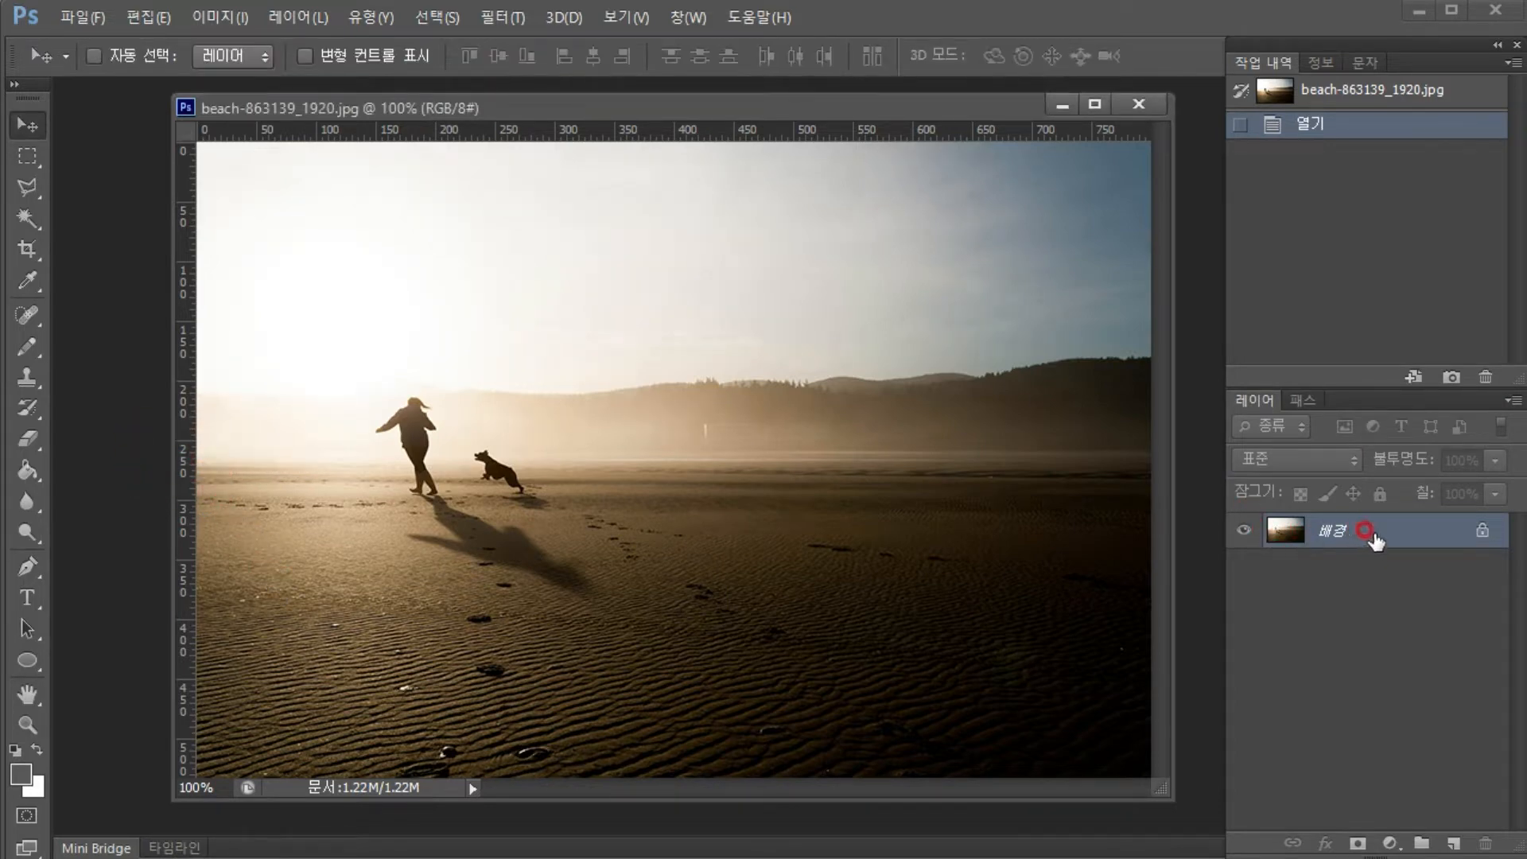
double_click(1329, 529)
click(989, 189)
Extend the beach image's canvas to 1000 pixels wide with the anchor at the middle right, adding space on the left side
click(220, 17)
click(275, 212)
click(740, 504)
click(739, 532)
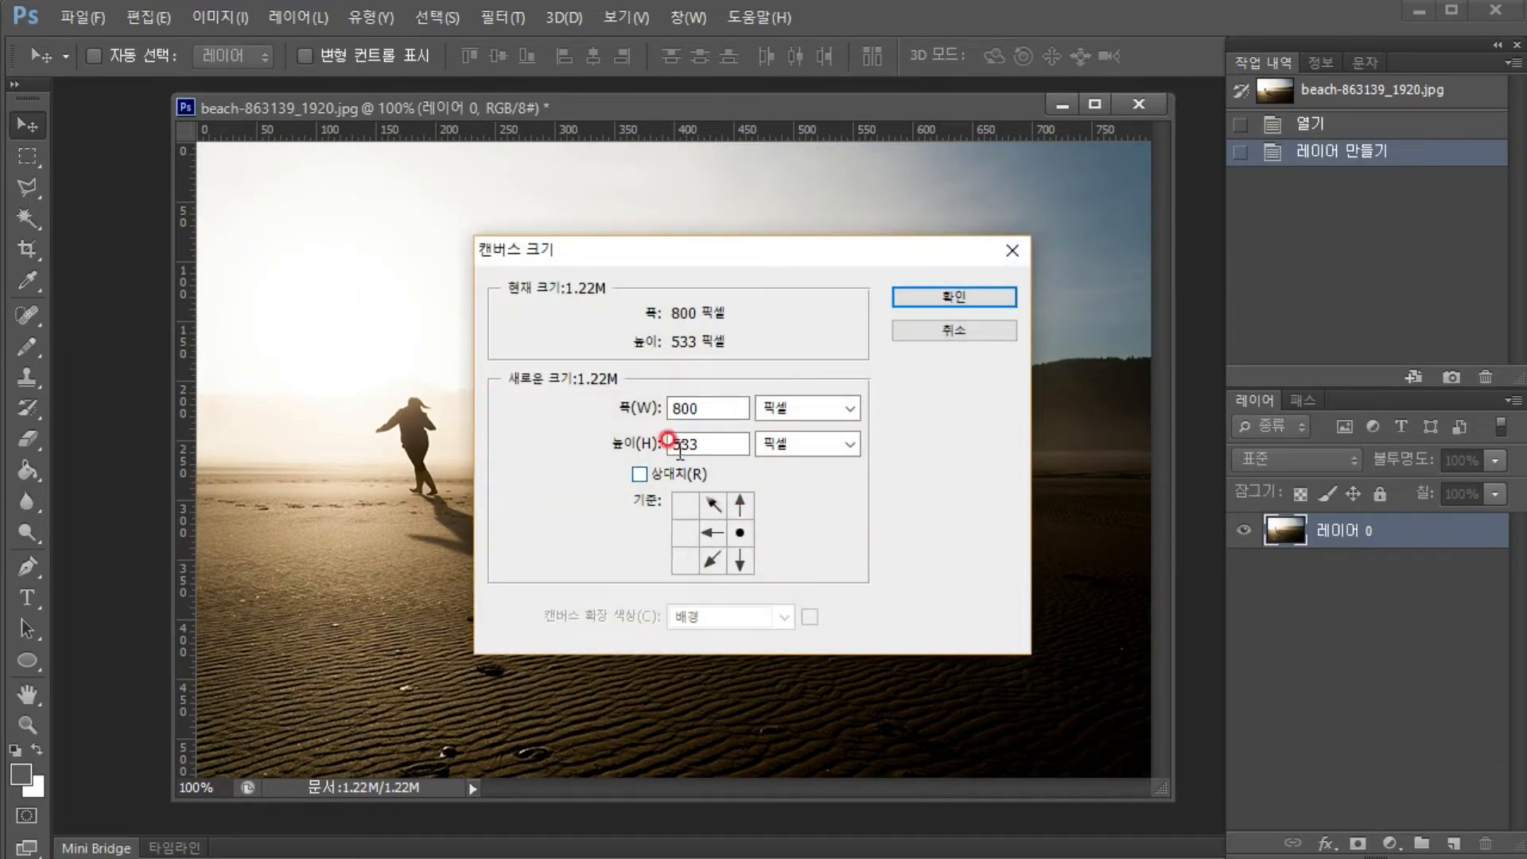
click(652, 409)
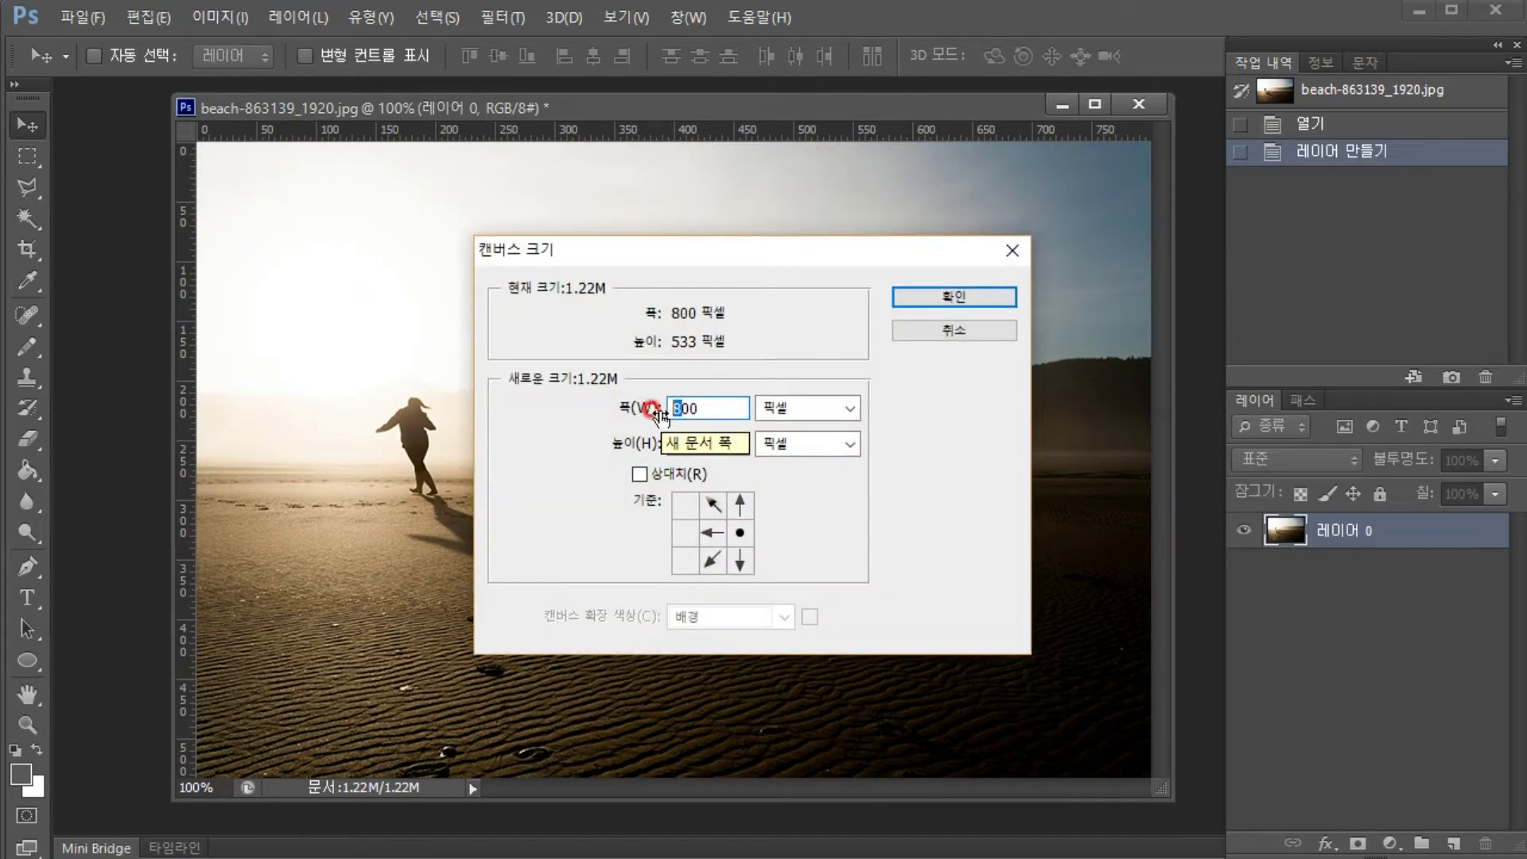
text(10)
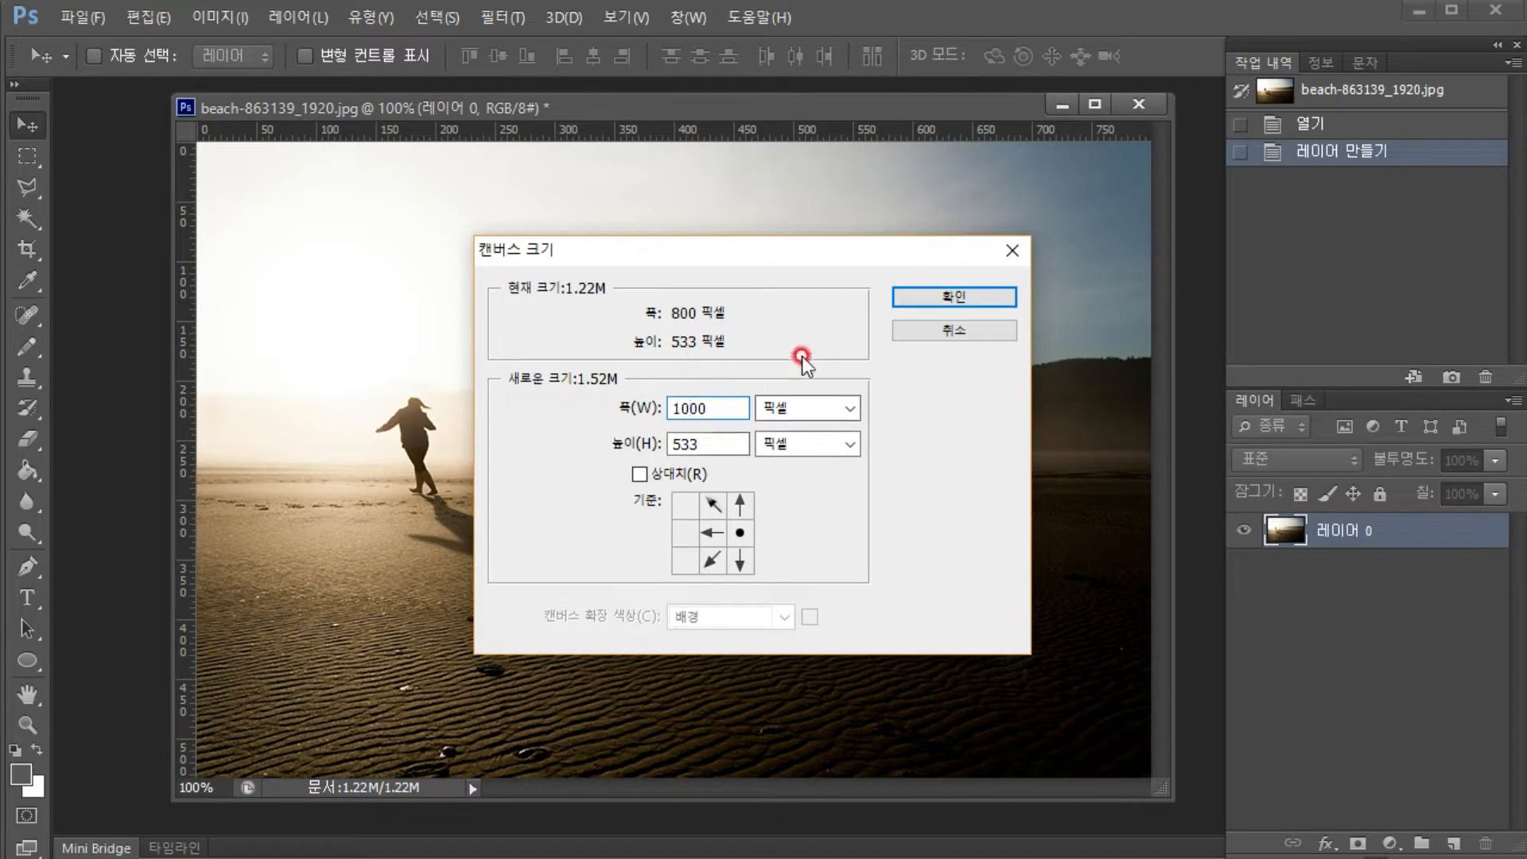
click(909, 298)
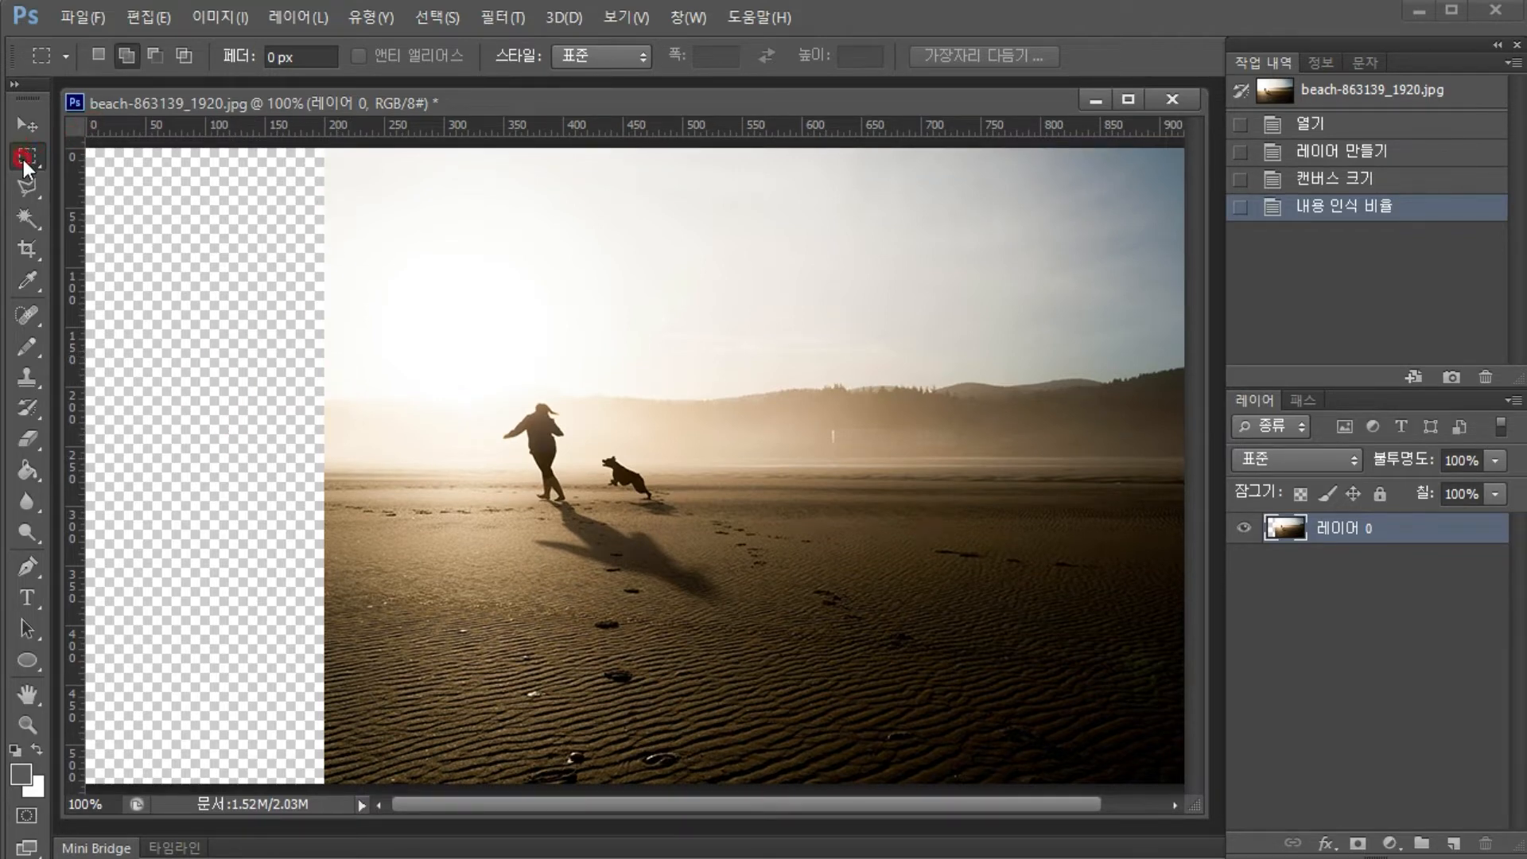
Select a full-height strip about 140 px wide between the transparent area and the running woman, and recheck the Notepad note on 내용 인식 비율
click(29, 157)
drag(327, 148, 494, 784)
key(alt+Tab)
click(818, 689)
drag(818, 689, 725, 684)
drag(868, 685, 1121, 690)
click(1348, 286)
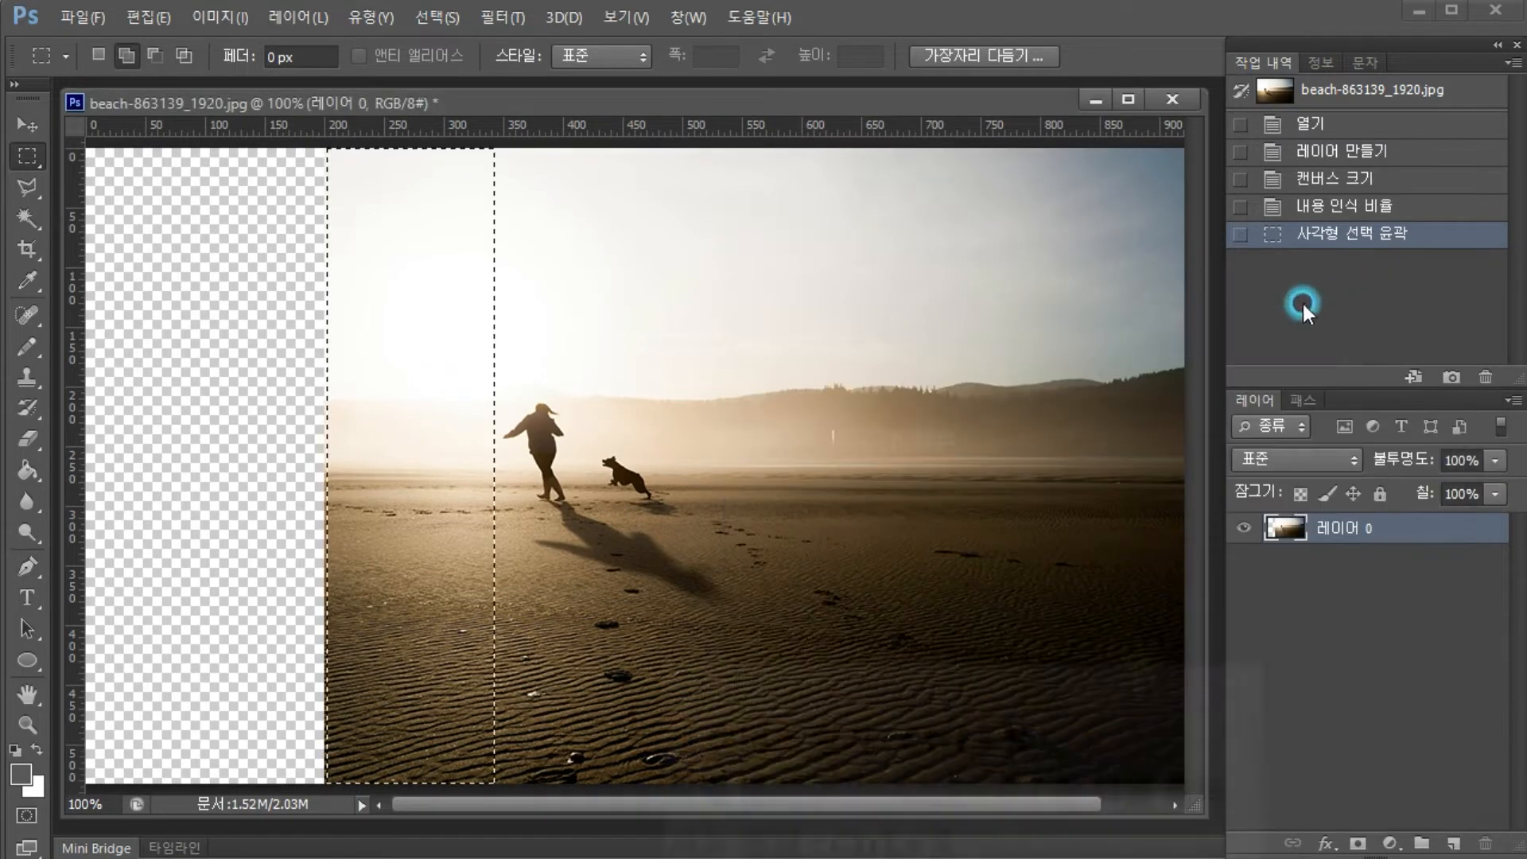
Stretch the selected strip to the canvas's left edge with Content-Aware Scale, to about 243% width, apply it and deselect
click(151, 17)
click(221, 412)
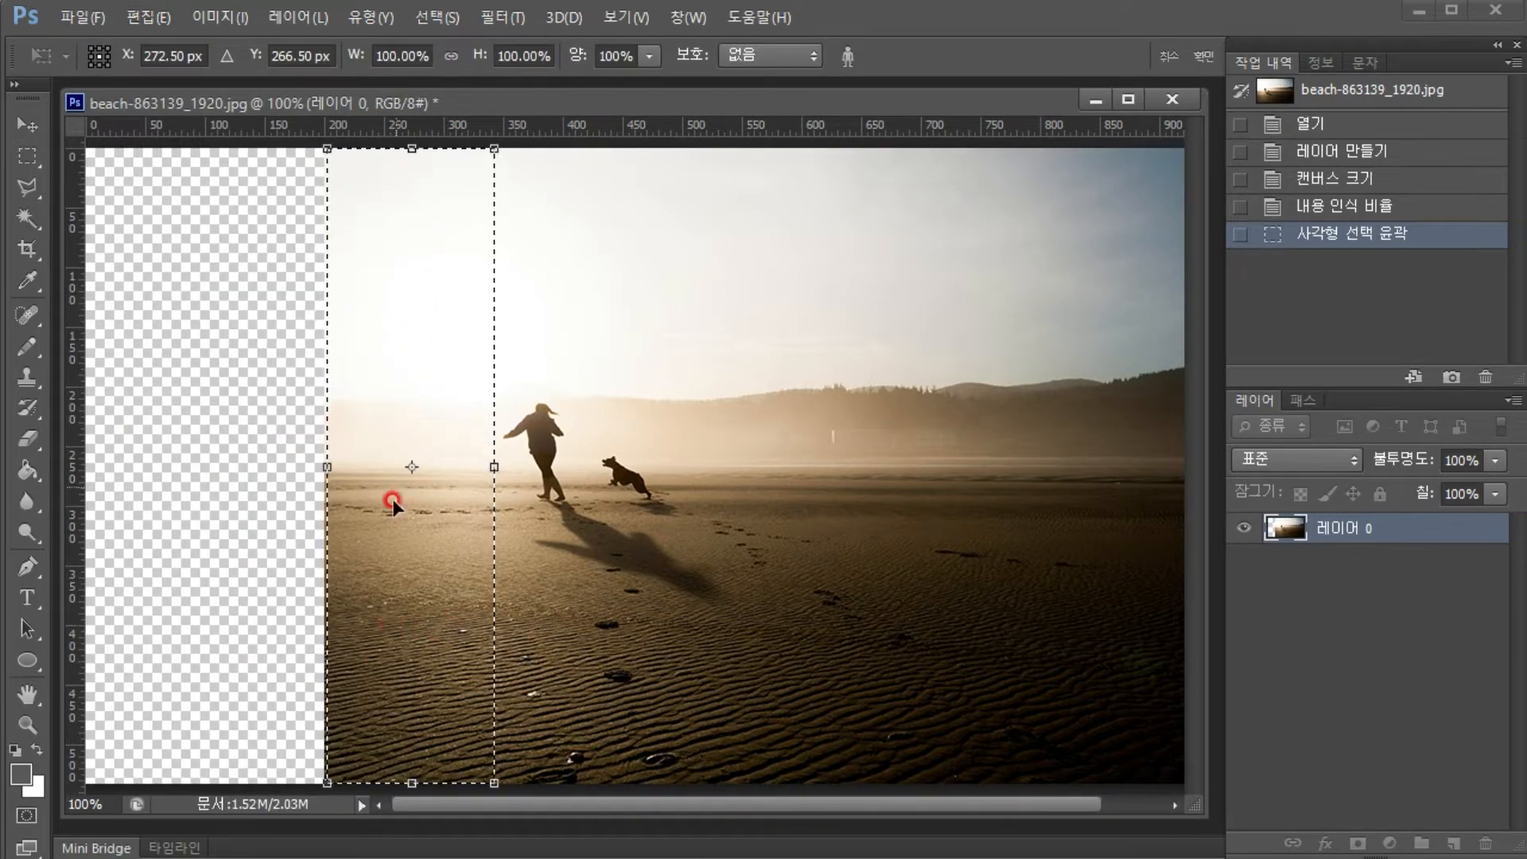
drag(326, 467, 78, 490)
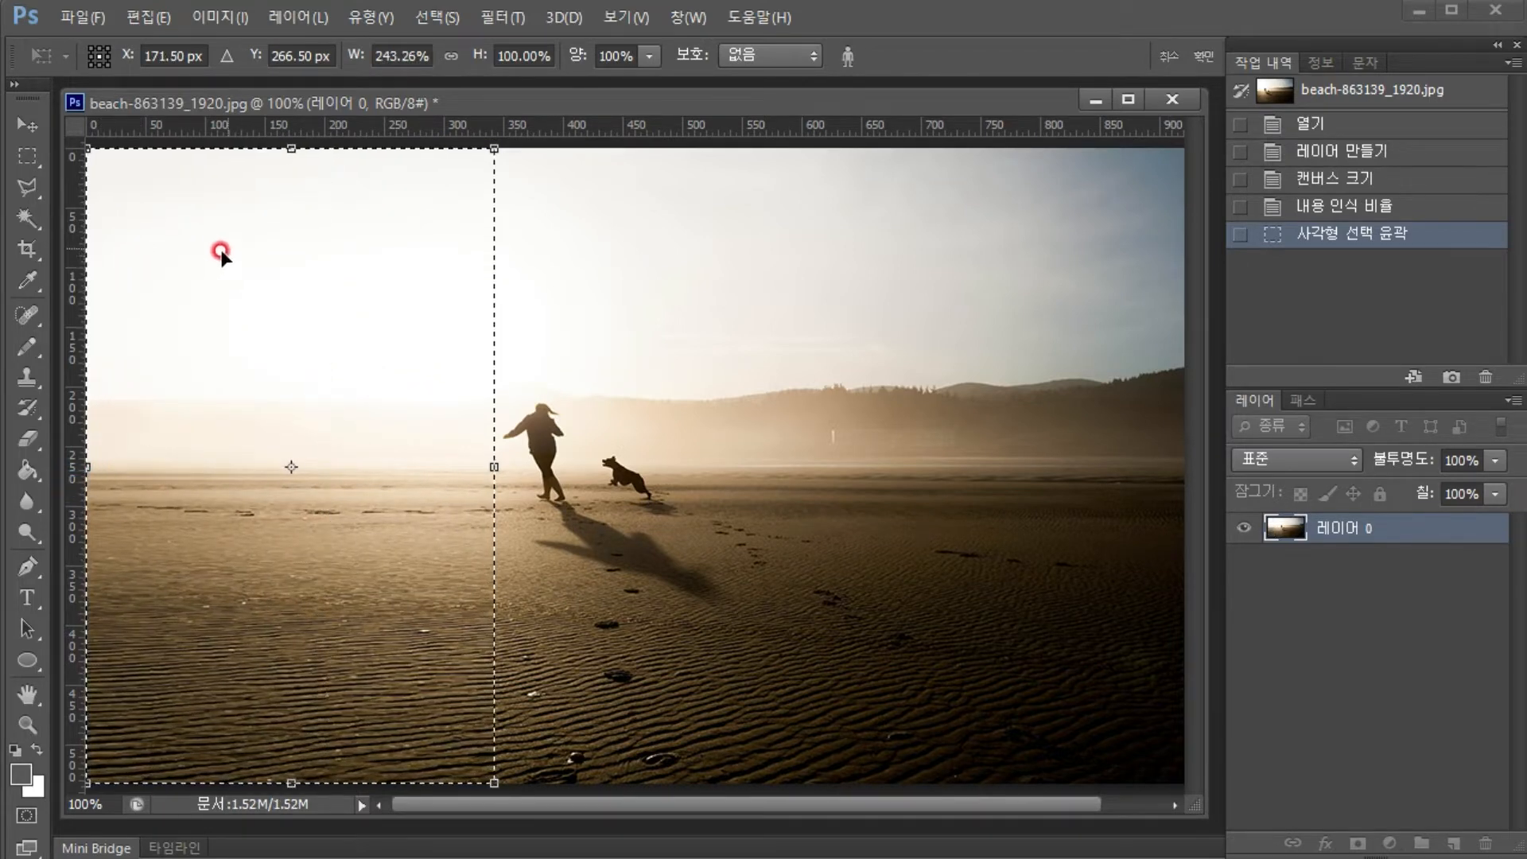
click(36, 129)
click(594, 351)
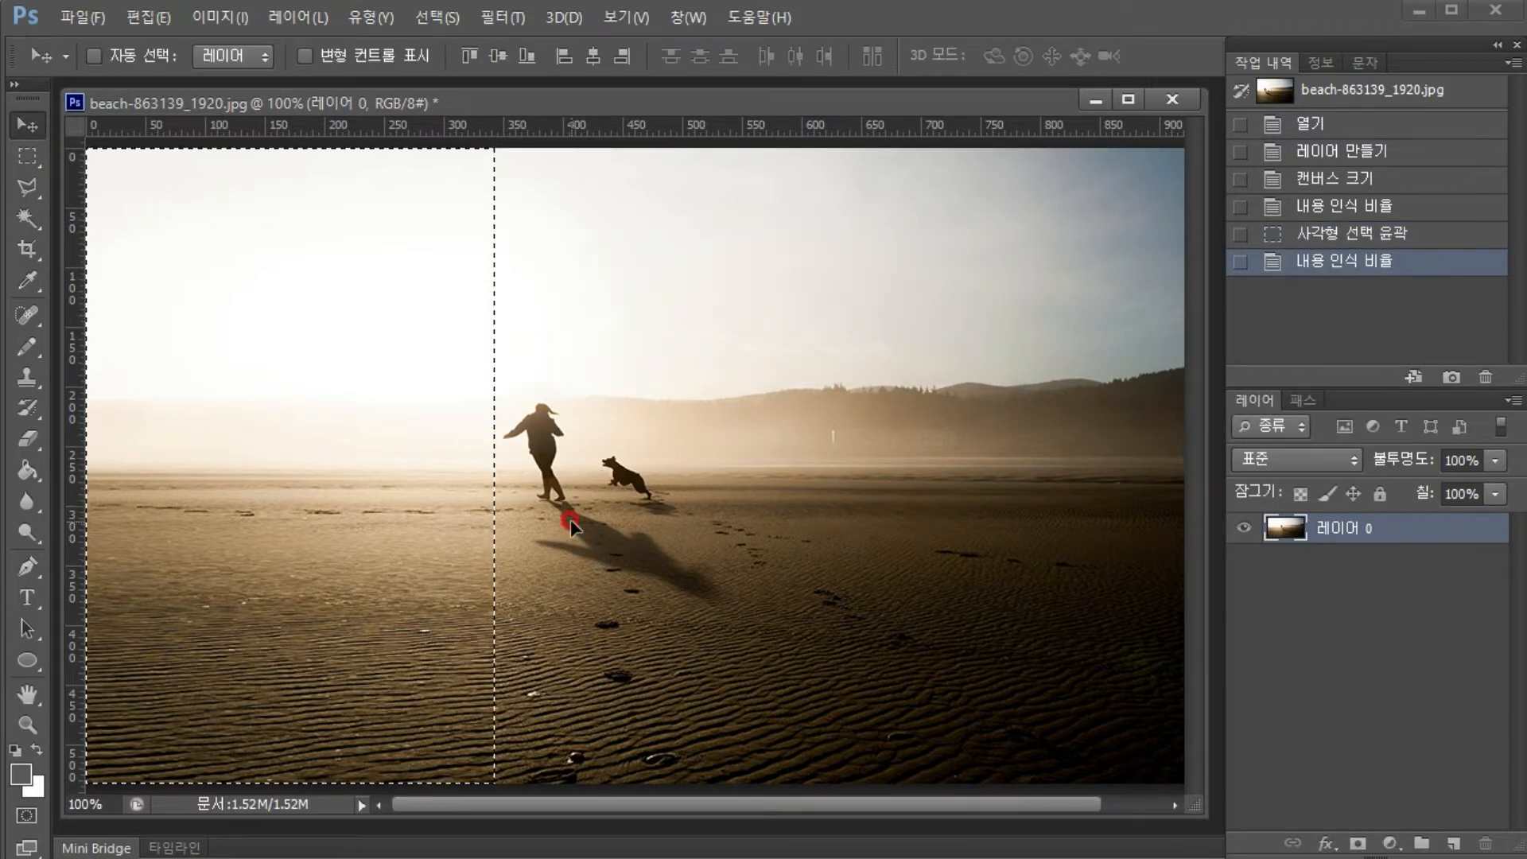
key(ctrl+d)
click(523, 405)
mouse_move(86, 147)
mouse_down()
mouse_move(245, 511)
mouse_move(306, 728)
mouse_move(285, 789)
mouse_up()
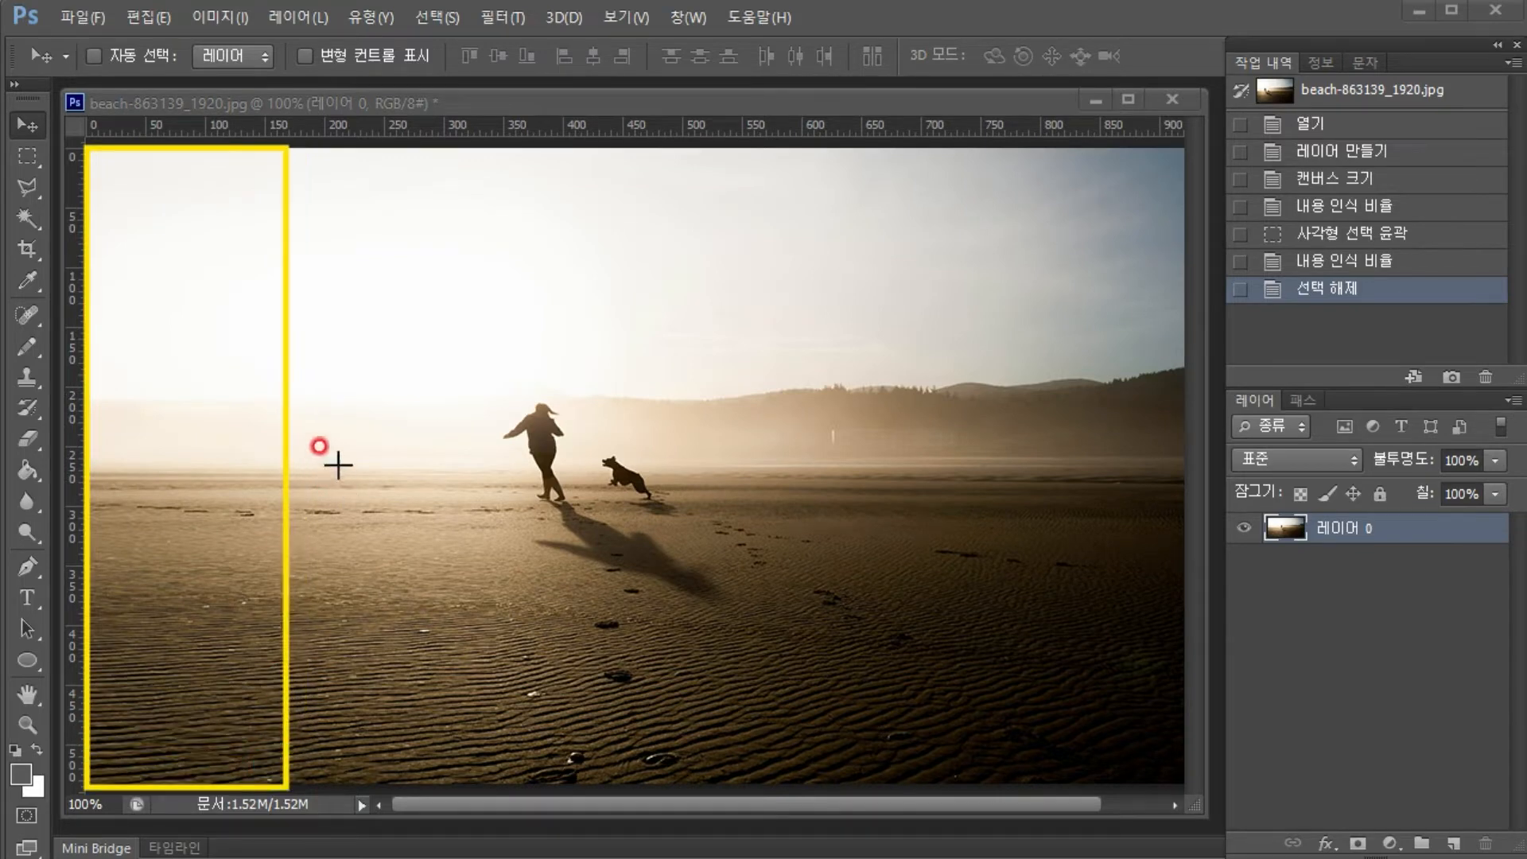
key(e)
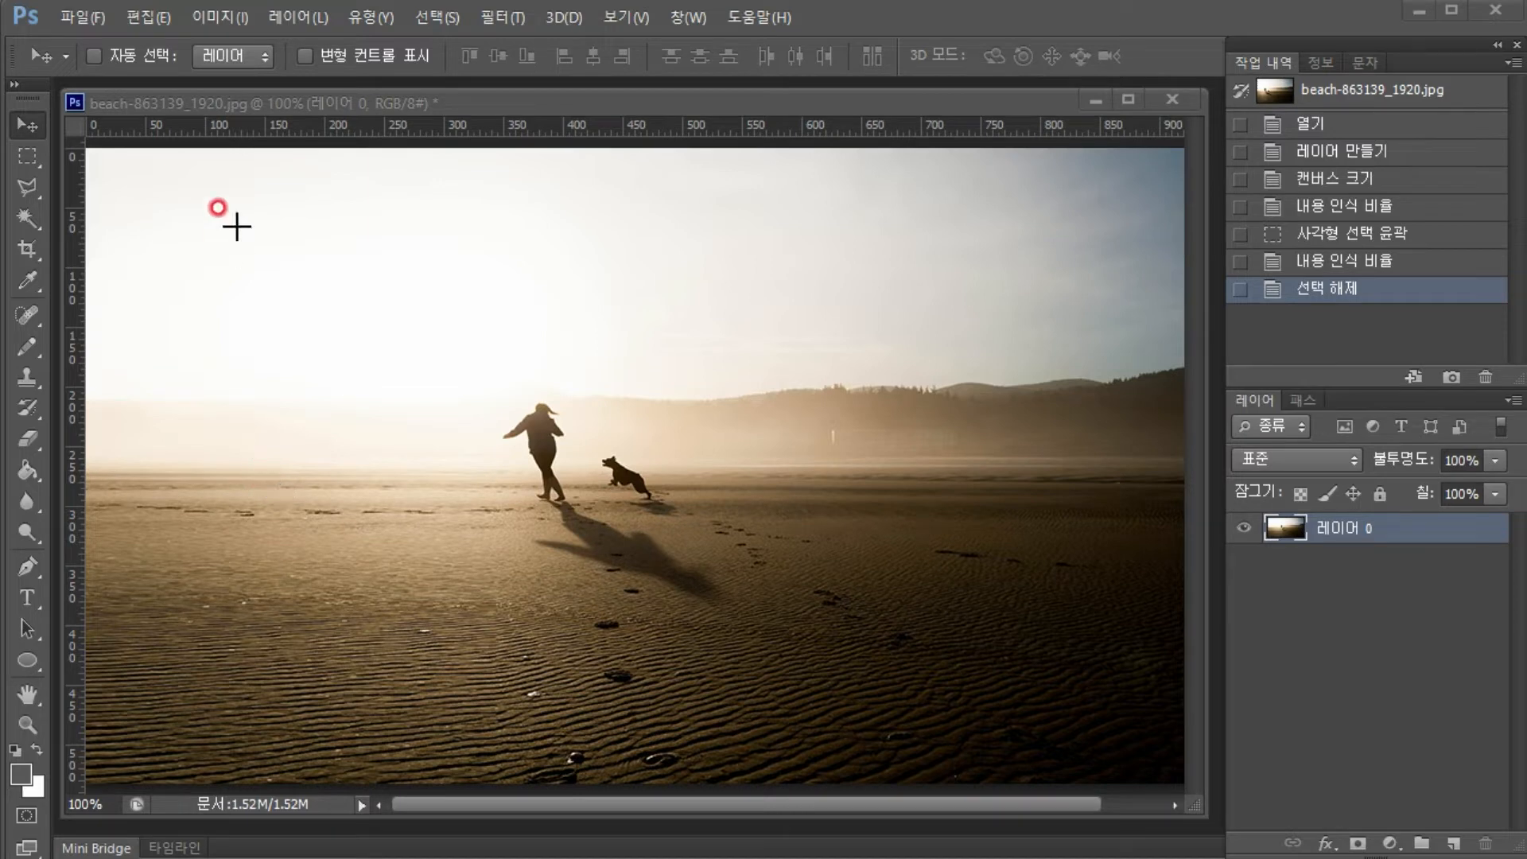
click(155, 18)
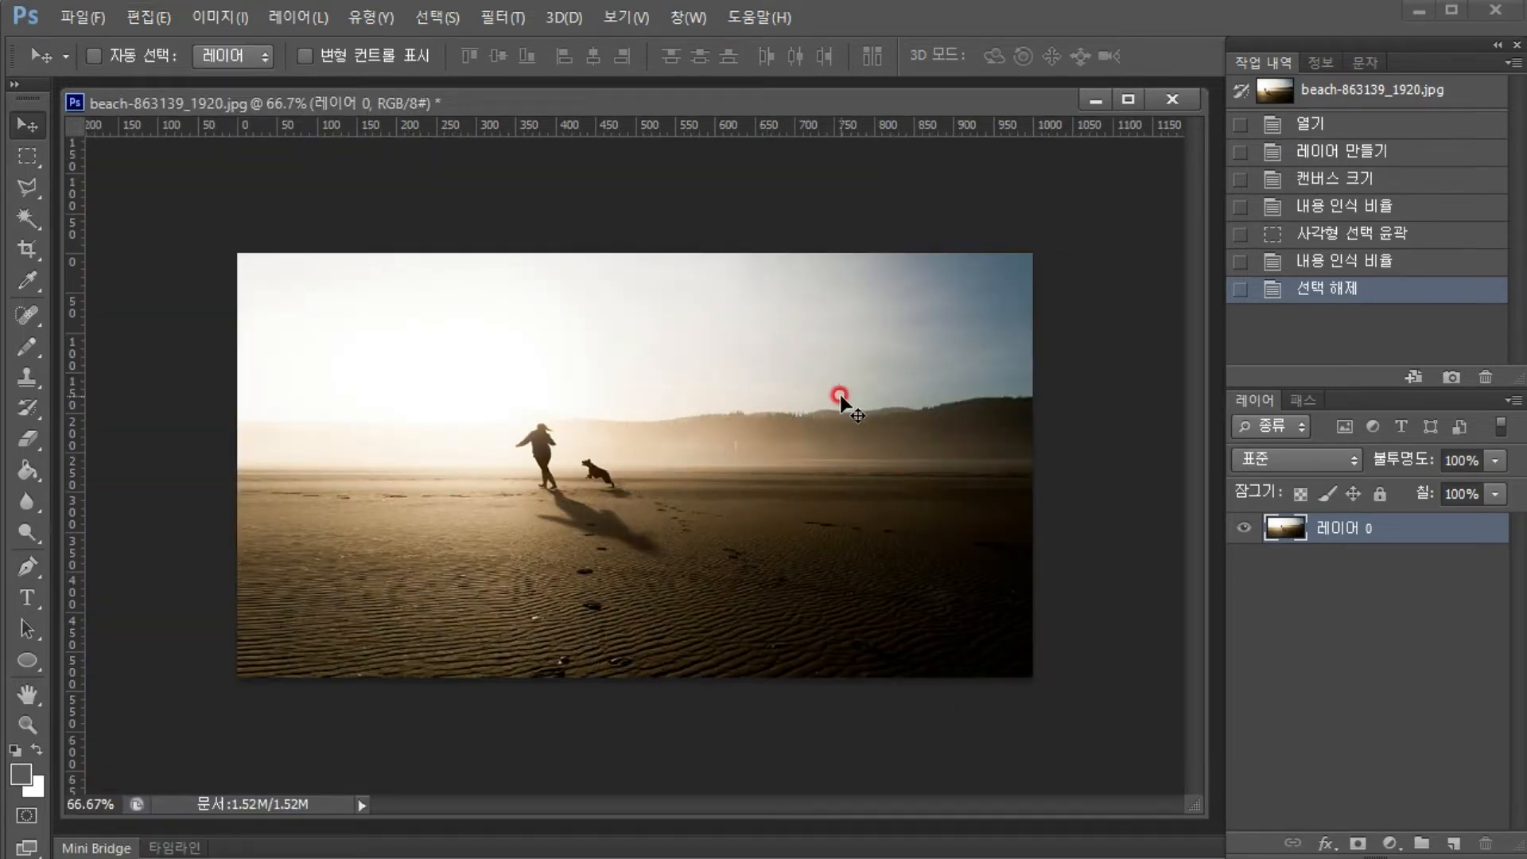
Close the beach image and open photograph-4091955_1920.jpg
click(1171, 97)
click(805, 352)
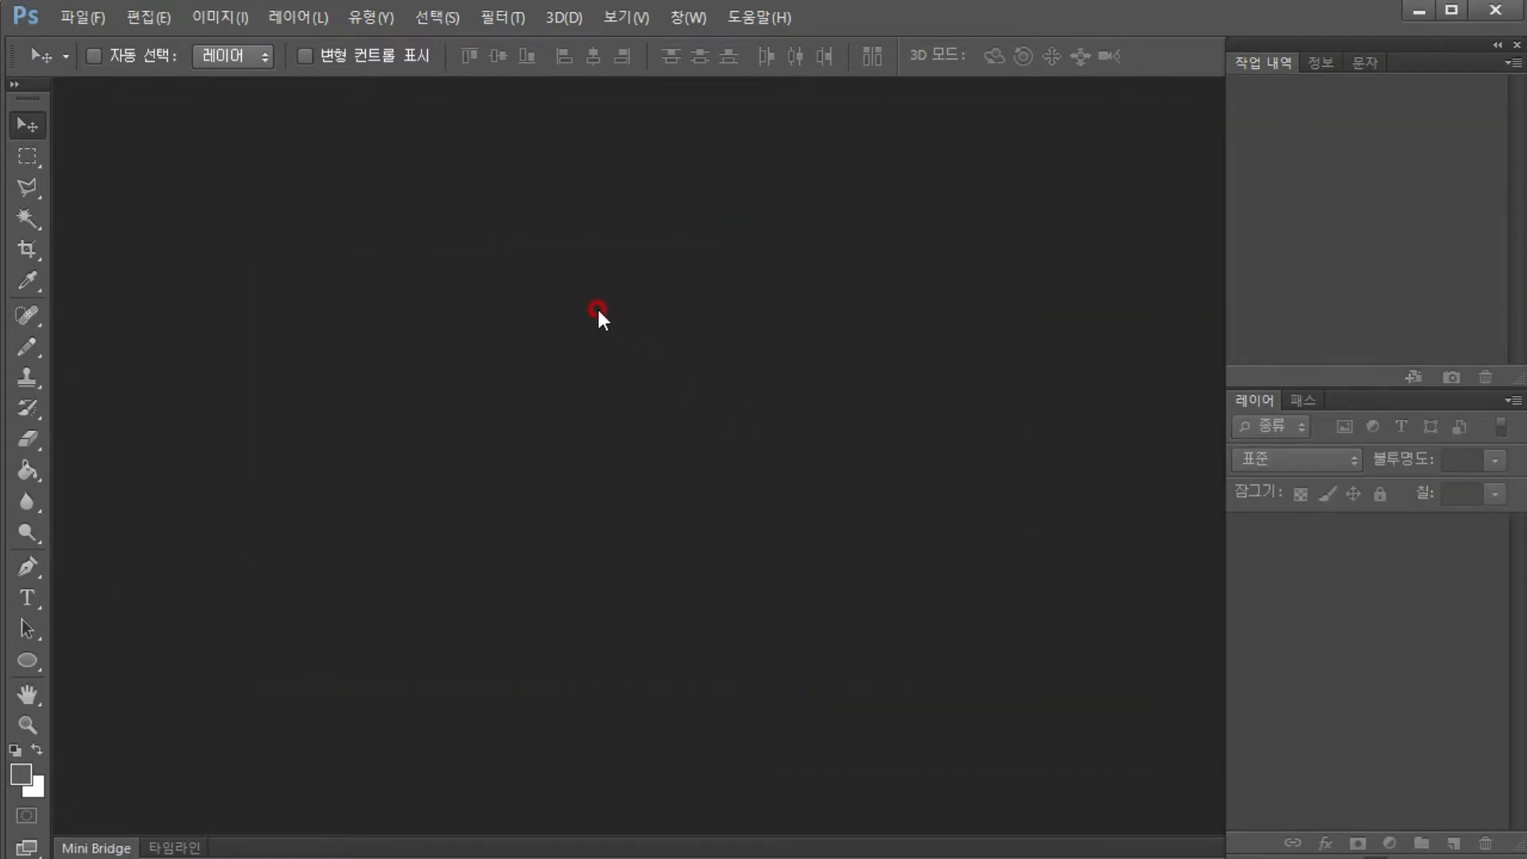
double_click(648, 368)
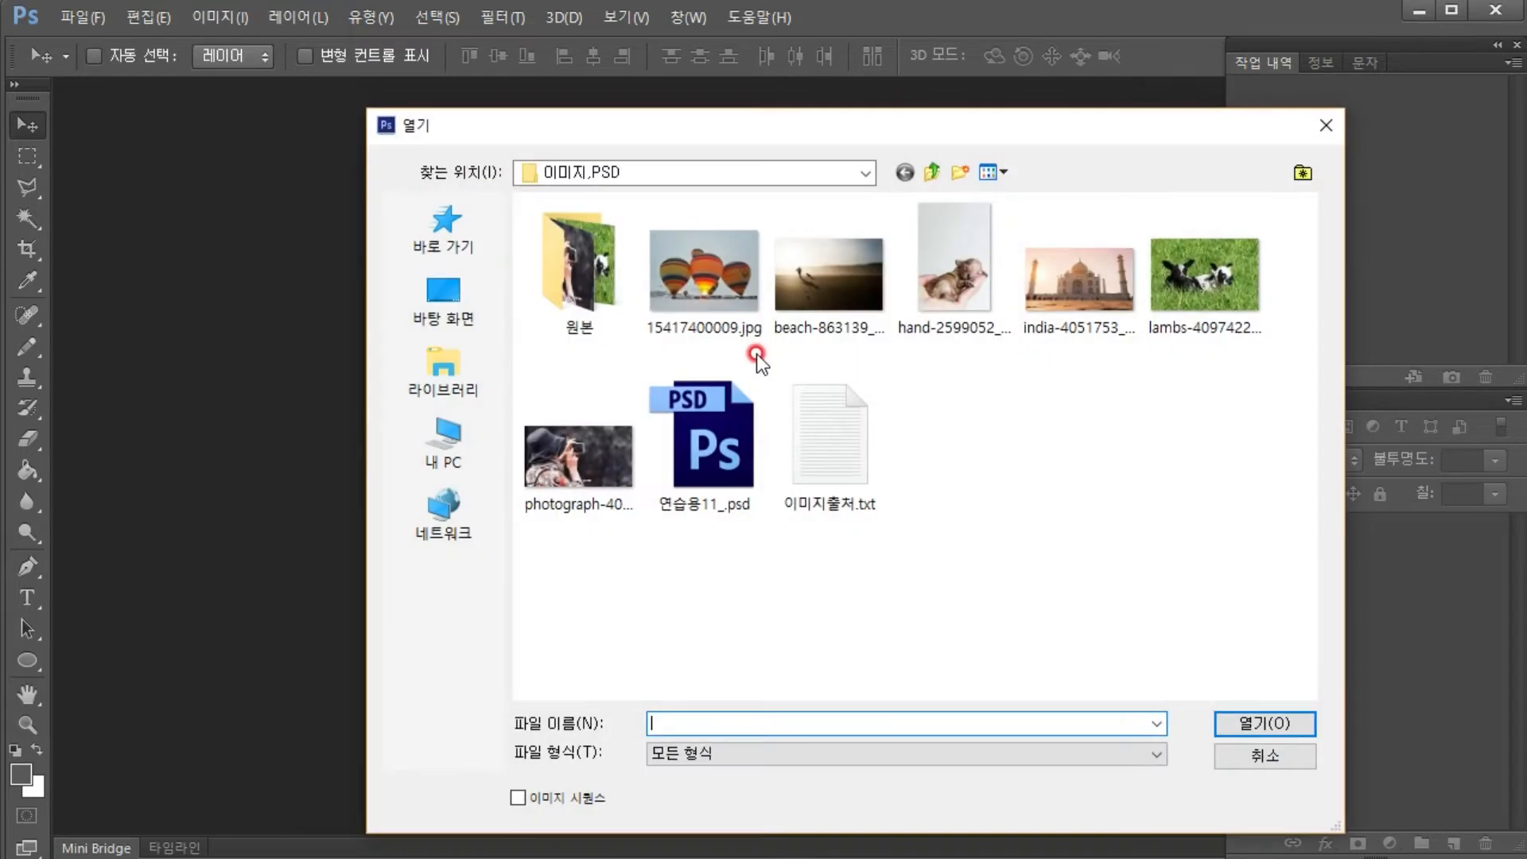
click(579, 477)
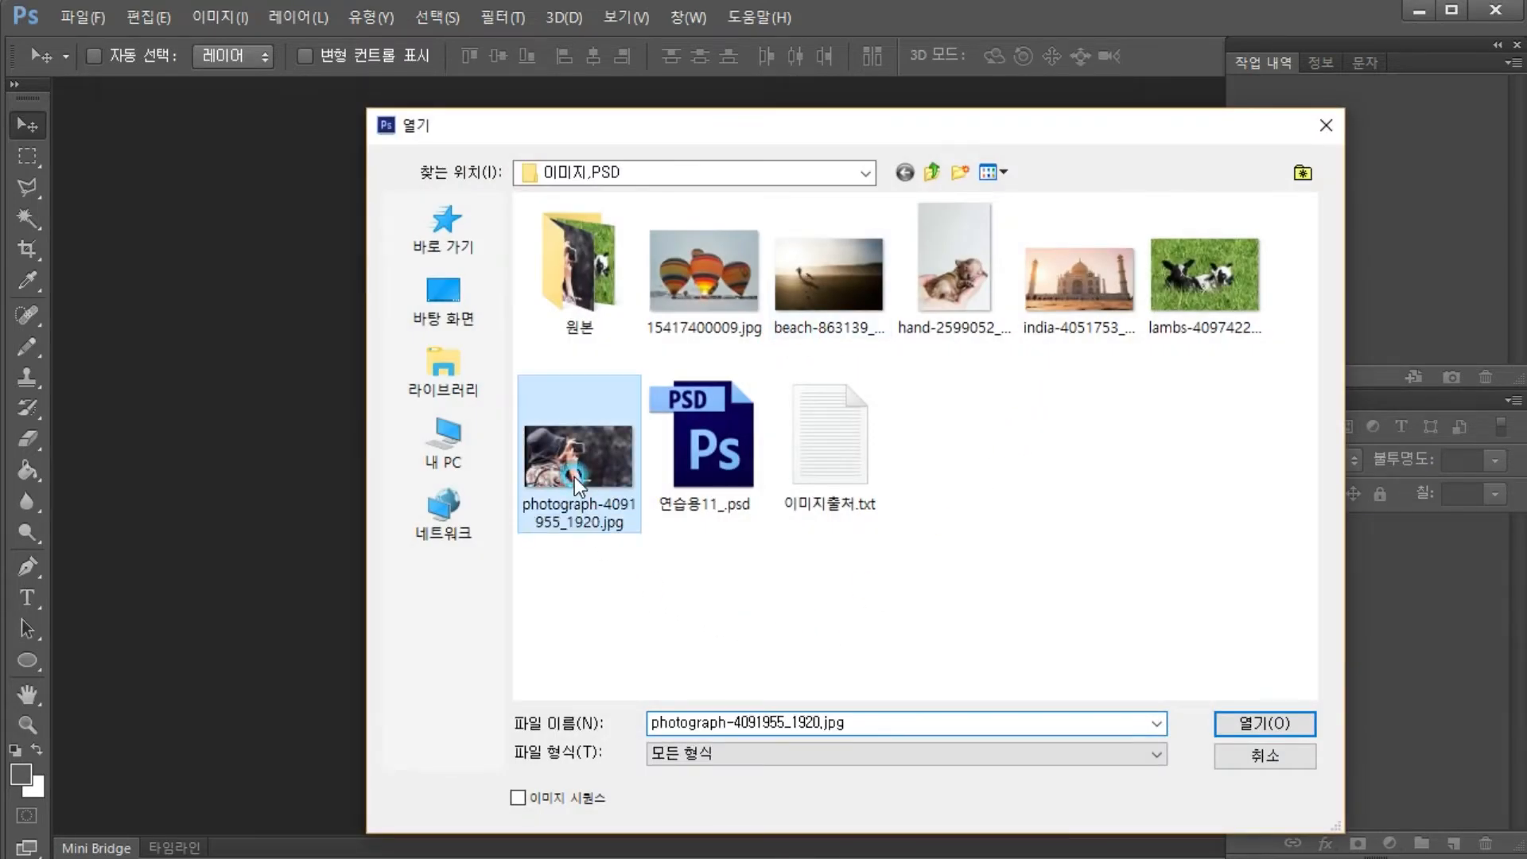
click(1264, 724)
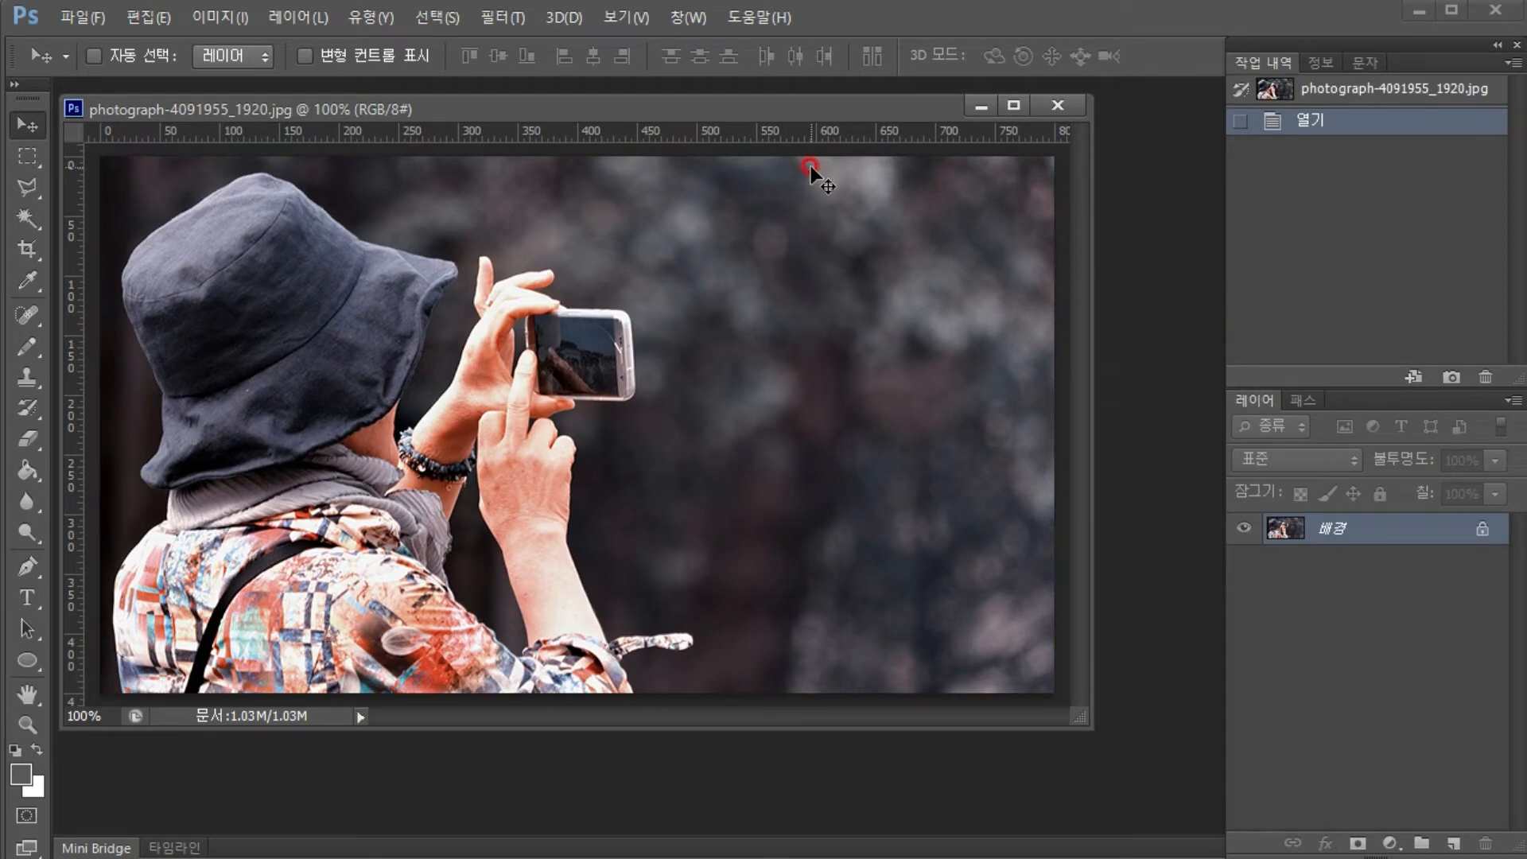
key(m)
drag(719, 156, 1050, 693)
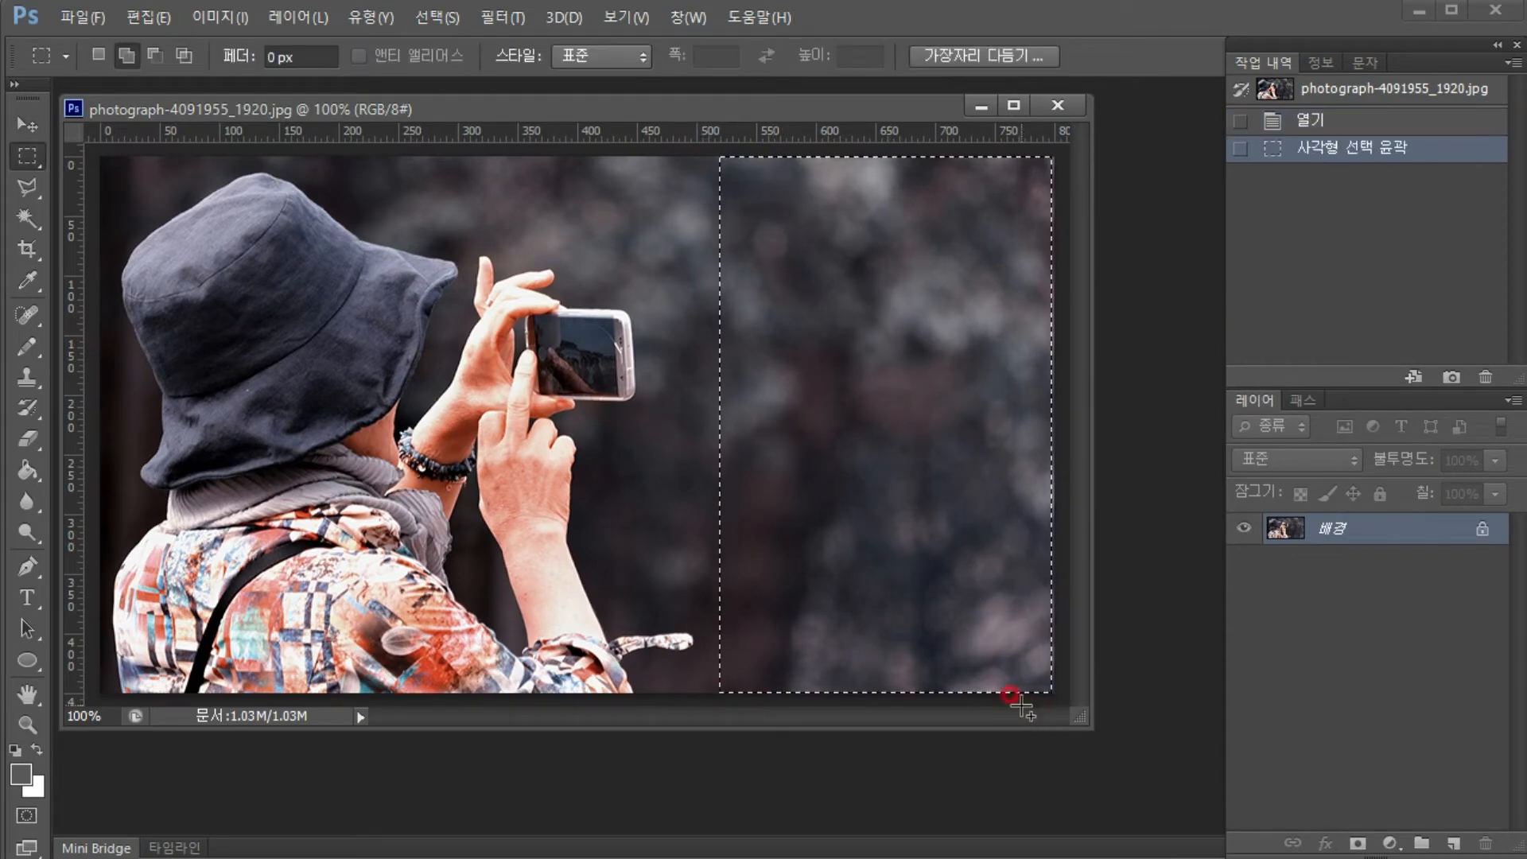
click(663, 179)
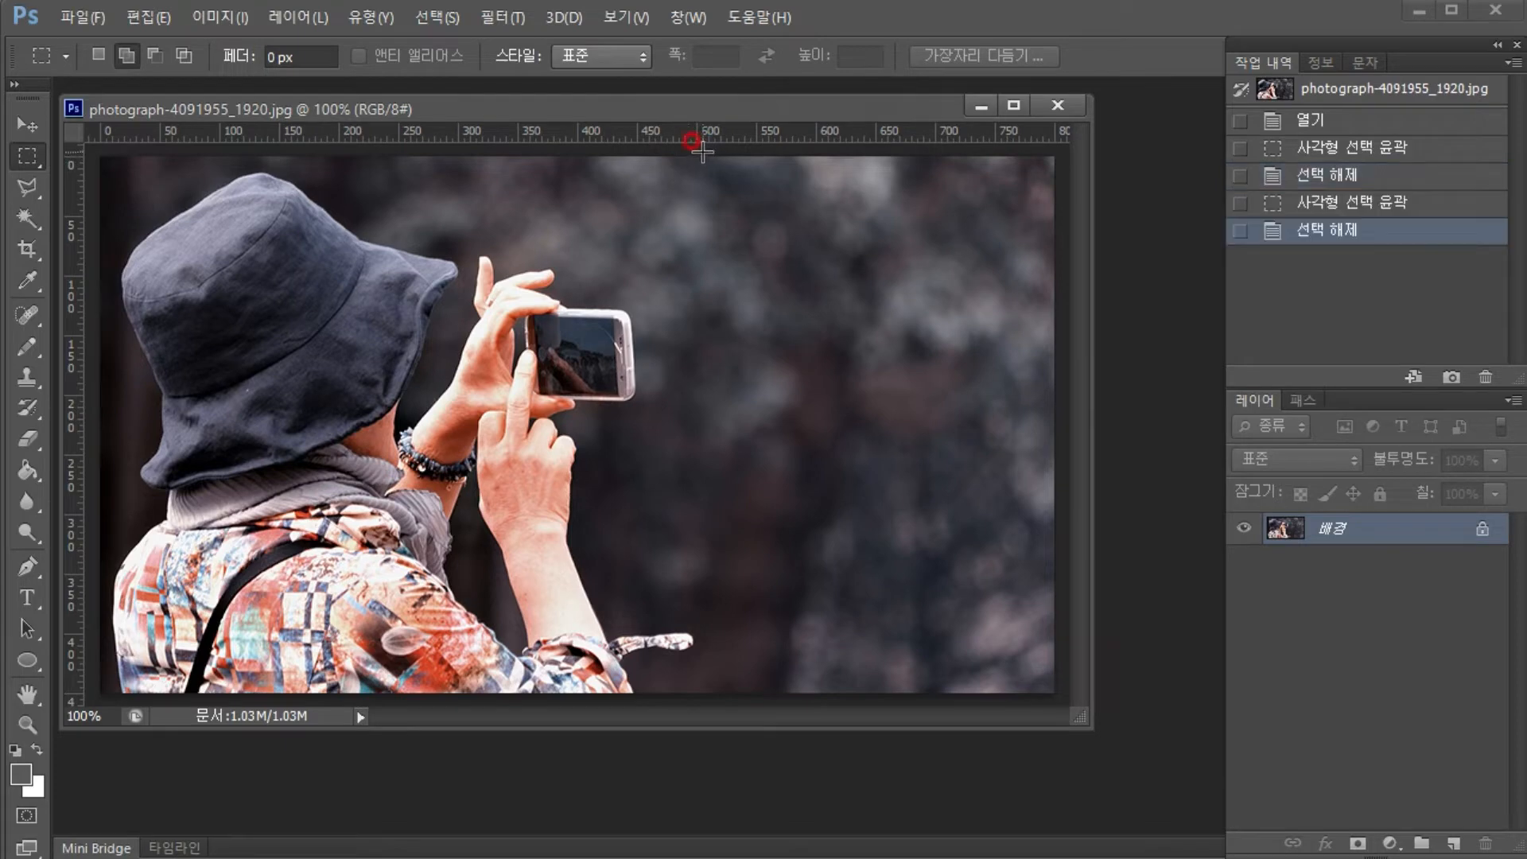
drag(702, 152, 1063, 689)
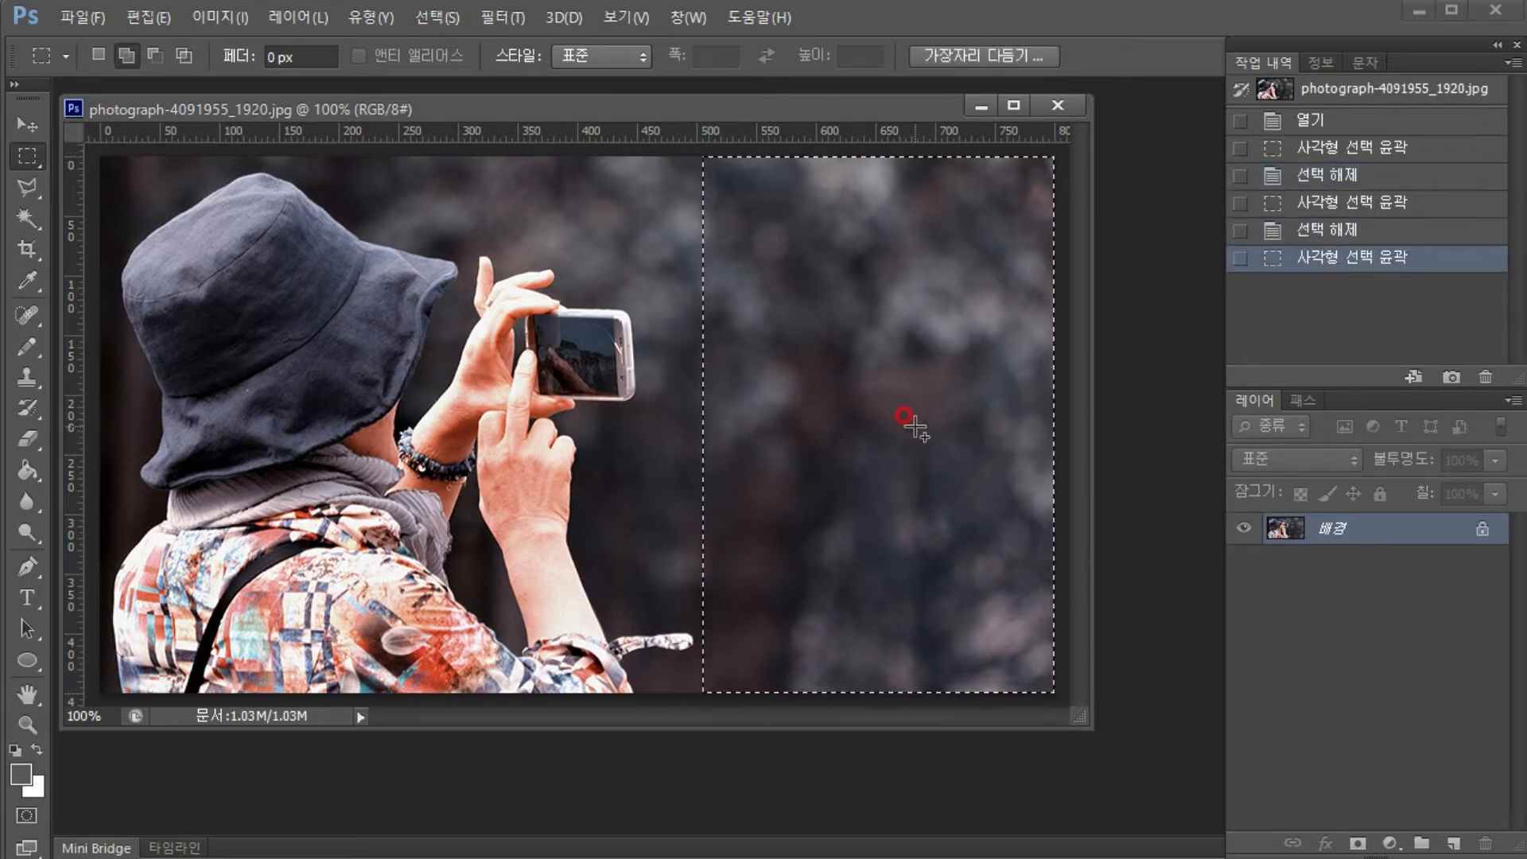
click(886, 457)
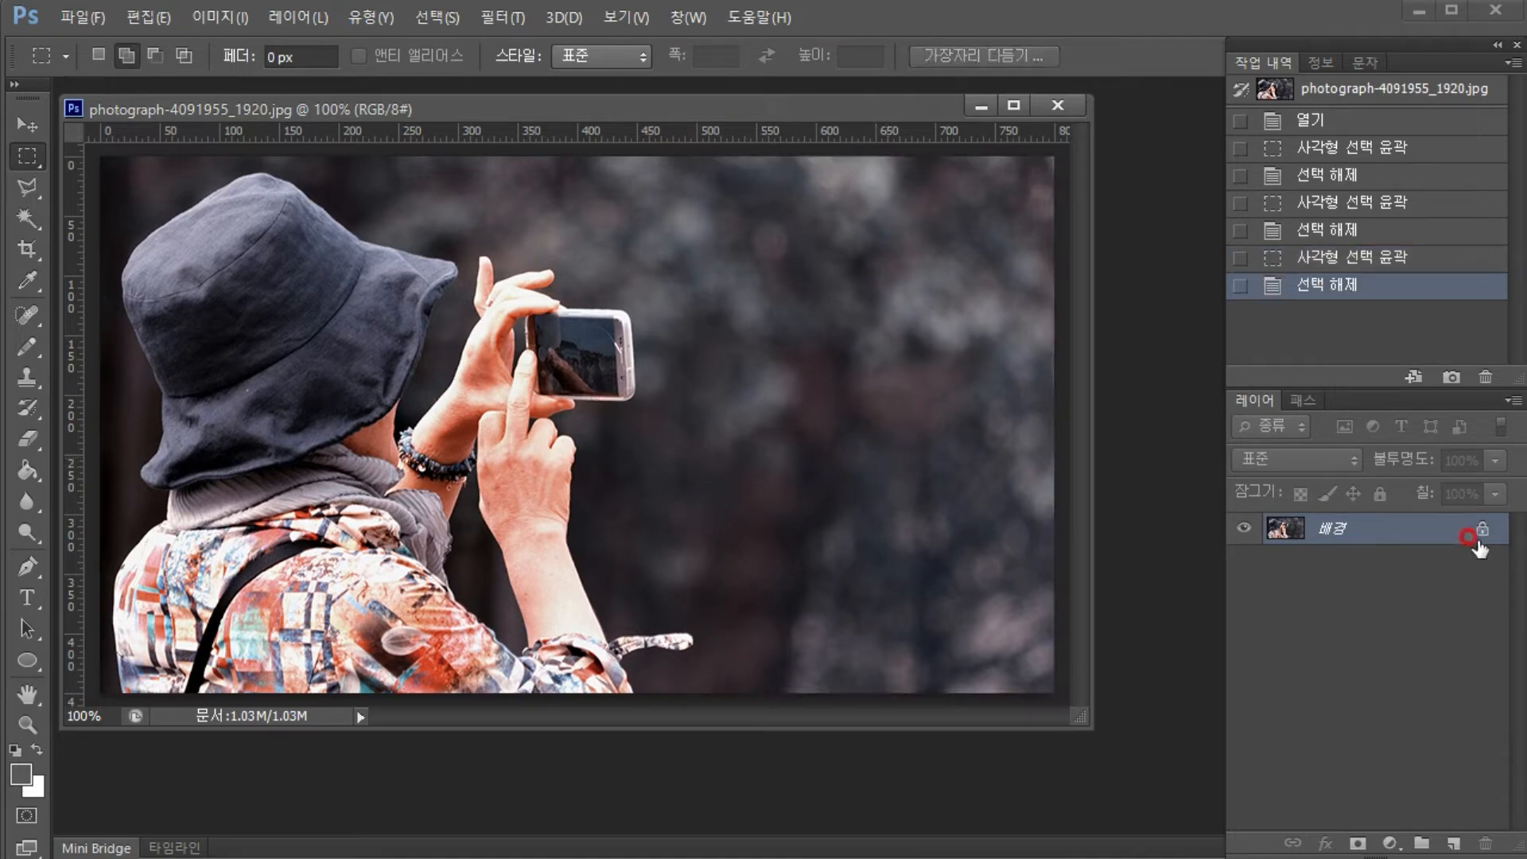
Convert the photographer image's locked background into a regular layer with the default settings
double_click(1385, 529)
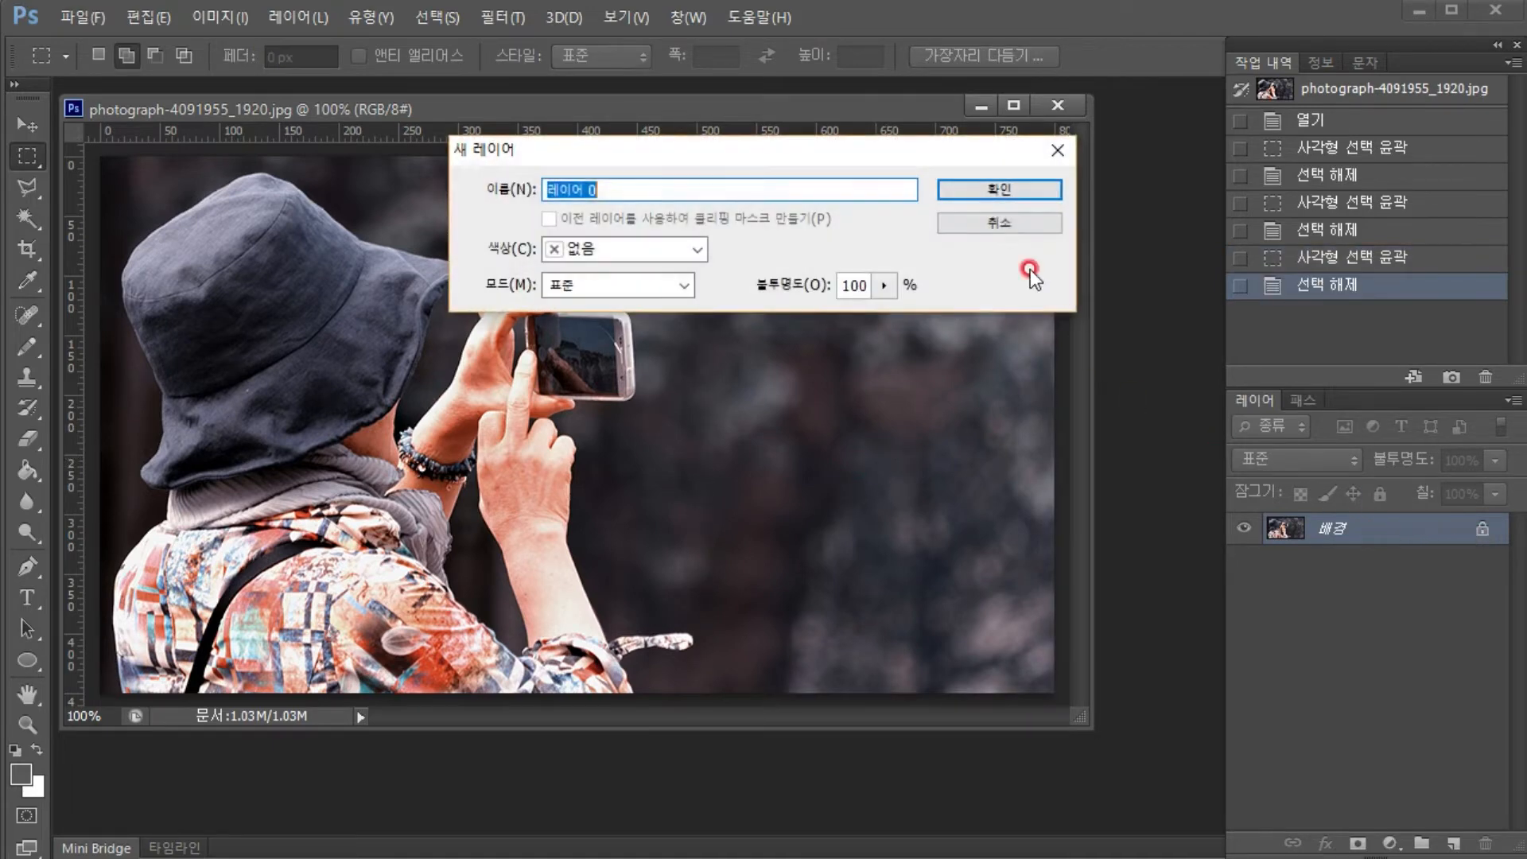
click(1007, 189)
drag(828, 383, 1146, 387)
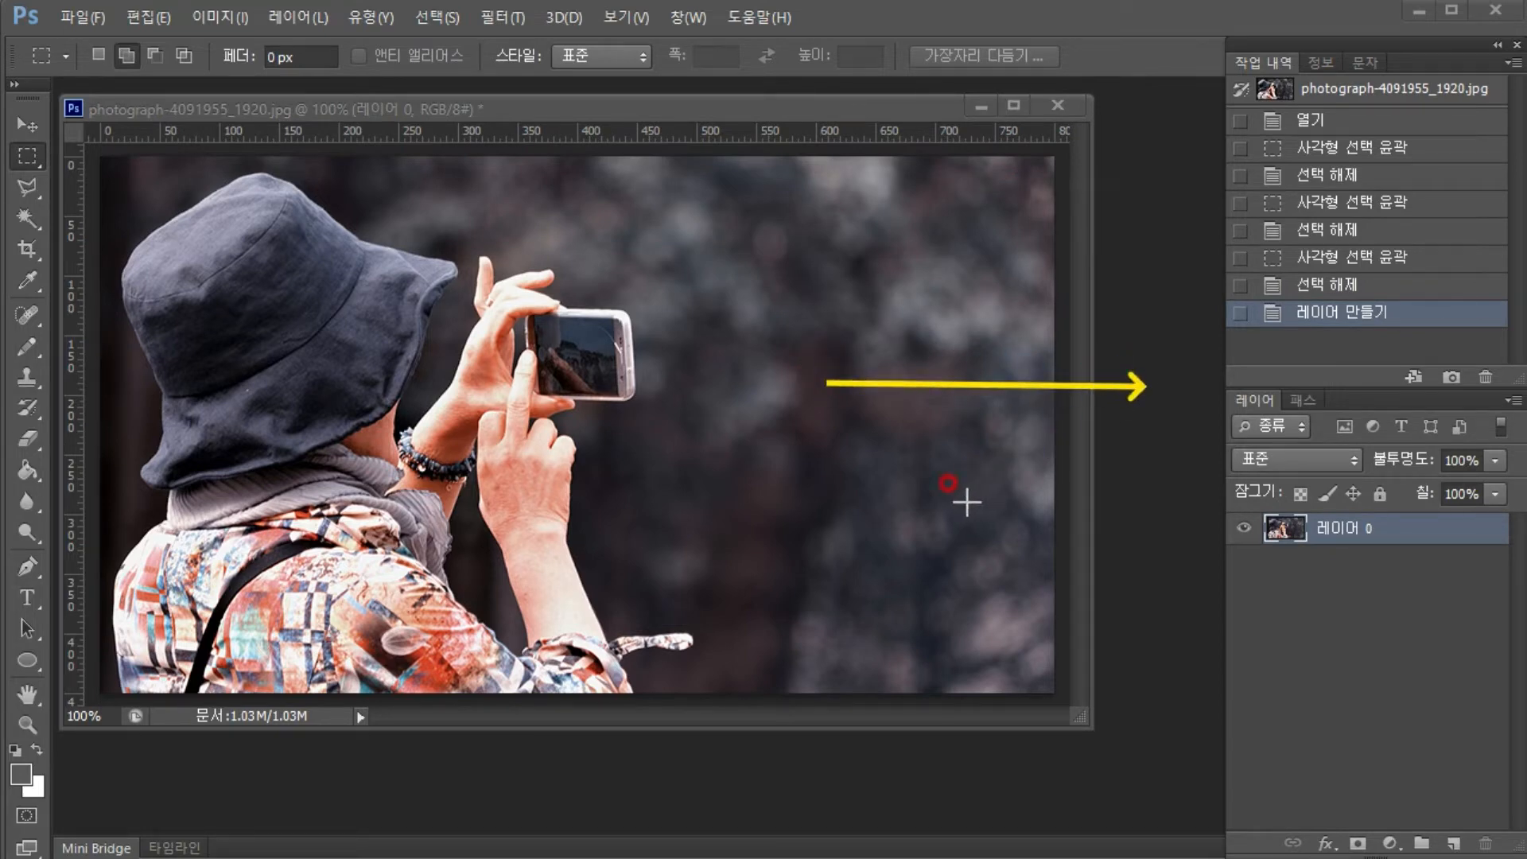
Extend the canvas to 1100 pixels wide with the anchor at the middle left, and widen the document window to show the added area
click(219, 16)
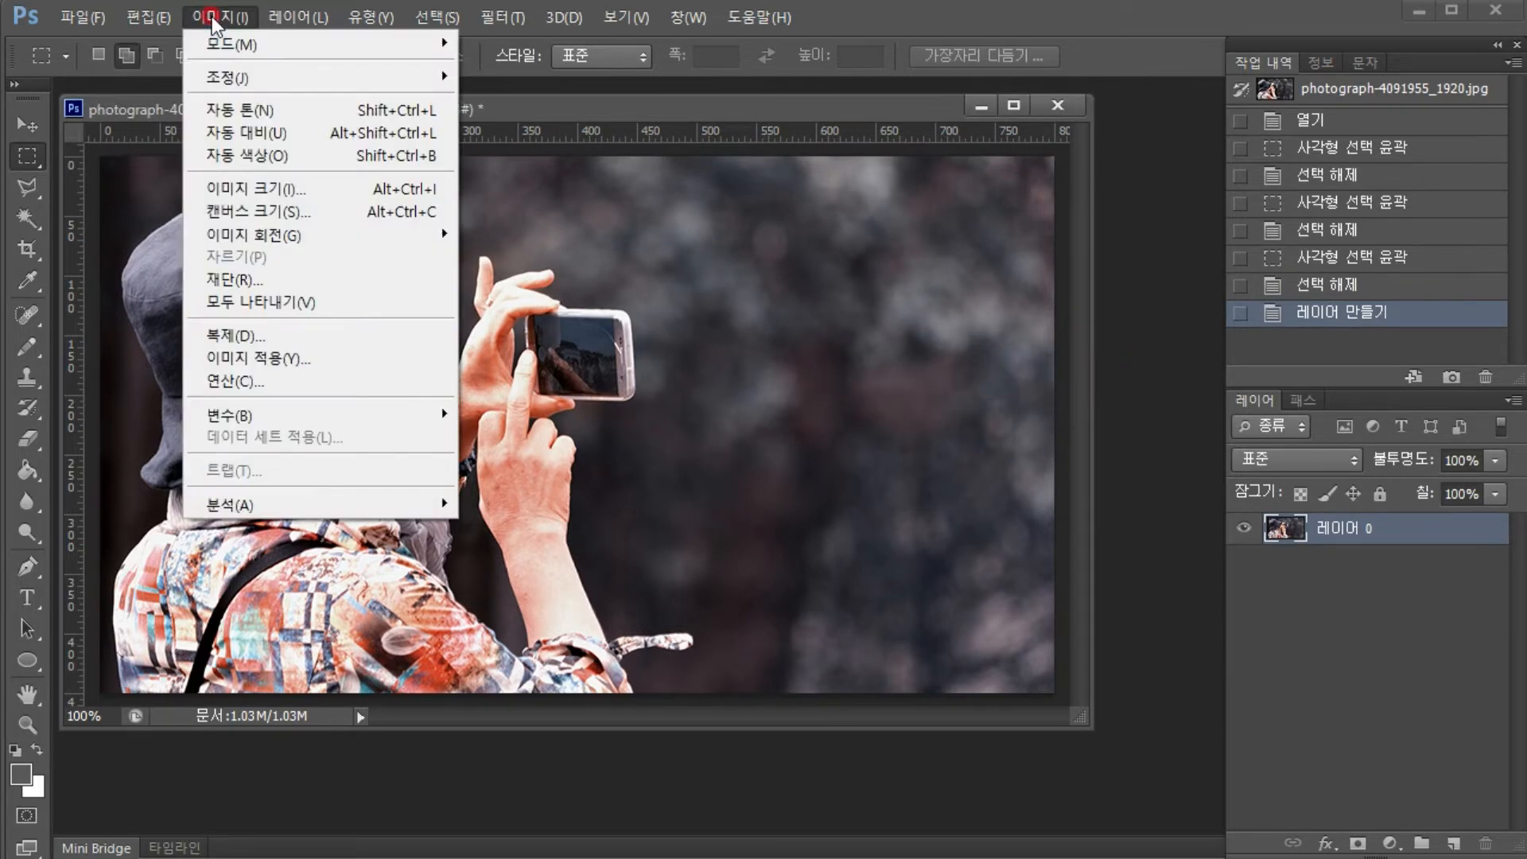
click(270, 212)
click(685, 531)
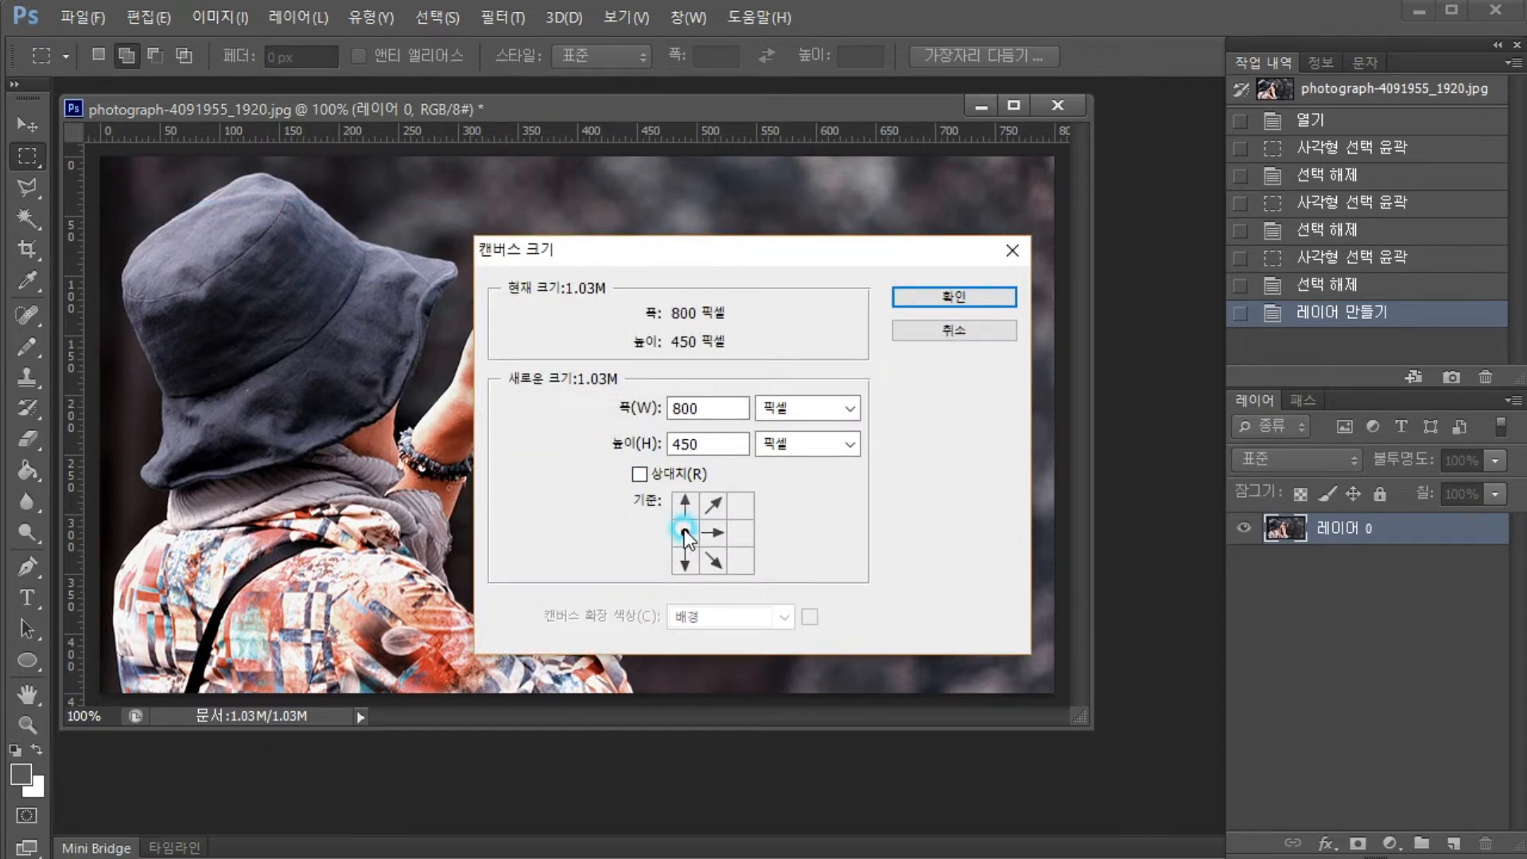
drag(681, 417, 666, 412)
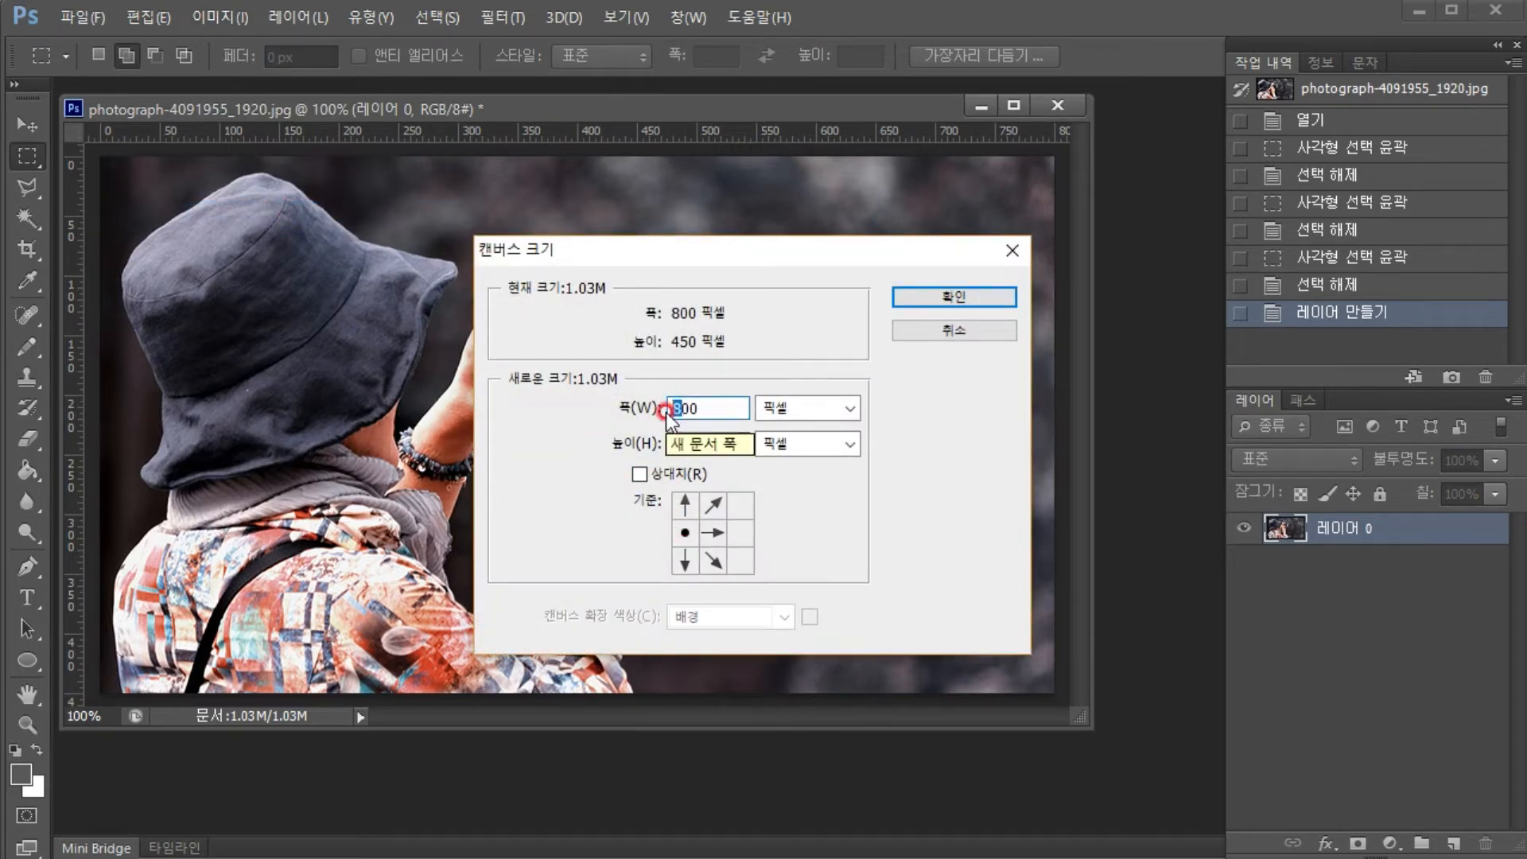
text(11)
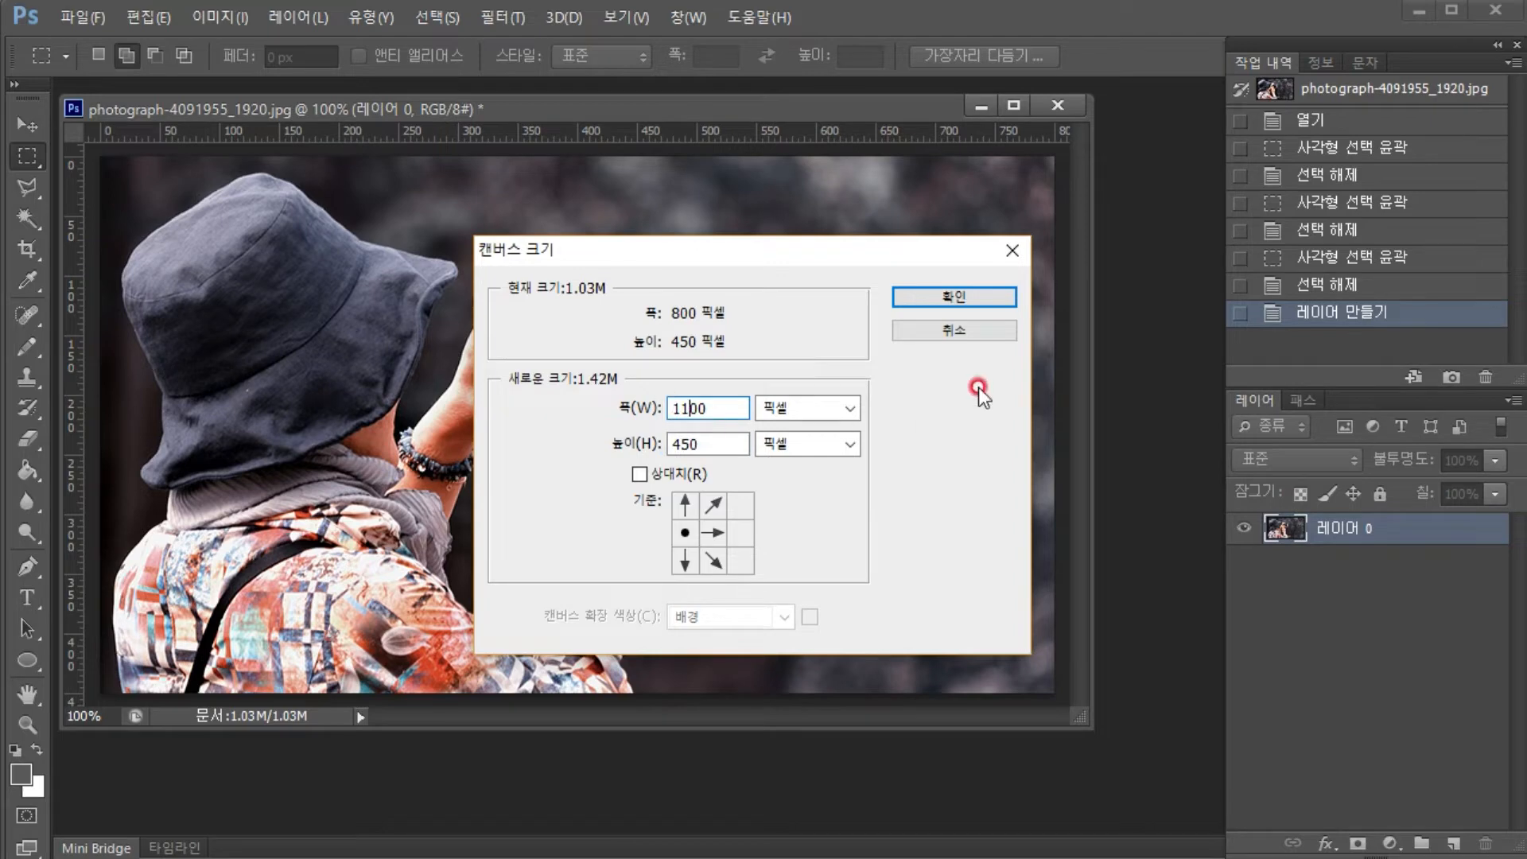
click(982, 296)
drag(1396, 38, 1526, 46)
drag(1102, 315, 1450, 307)
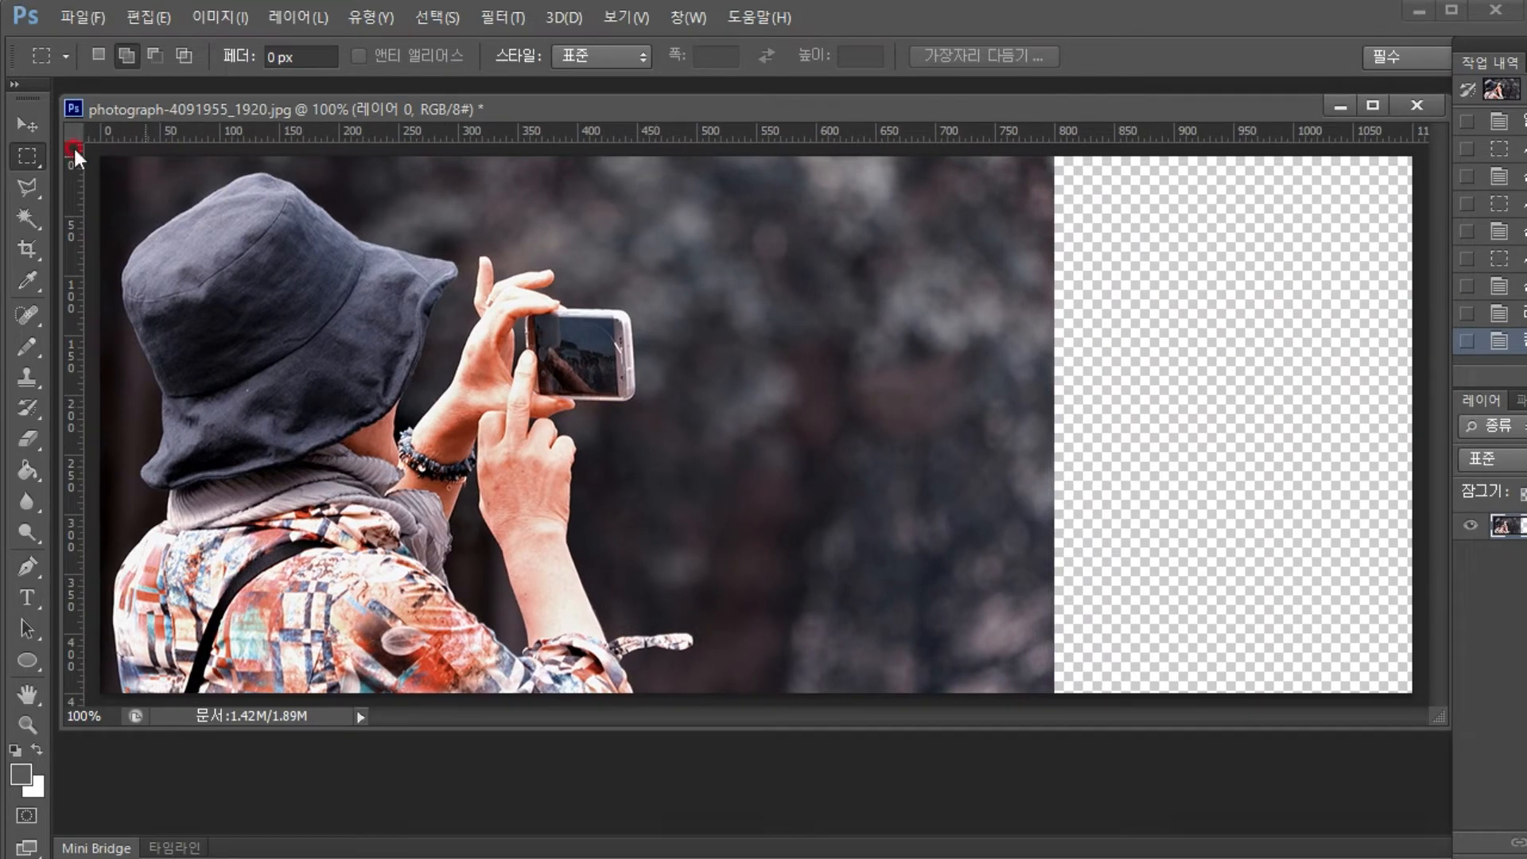
Select the full-height empty background strip between the phone and the photo's right edge, and minimize the notes window
drag(711, 175, 1050, 701)
key(alt+Tab)
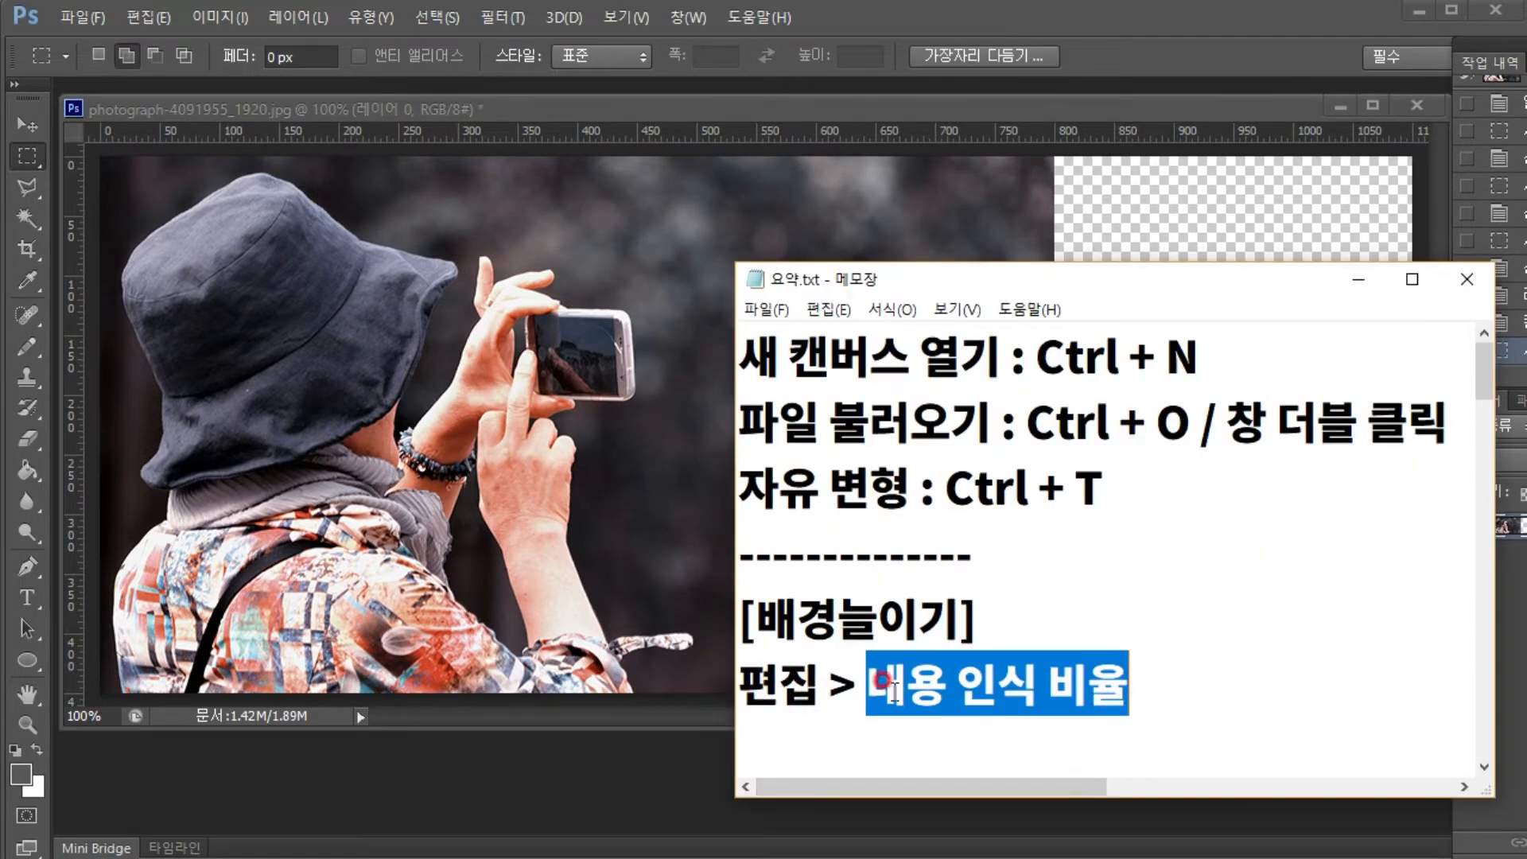
click(1372, 282)
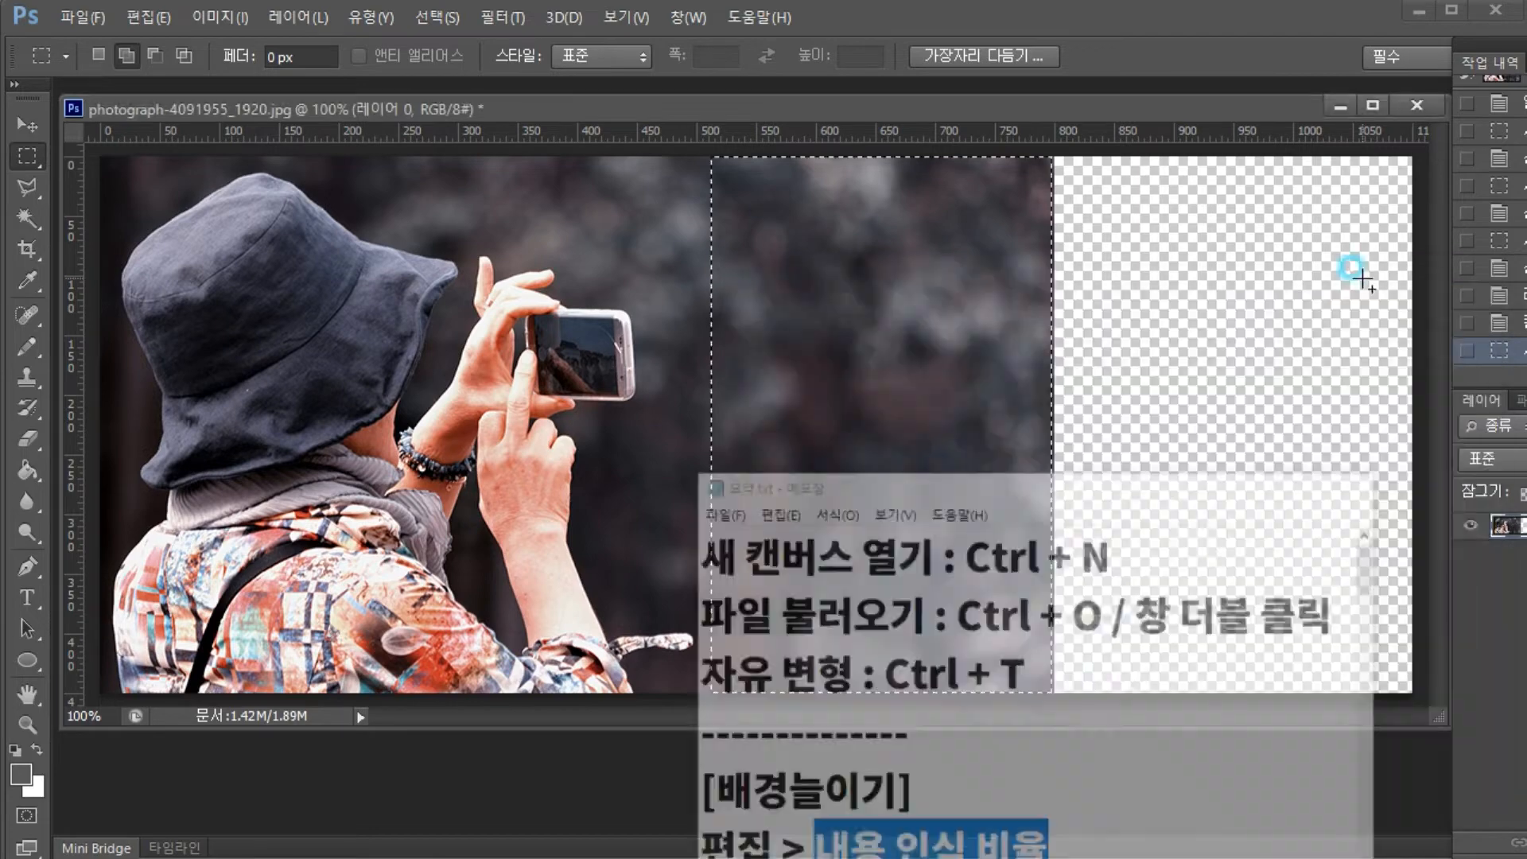
Stretch the selected strip to the canvas's right edge with Content-Aware Scale, to about 206% width, apply it and deselect
click(146, 18)
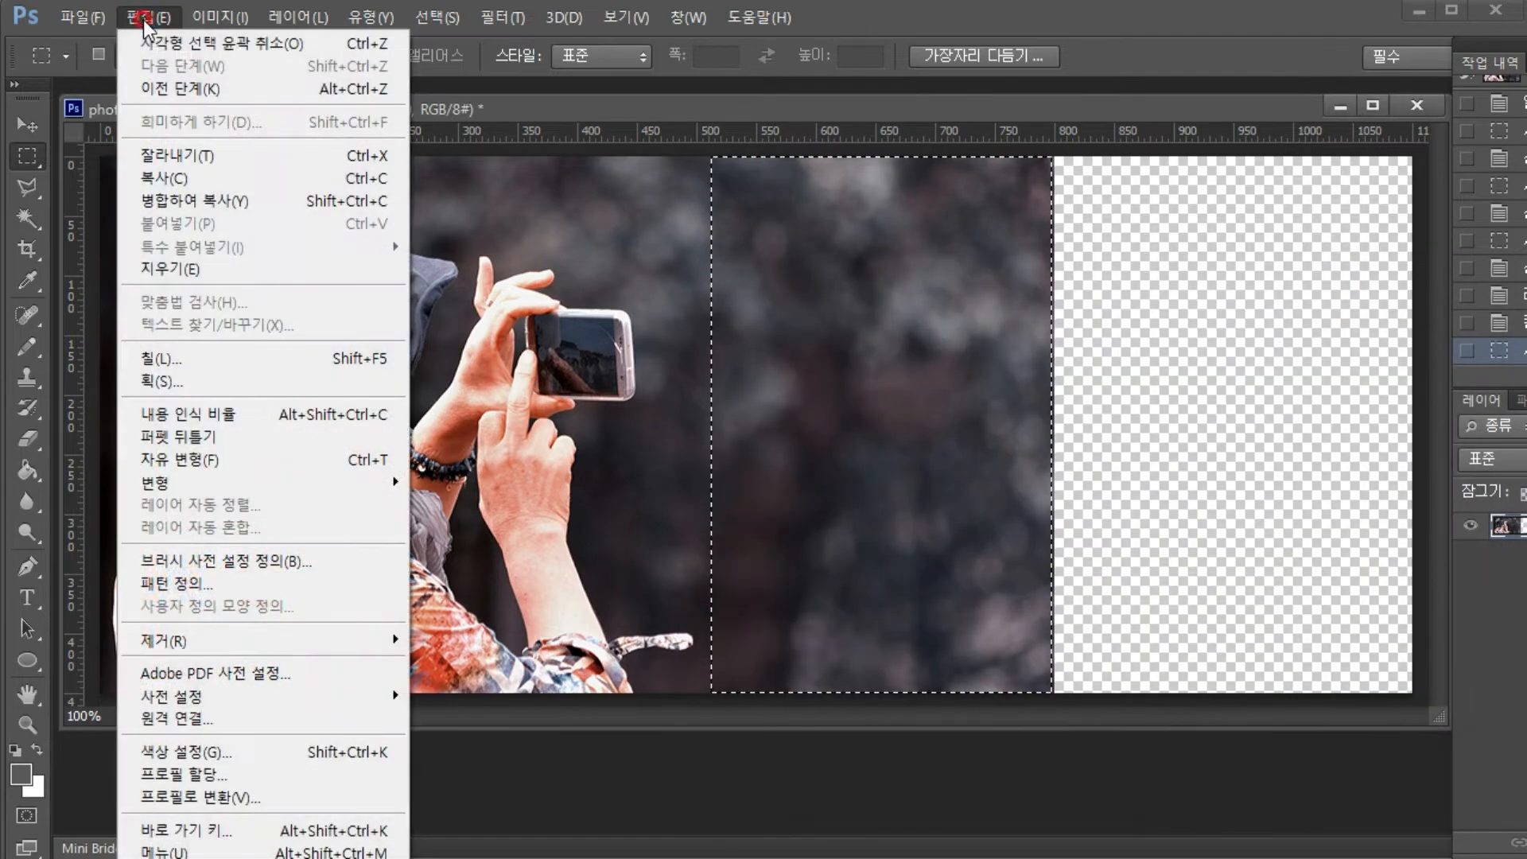
click(204, 412)
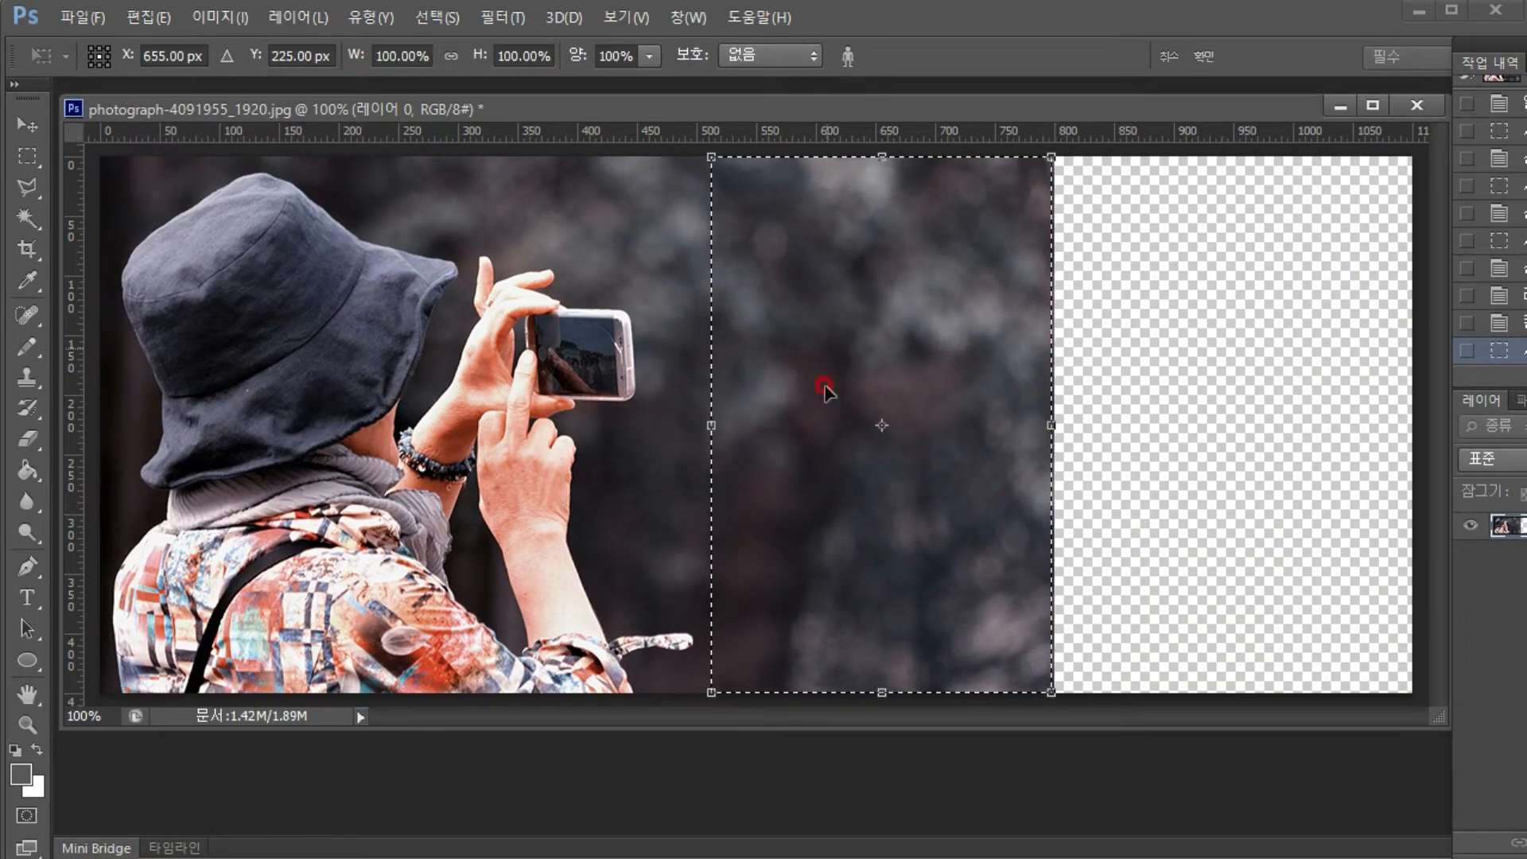
drag(1053, 426, 1406, 433)
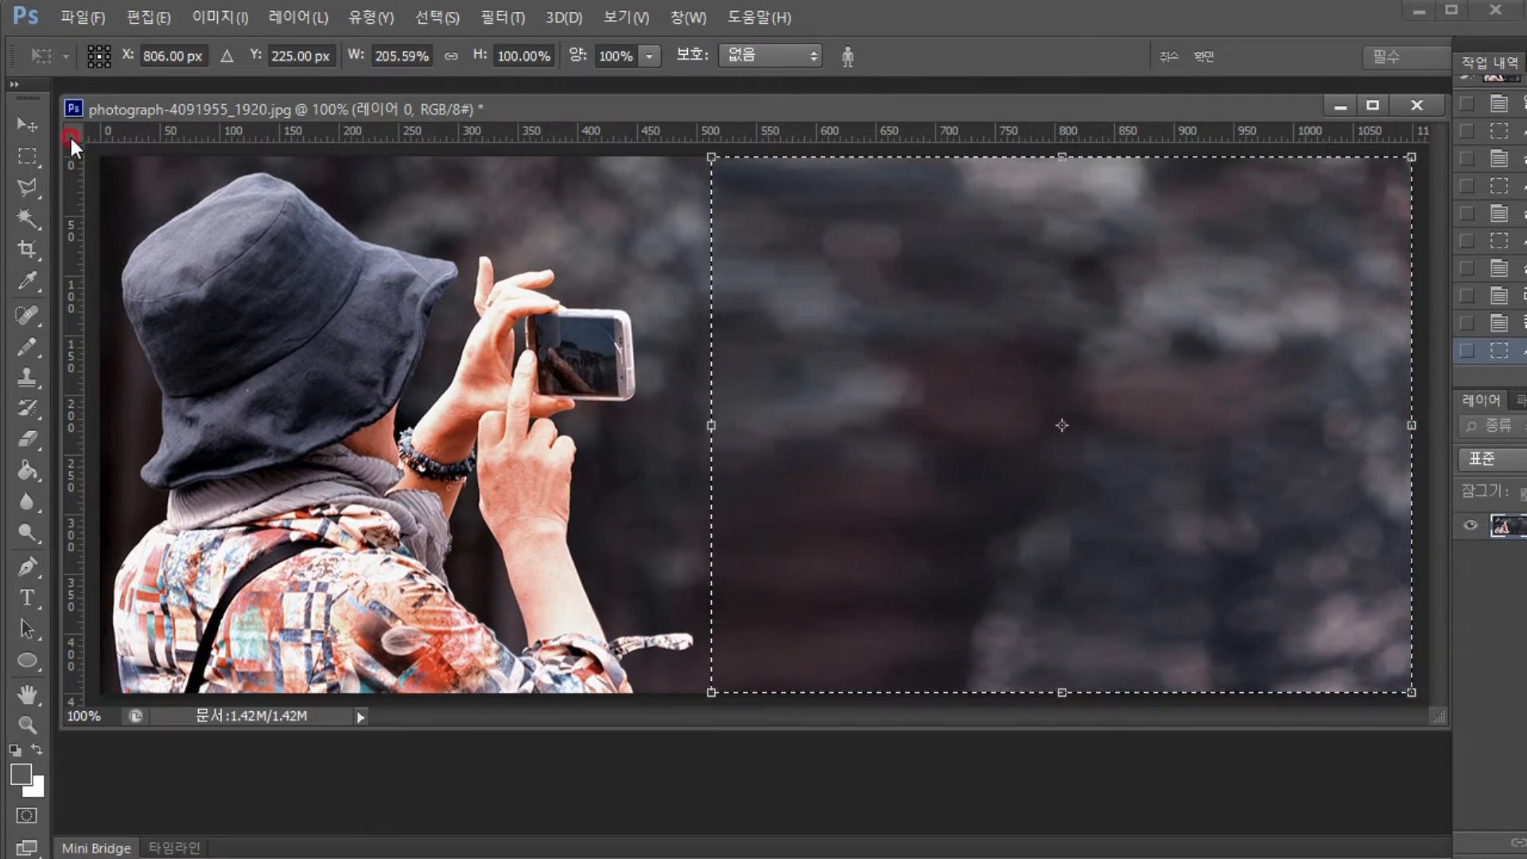
click(30, 124)
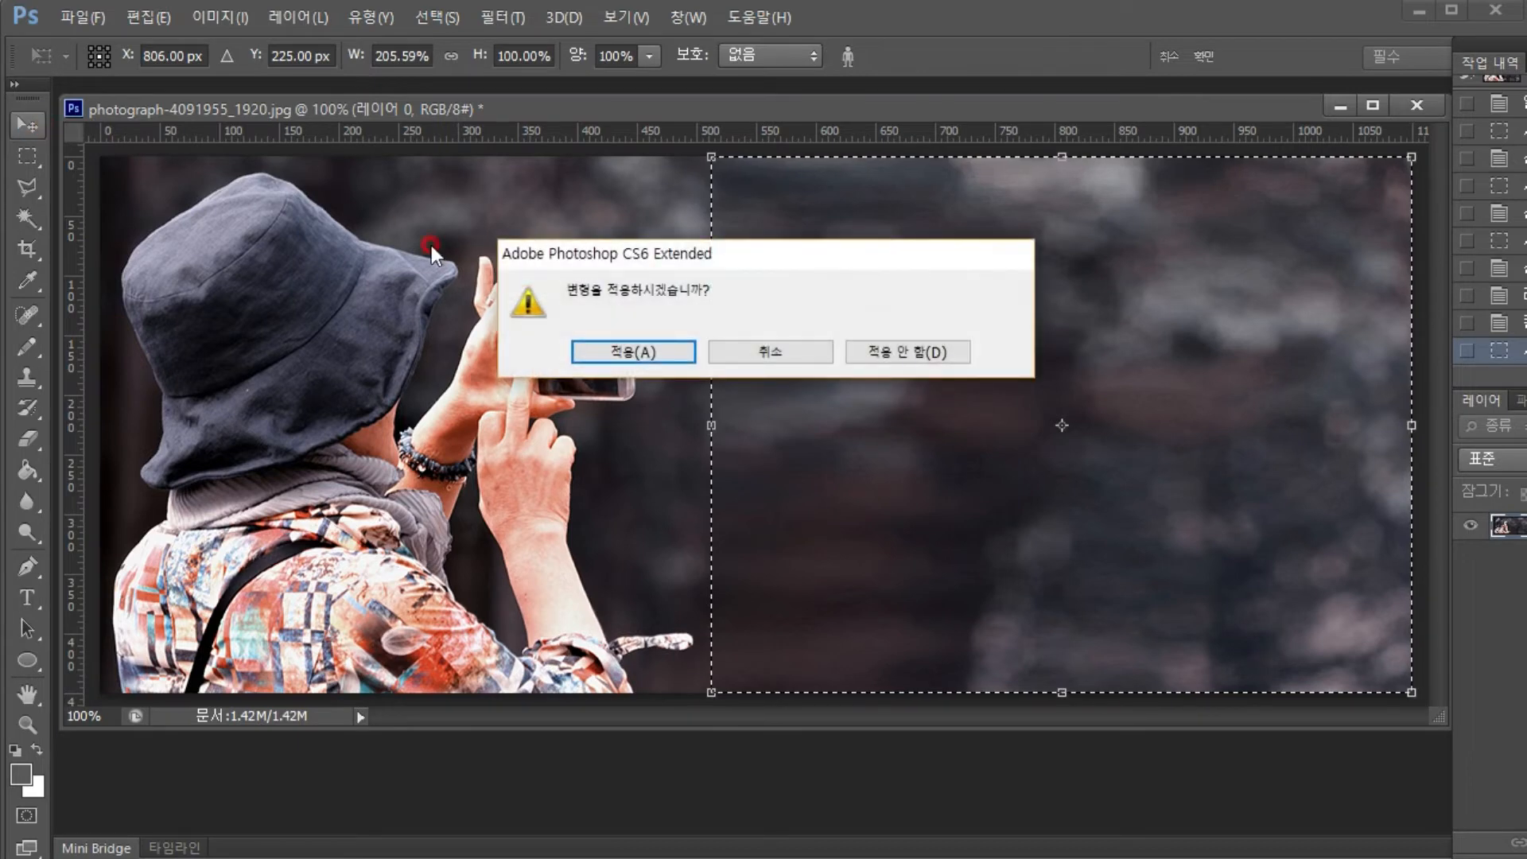
click(675, 355)
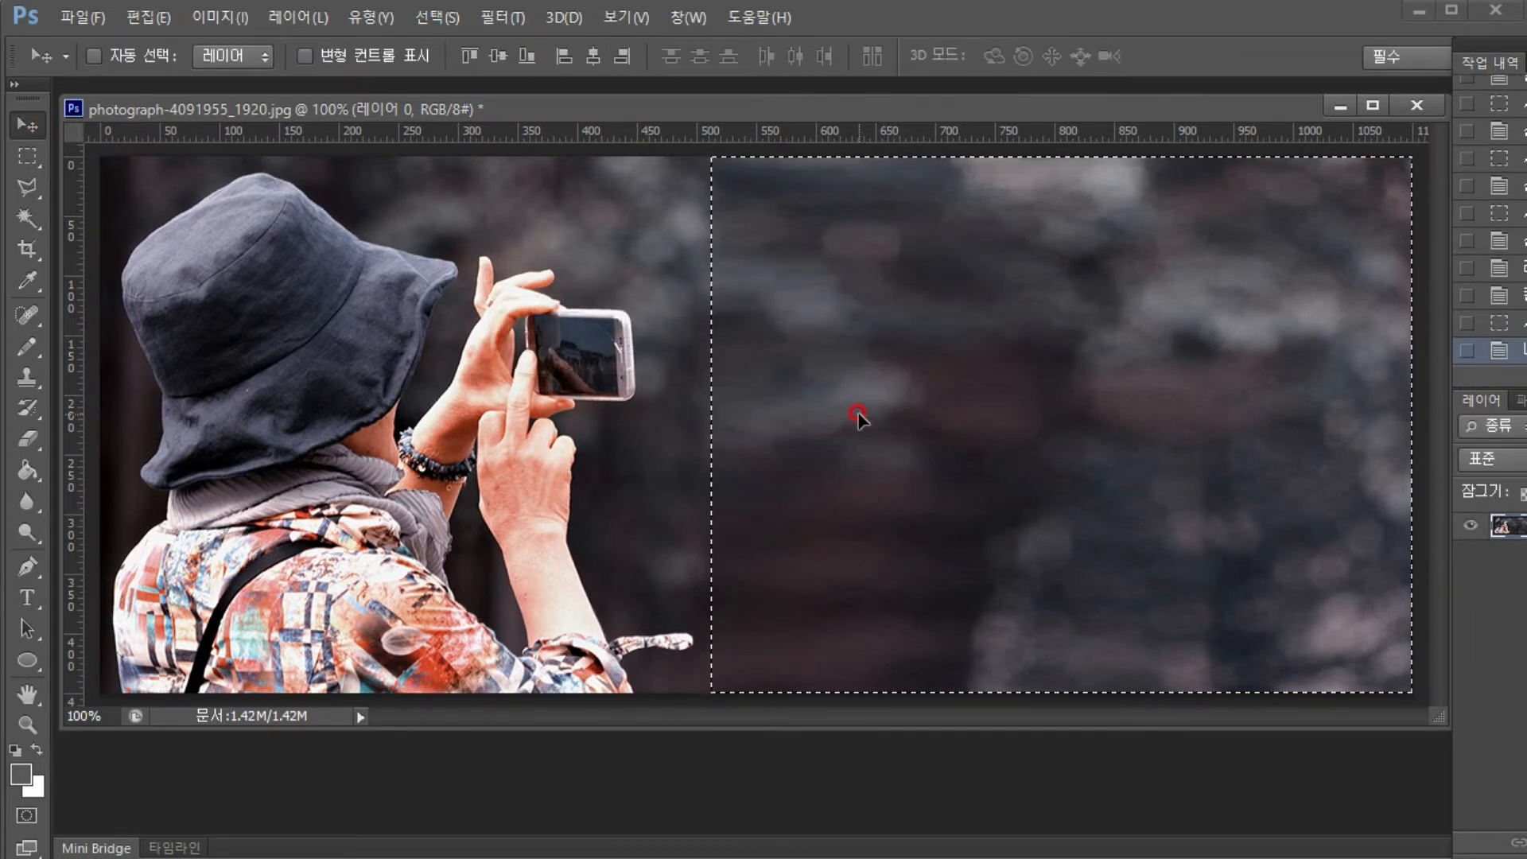
key(ctrl+d)
mouse_move(1004, 148)
mouse_down()
mouse_move(1146, 398)
mouse_move(1364, 661)
mouse_move(1420, 704)
mouse_up()
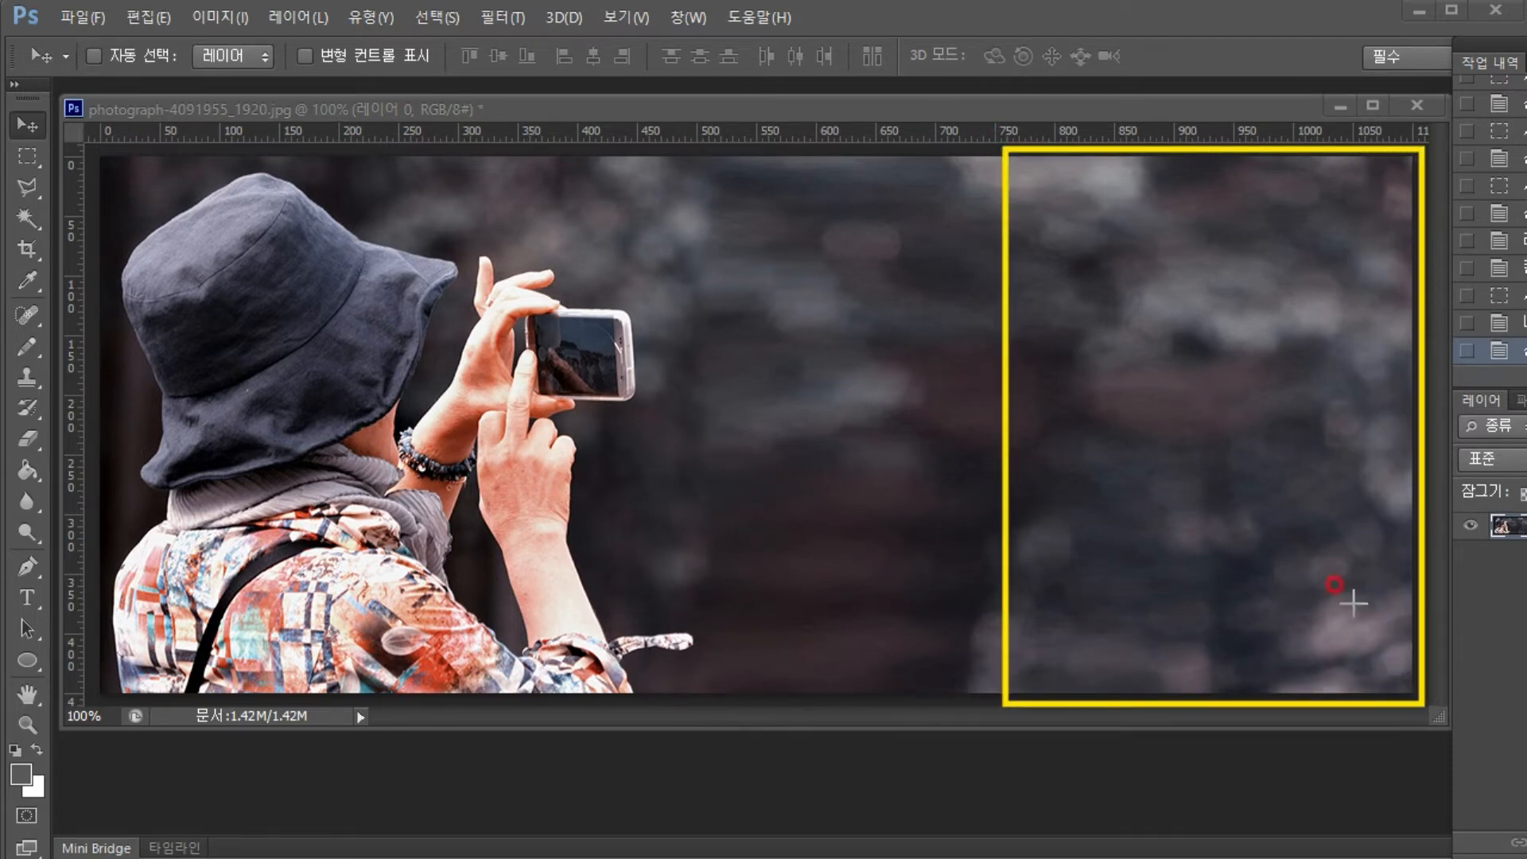
Close the photographer image without saving and open lambs-4097422_1920.jpg
click(1415, 106)
click(772, 348)
double_click(777, 492)
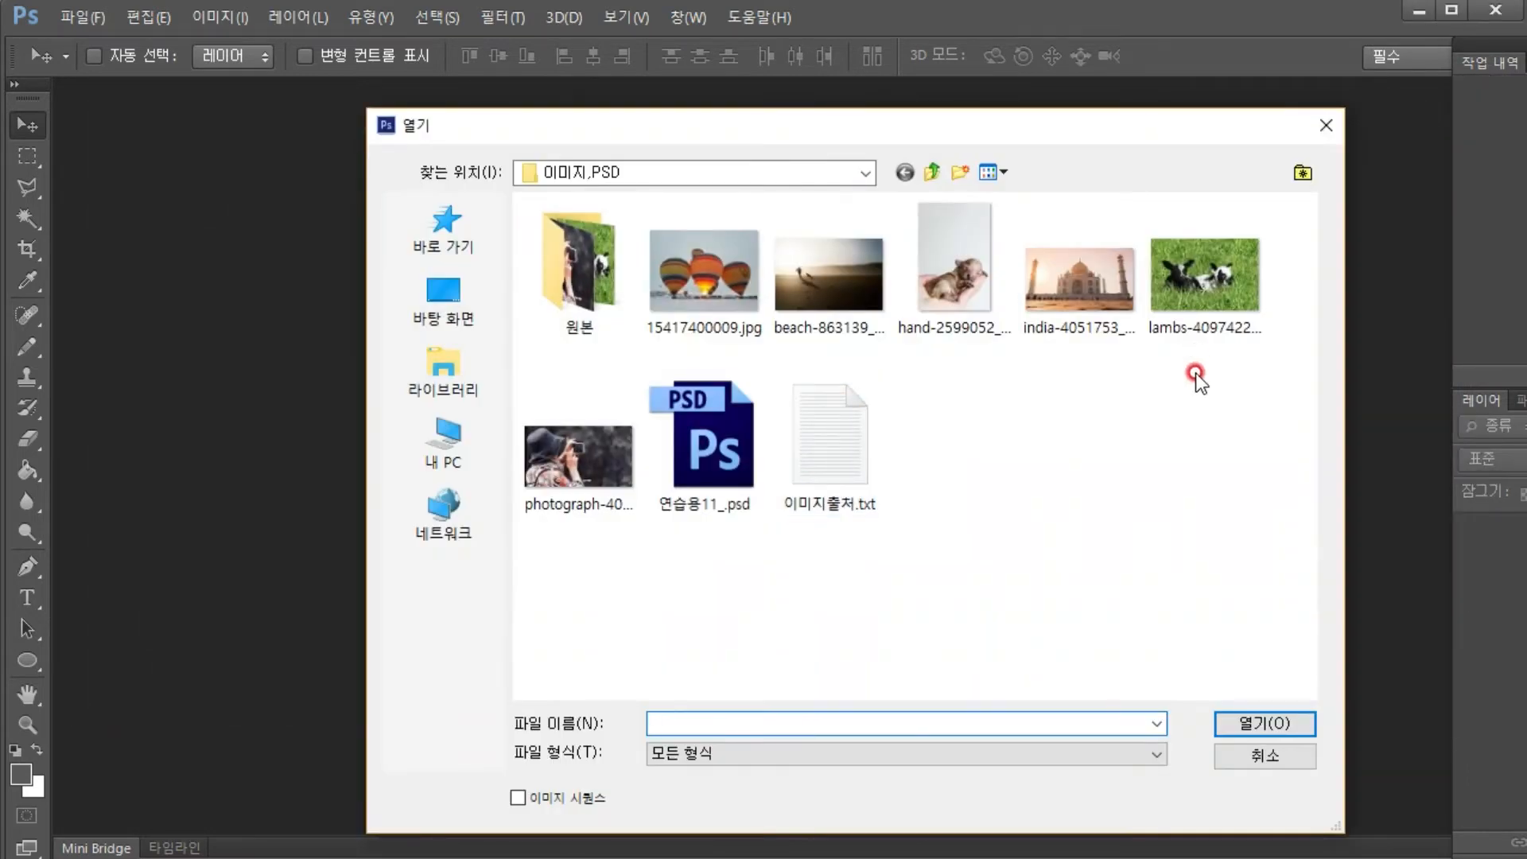
click(1233, 280)
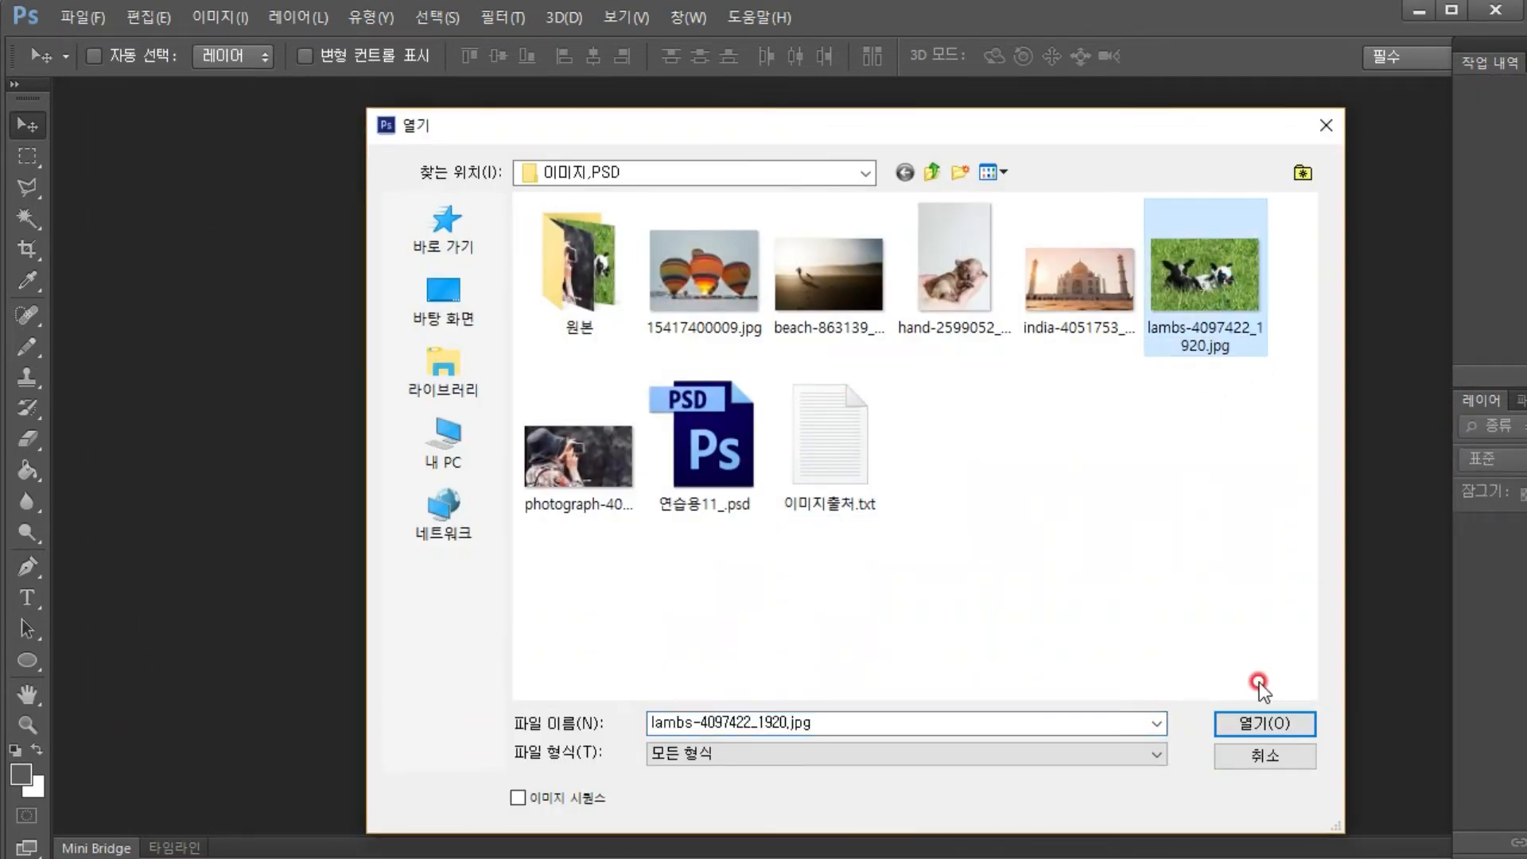
click(1265, 723)
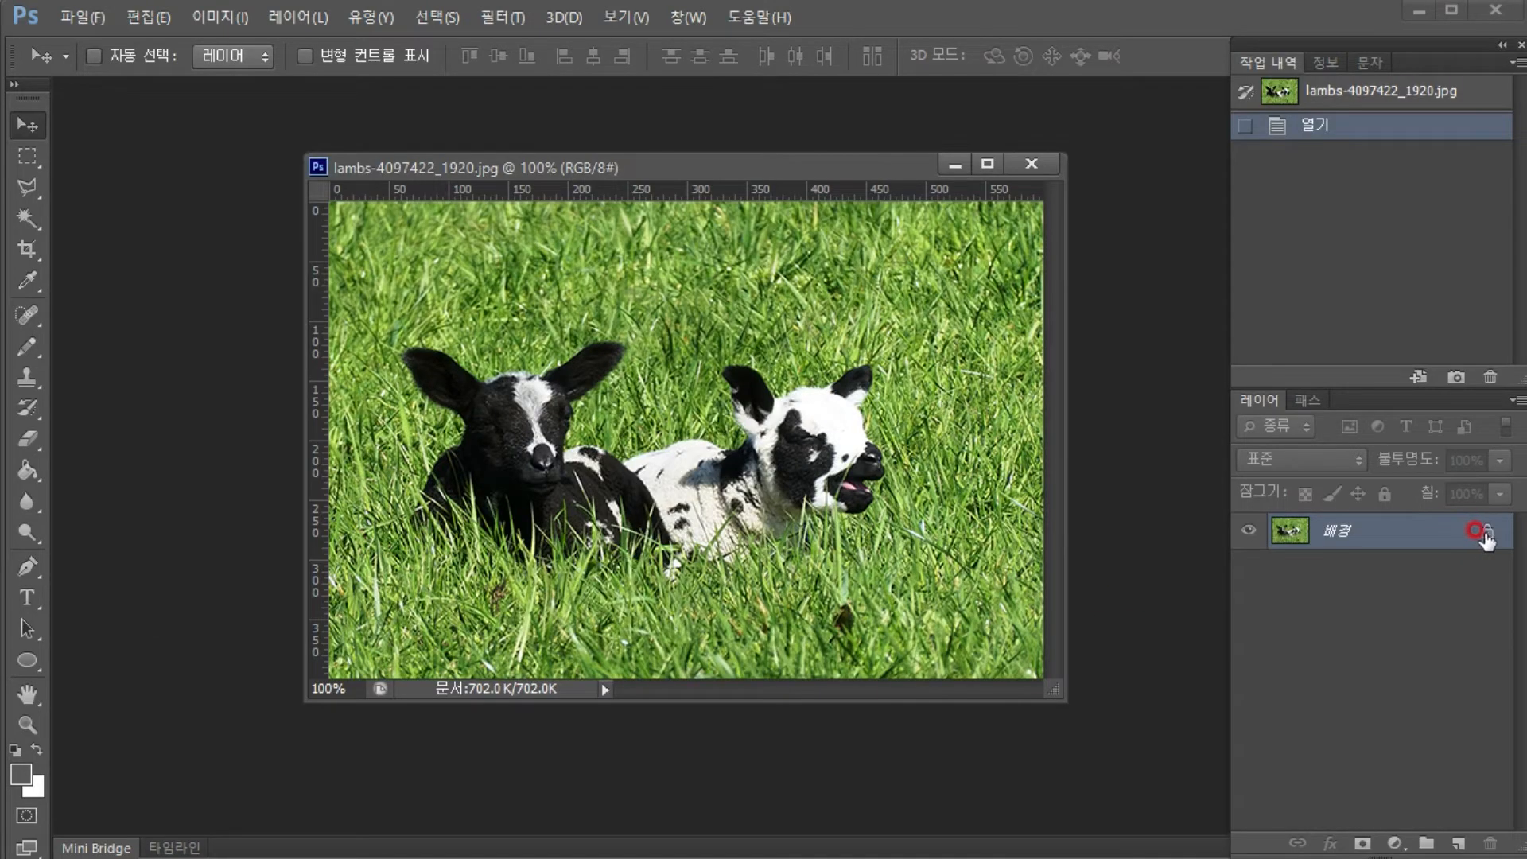
Convert the lambs image's locked background into a regular layer and extend the canvas height to 700 pixels with the centre anchor
double_click(1478, 533)
click(1002, 188)
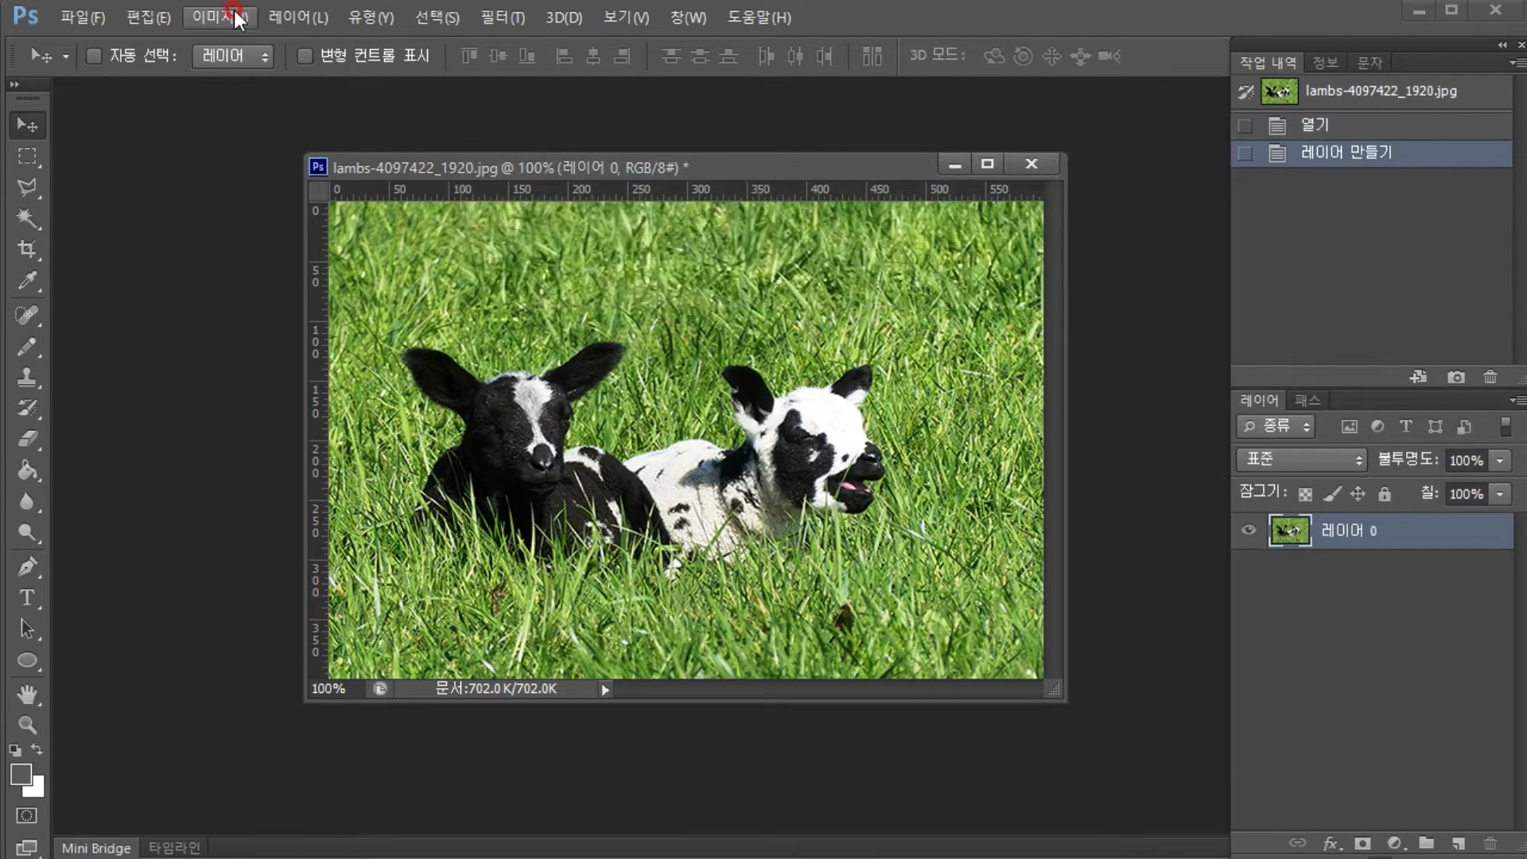
click(220, 17)
click(317, 211)
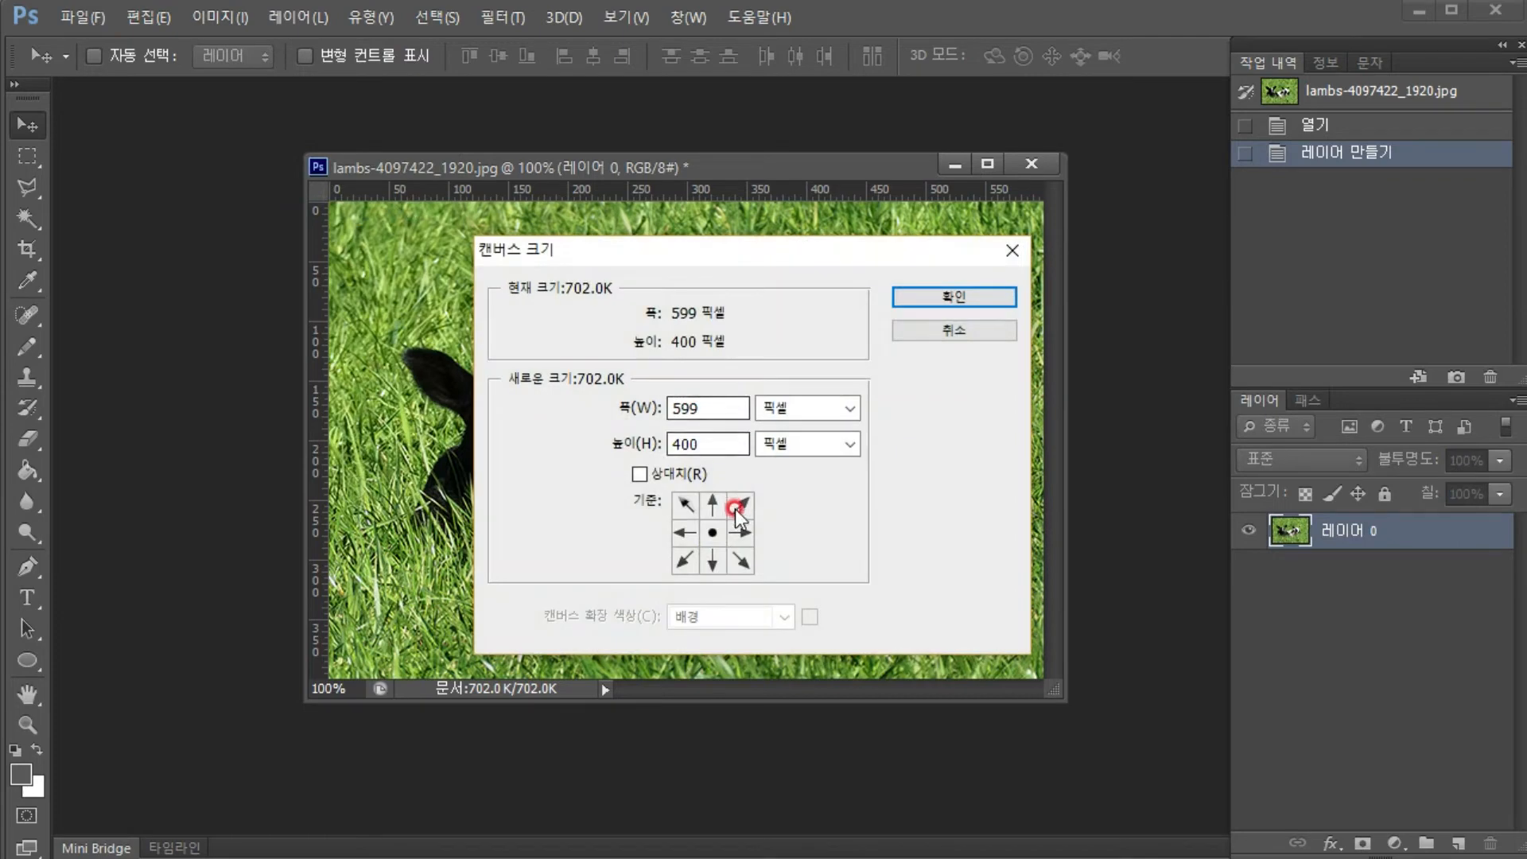
double_click(696, 433)
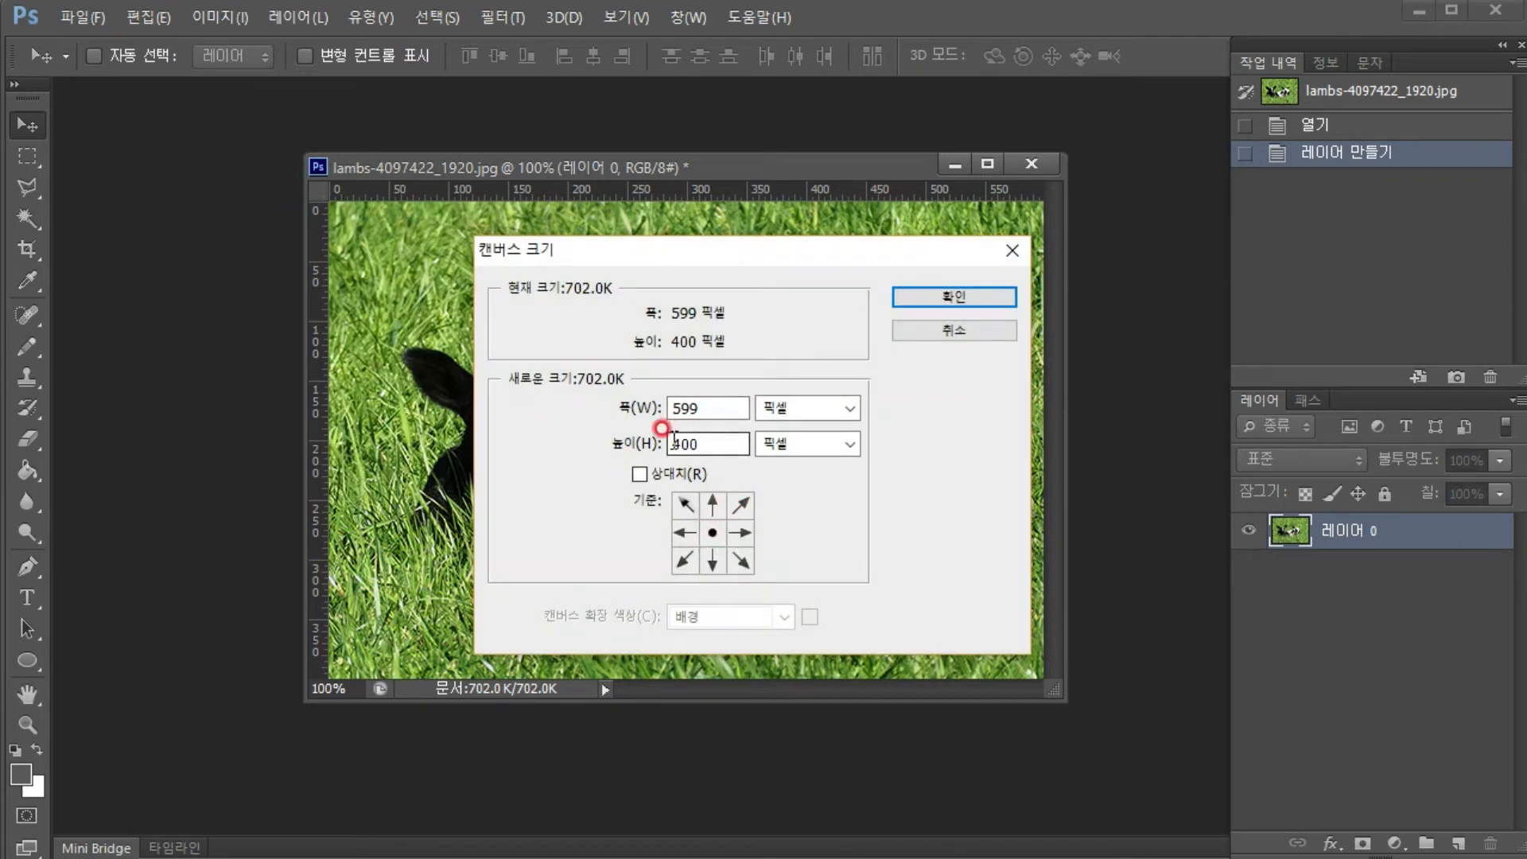
text(700)
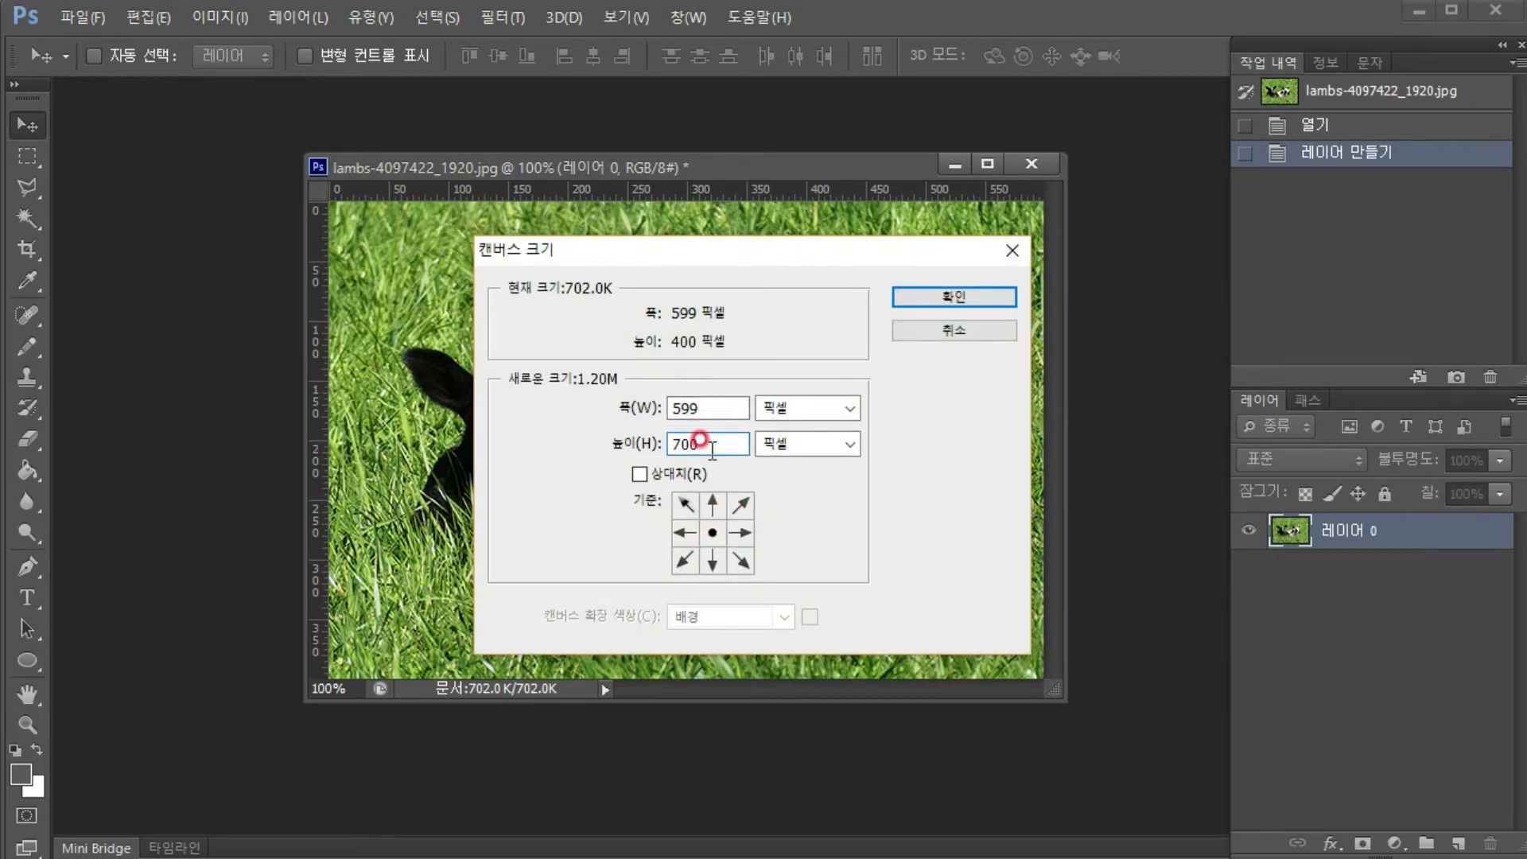
click(960, 297)
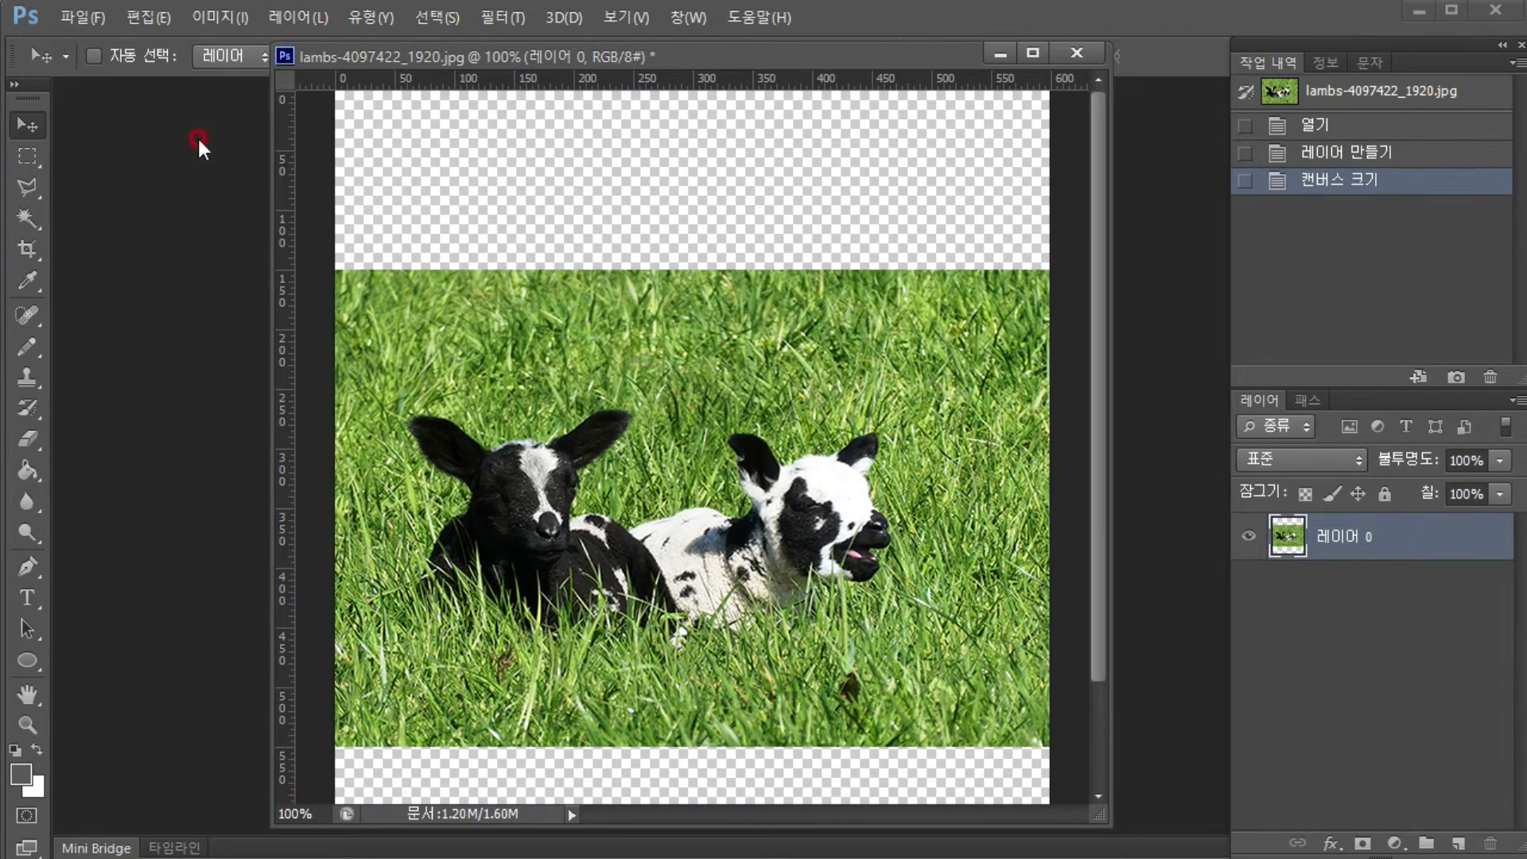
Select the full-width grass strip above the lambs, stretch it to the canvas's upper edge with Content-Aware Scale, apply it and deselect
click(29, 156)
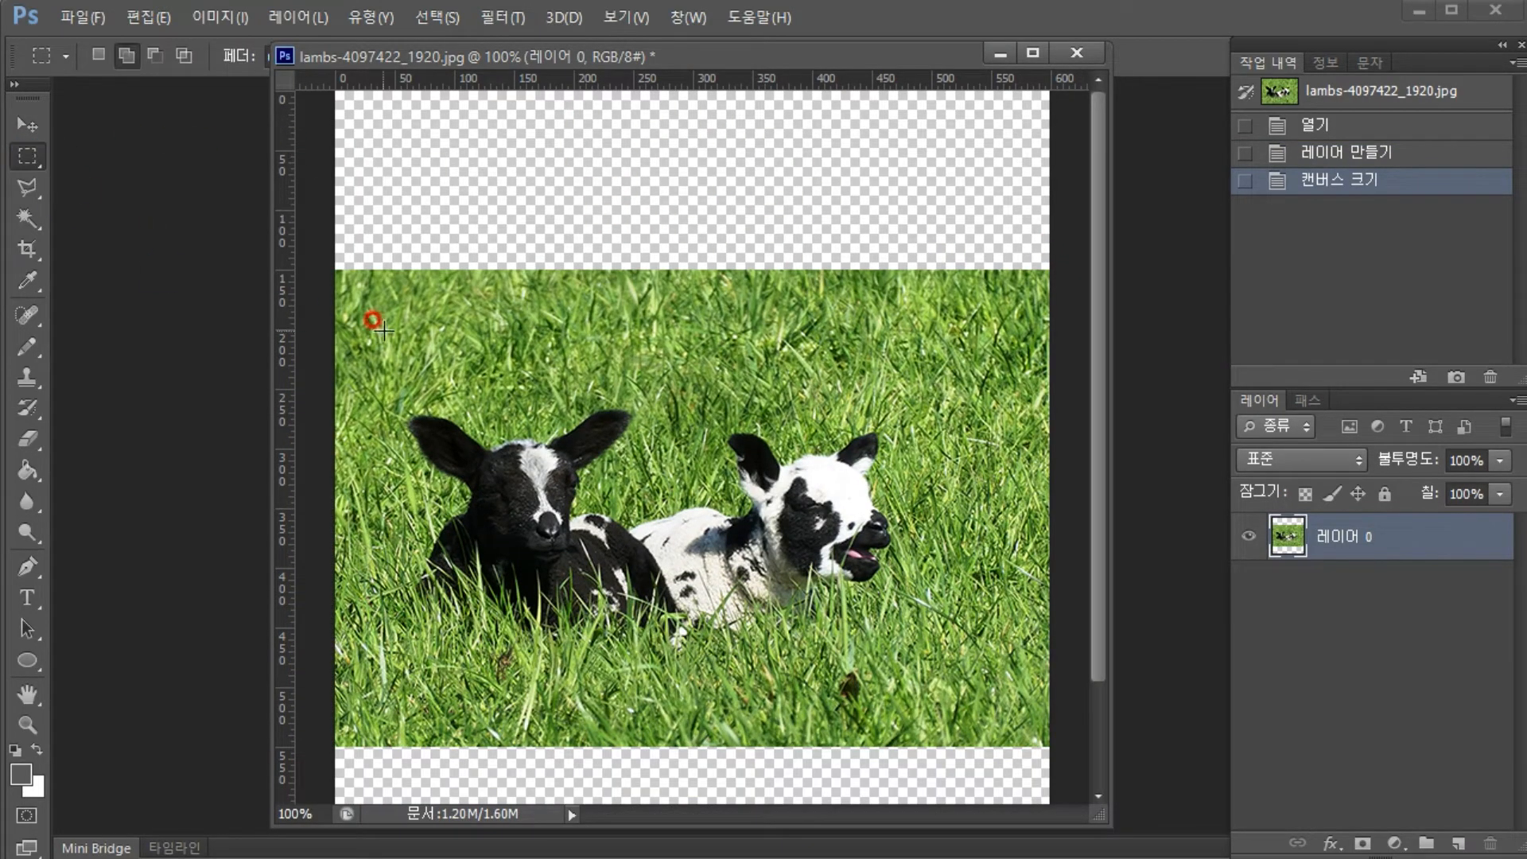
drag(335, 275, 1049, 397)
click(137, 12)
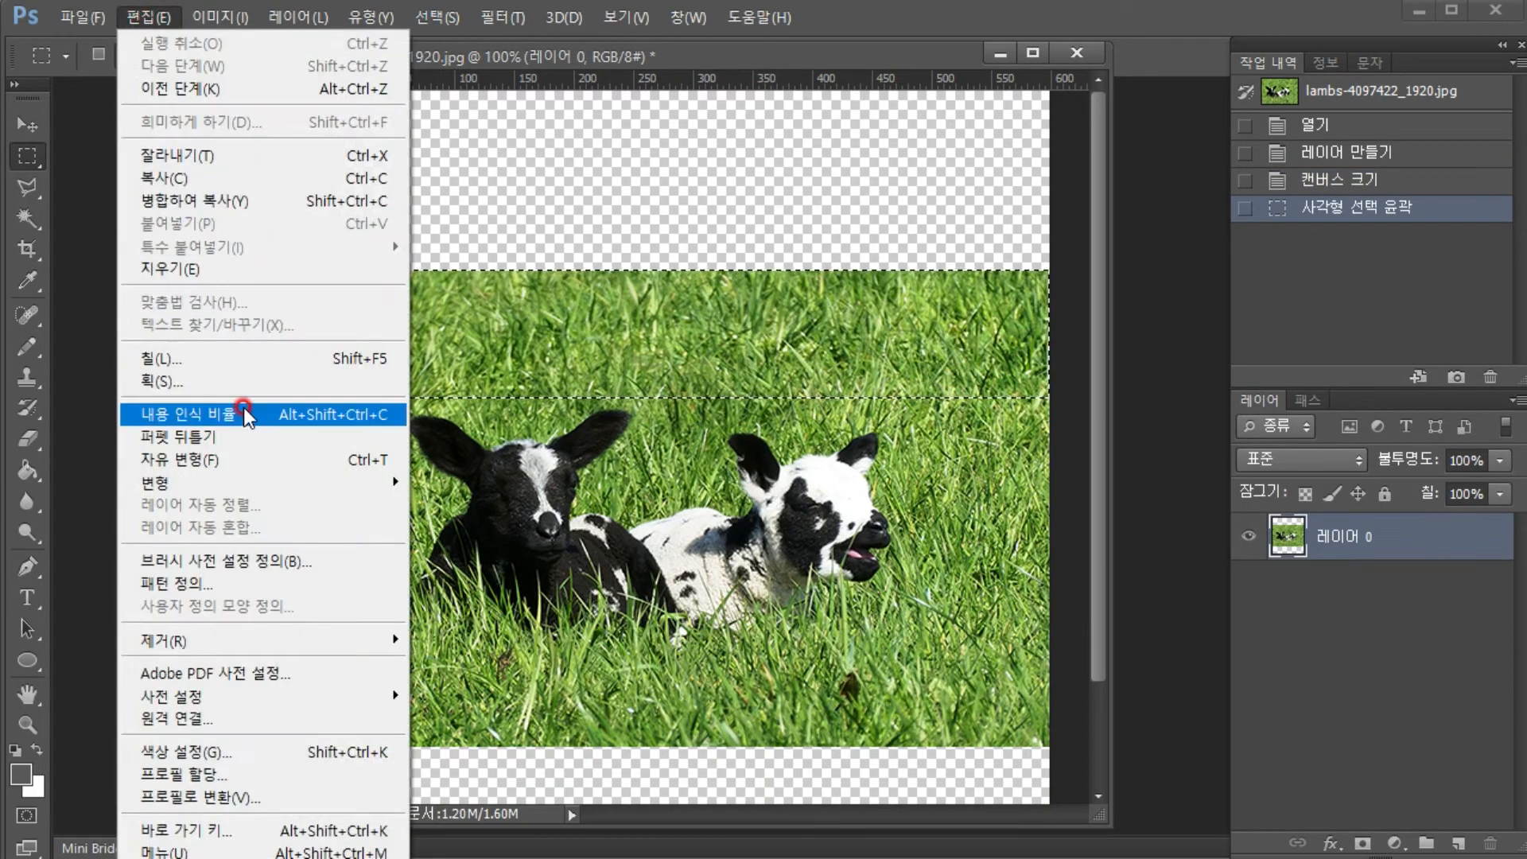
click(251, 404)
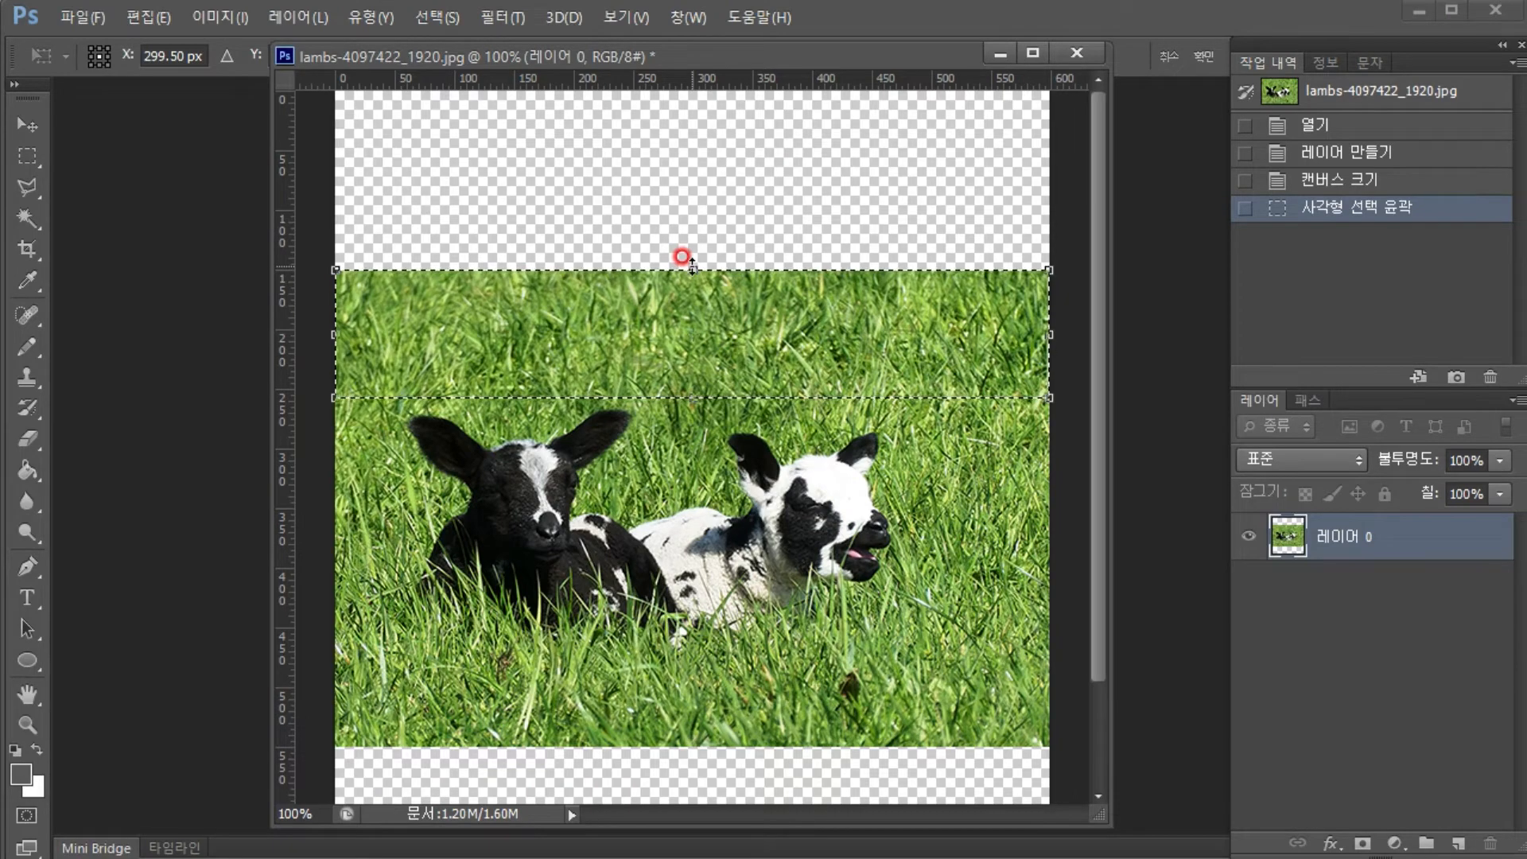
drag(692, 269, 677, 79)
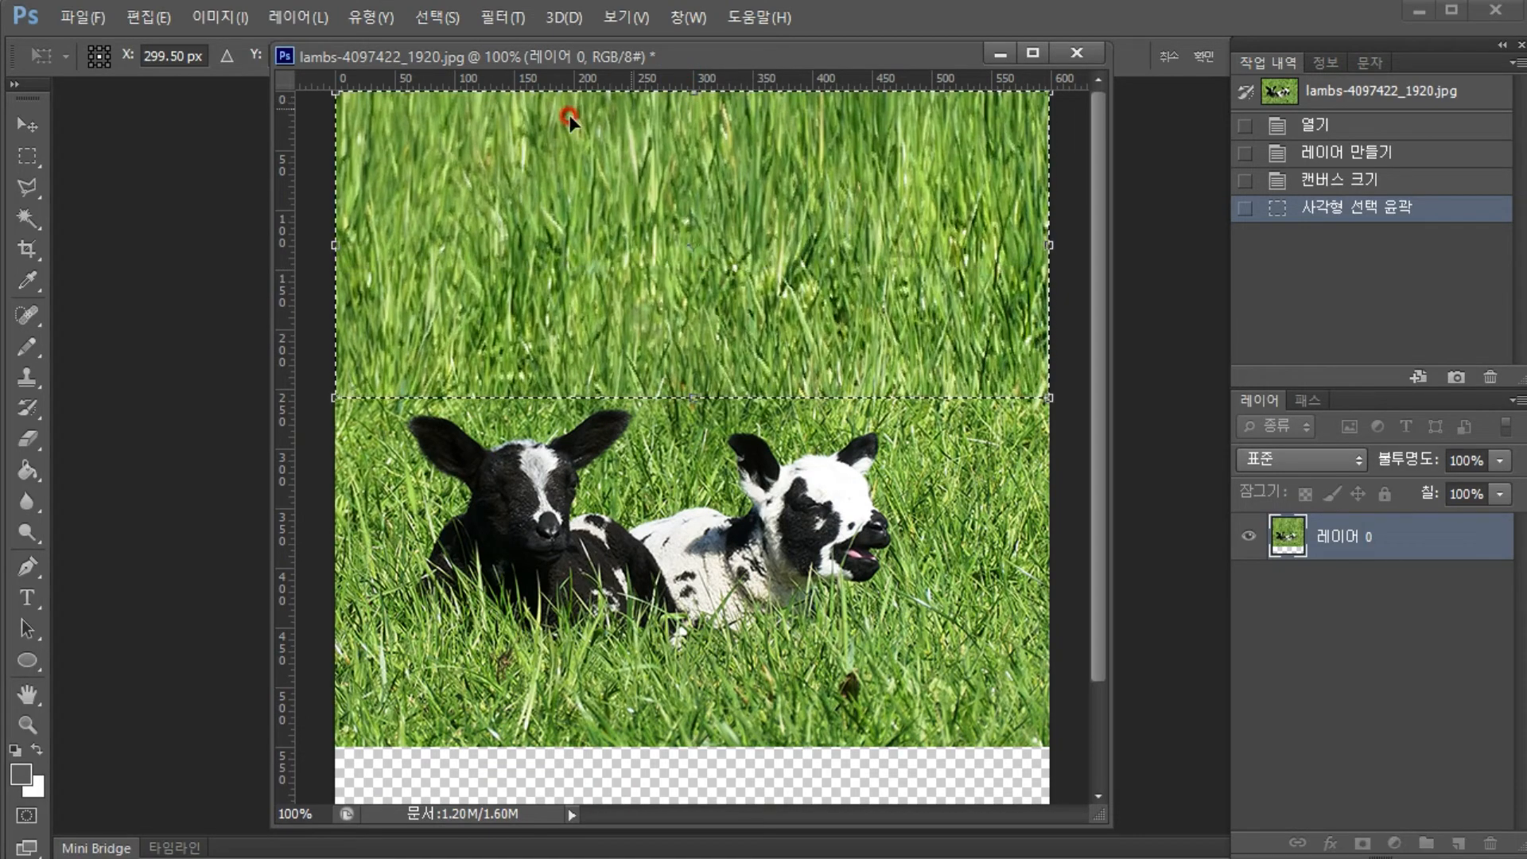
click(39, 129)
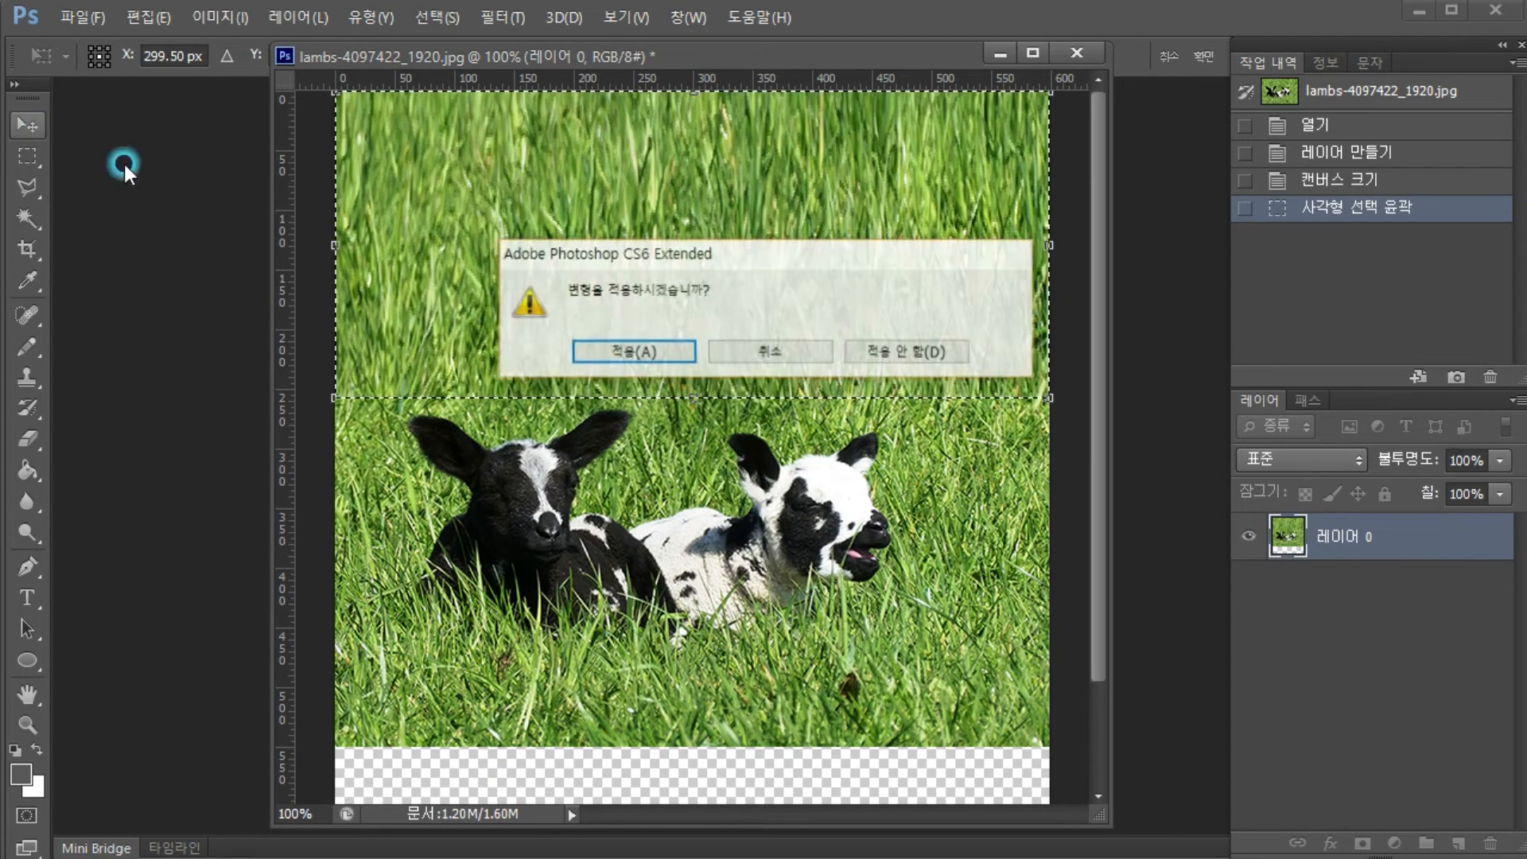
click(619, 350)
key(ctrl+d)
Select the full-width grass strip below the lambs, stretch it to the canvas's lower edge with Content-Aware Scale, apply it and deselect
drag(1105, 299, 1134, 602)
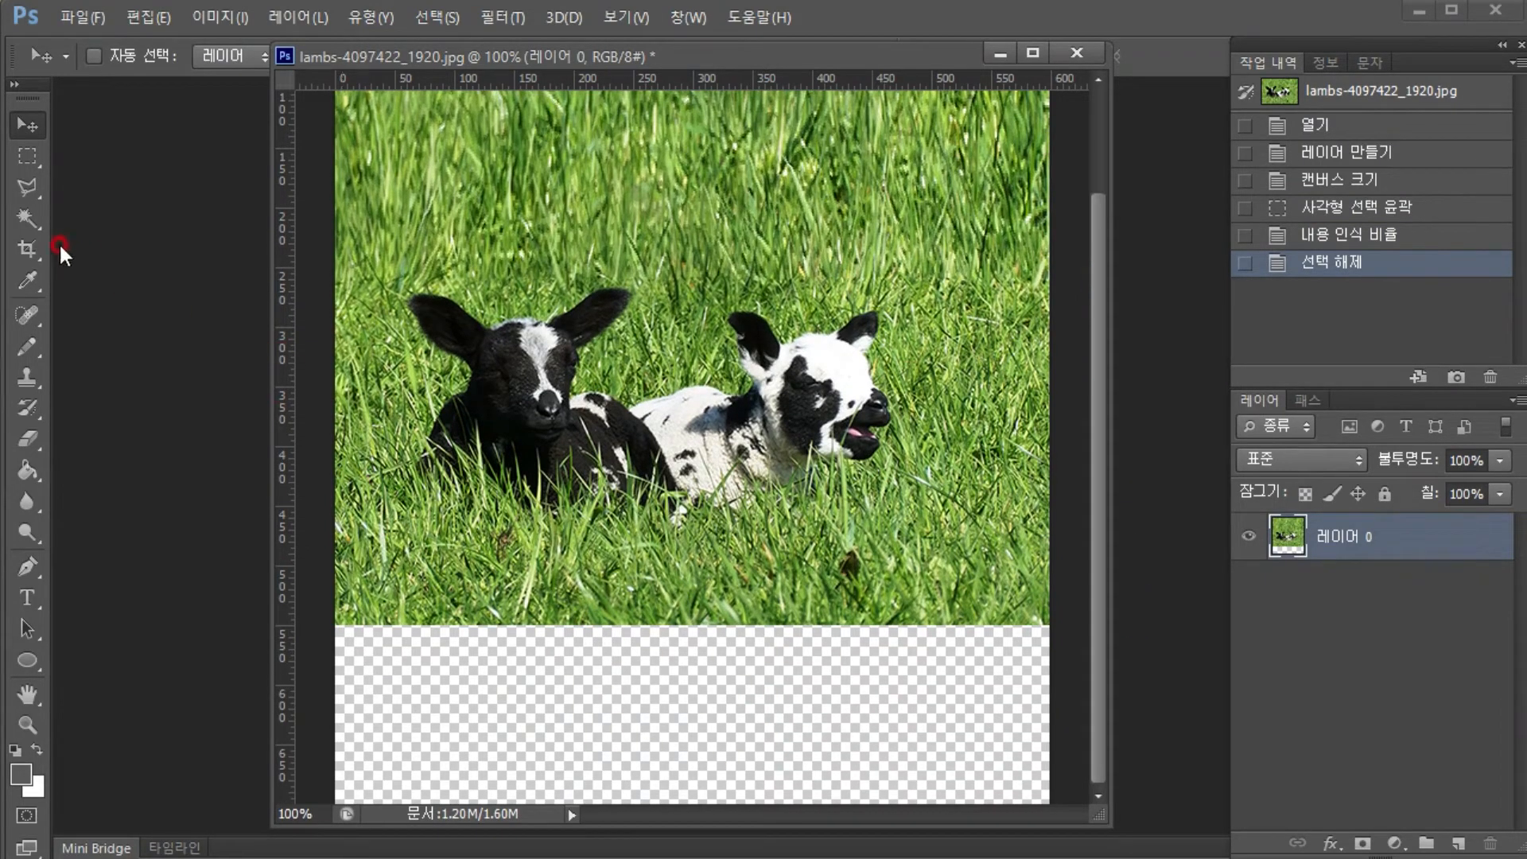
click(22, 161)
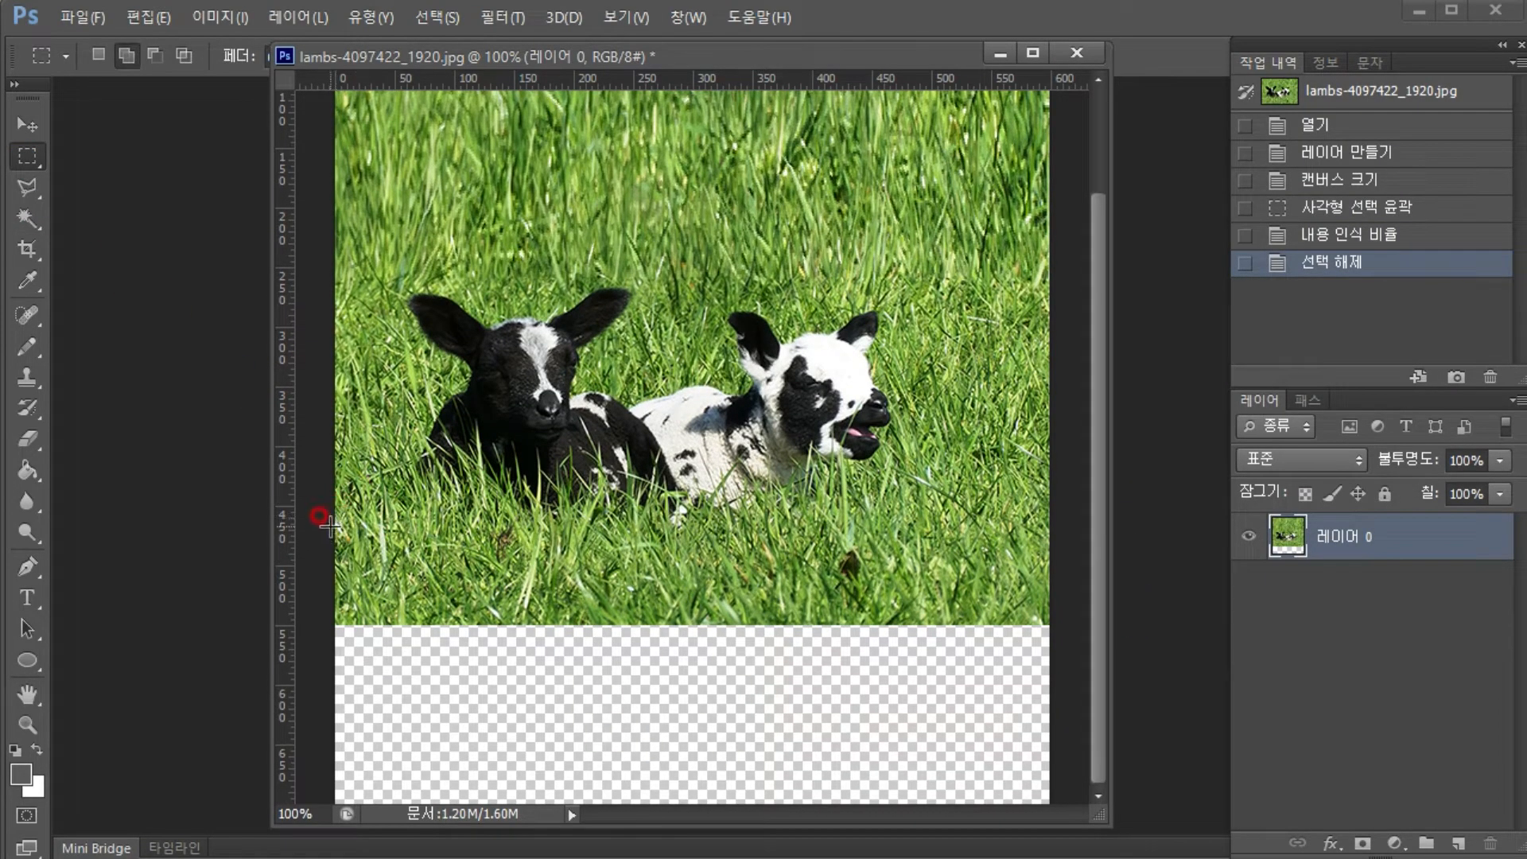
drag(321, 514, 1042, 618)
click(162, 16)
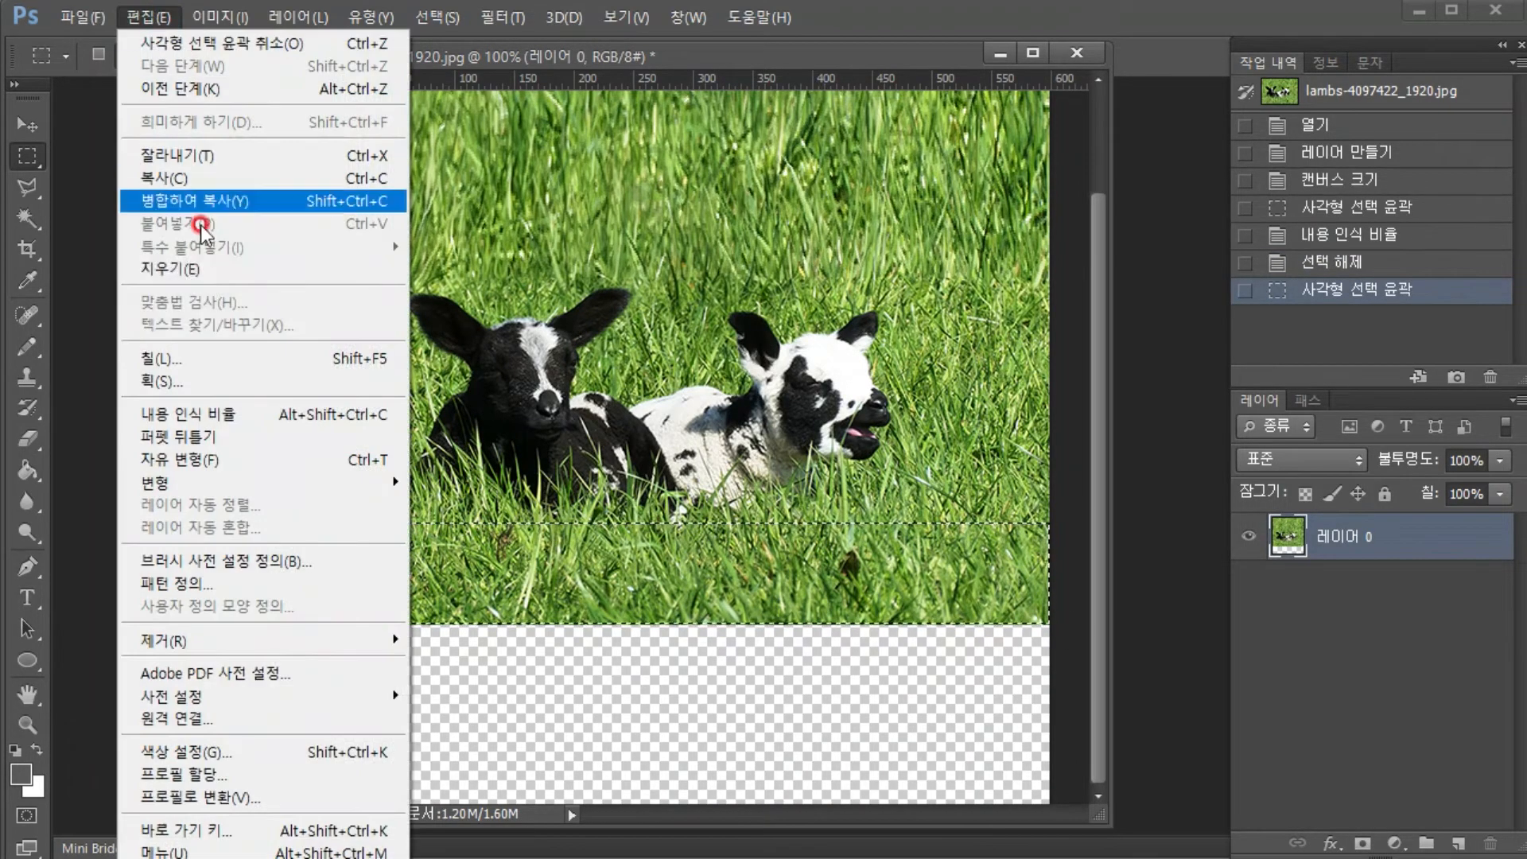
click(239, 415)
drag(689, 623, 701, 796)
click(27, 125)
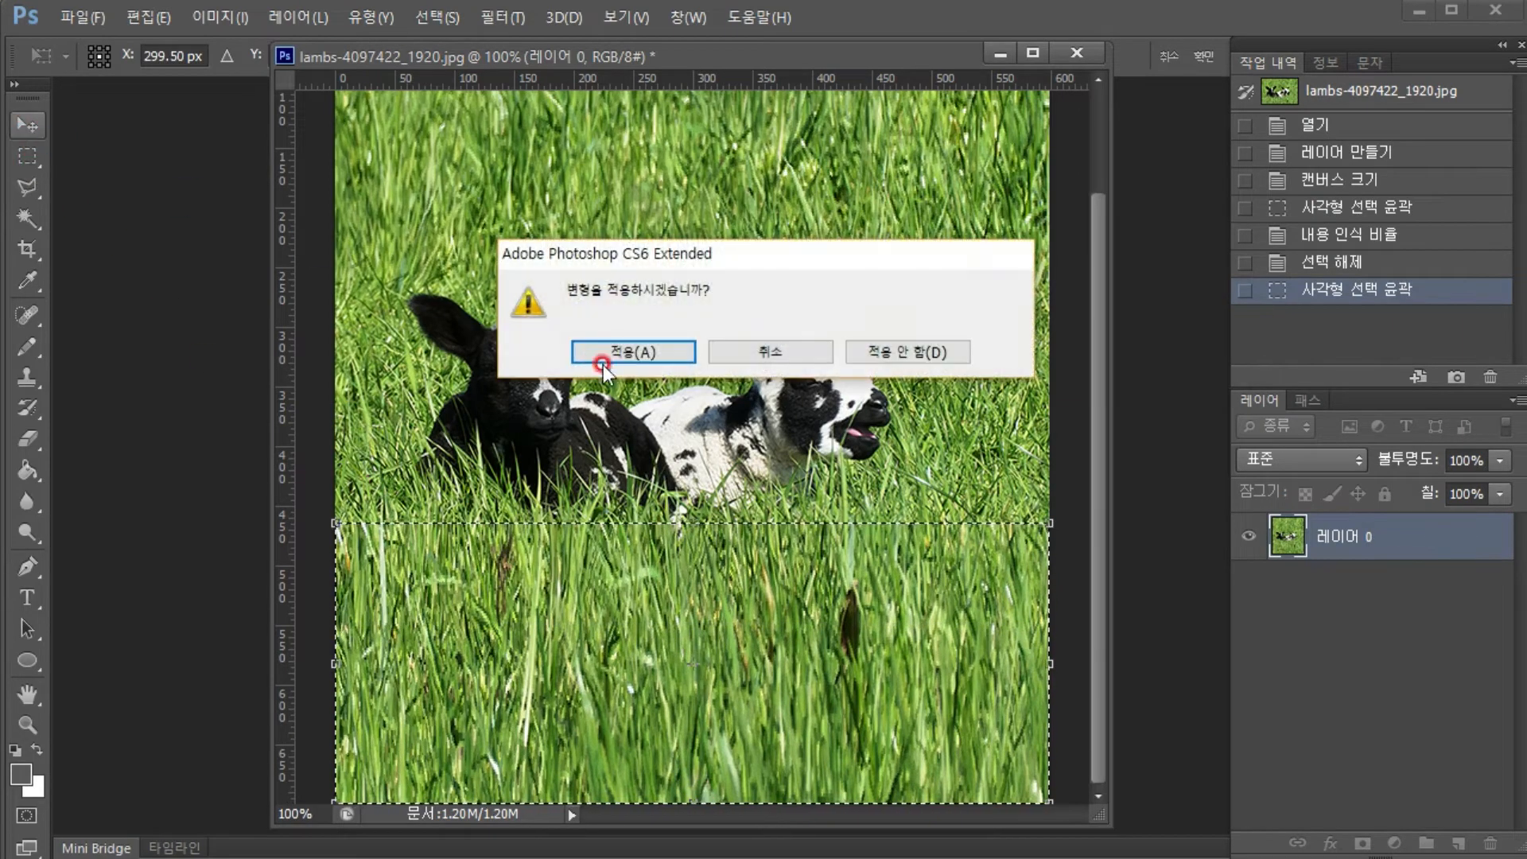
click(627, 351)
key(ctrl+d)
Examine the whole extended lambs image and the stretched grass above the lambs in close-up, and return to 100% zoom
key(ctrl+minus)
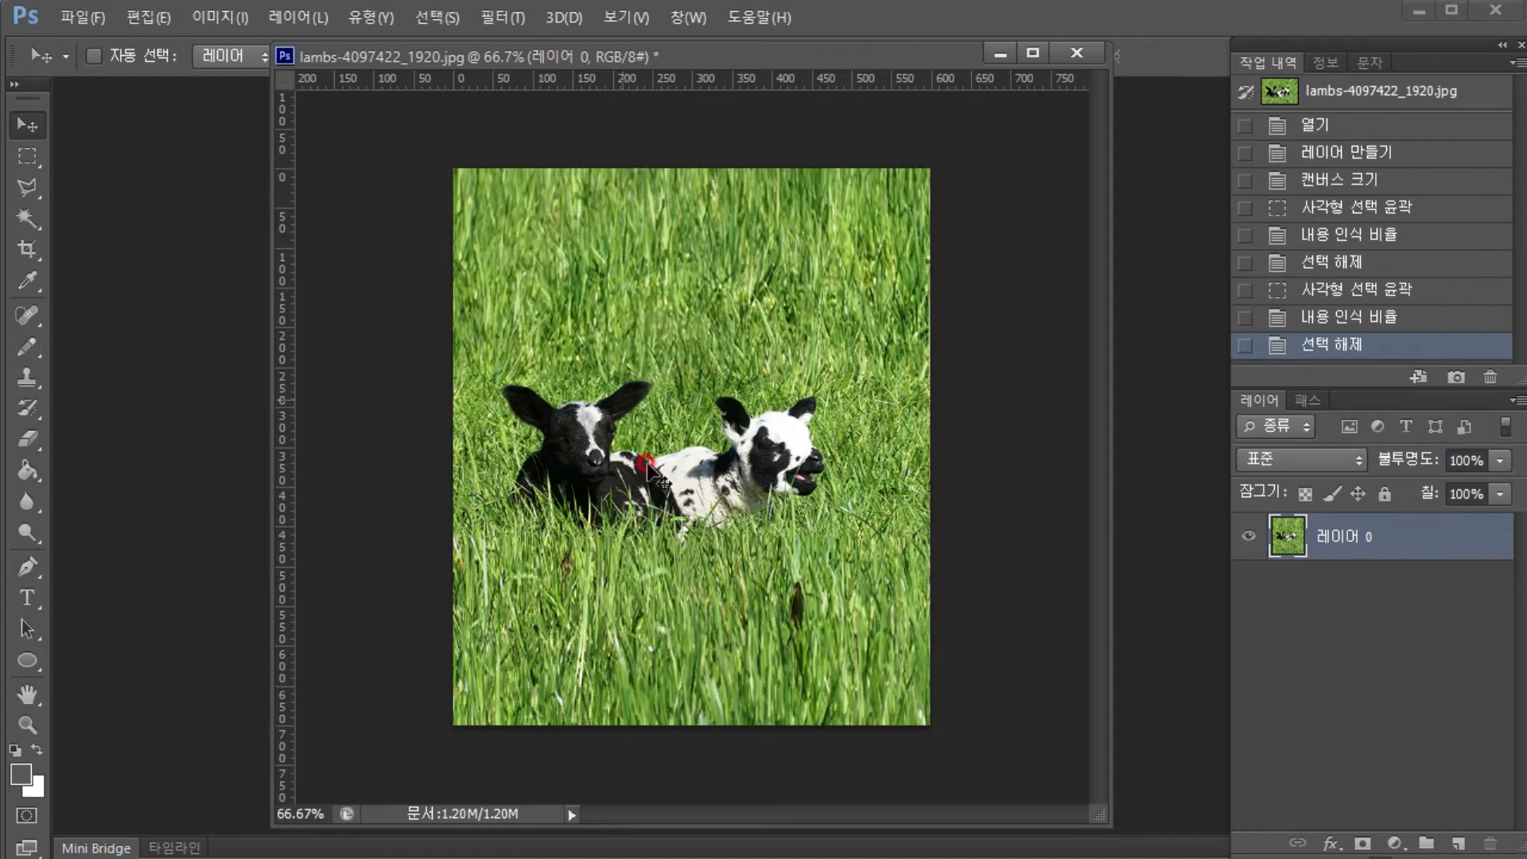
key(z)
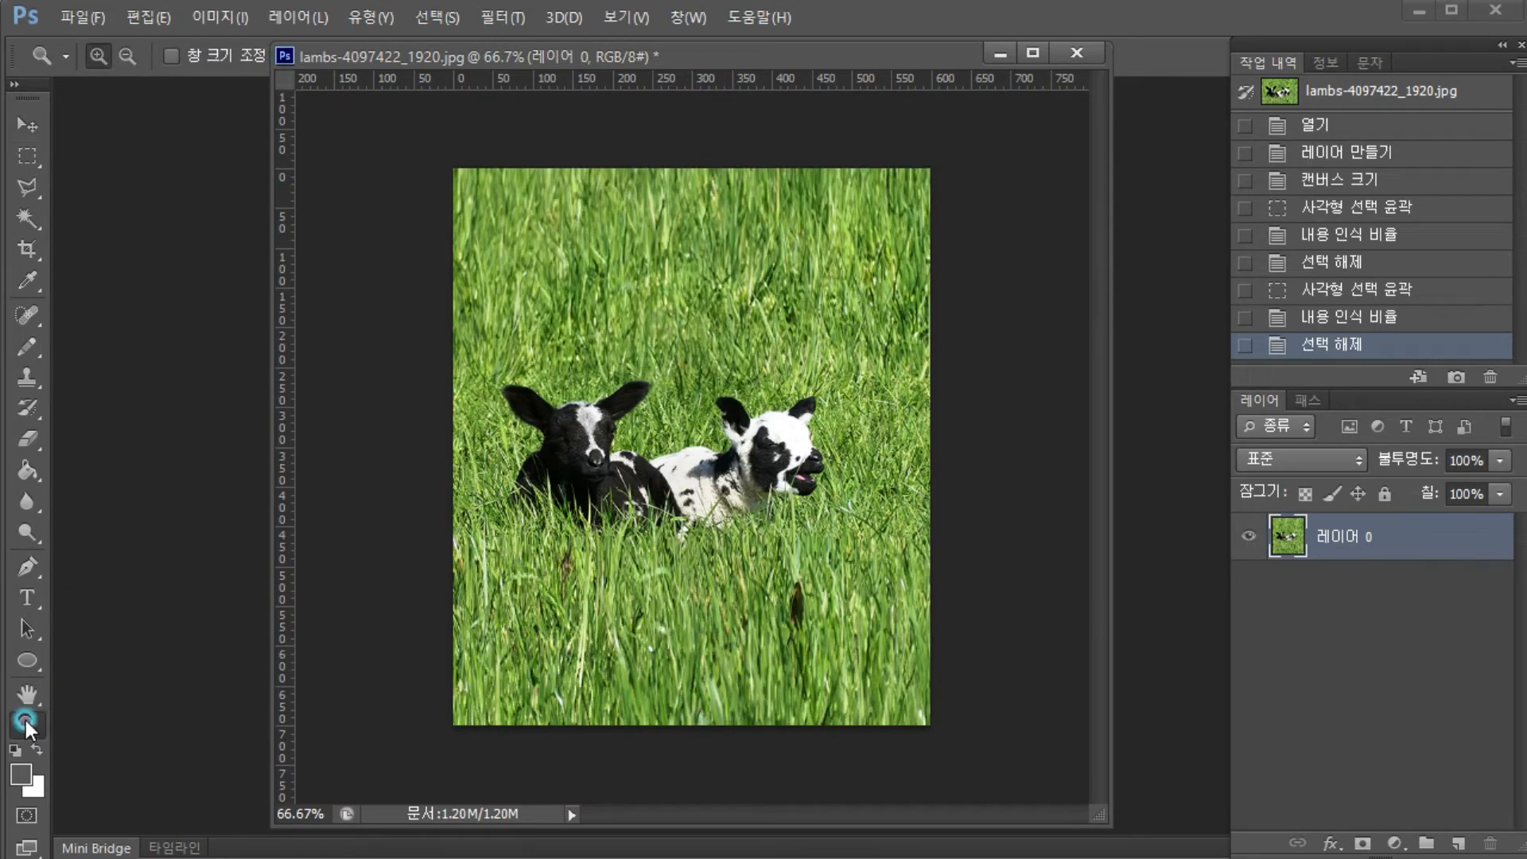
click(546, 215)
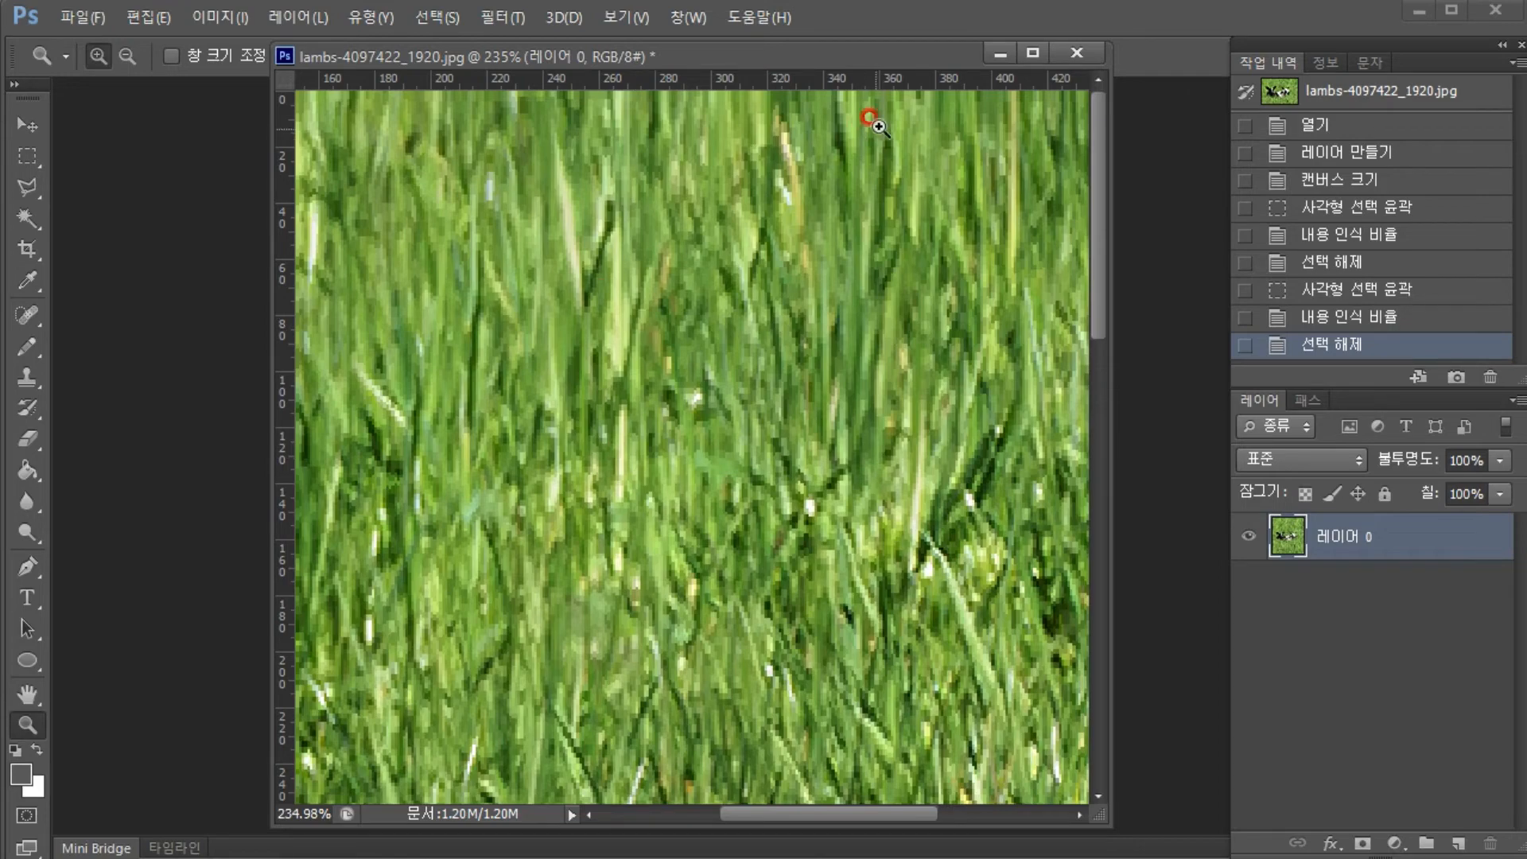
key(ctrl+1)
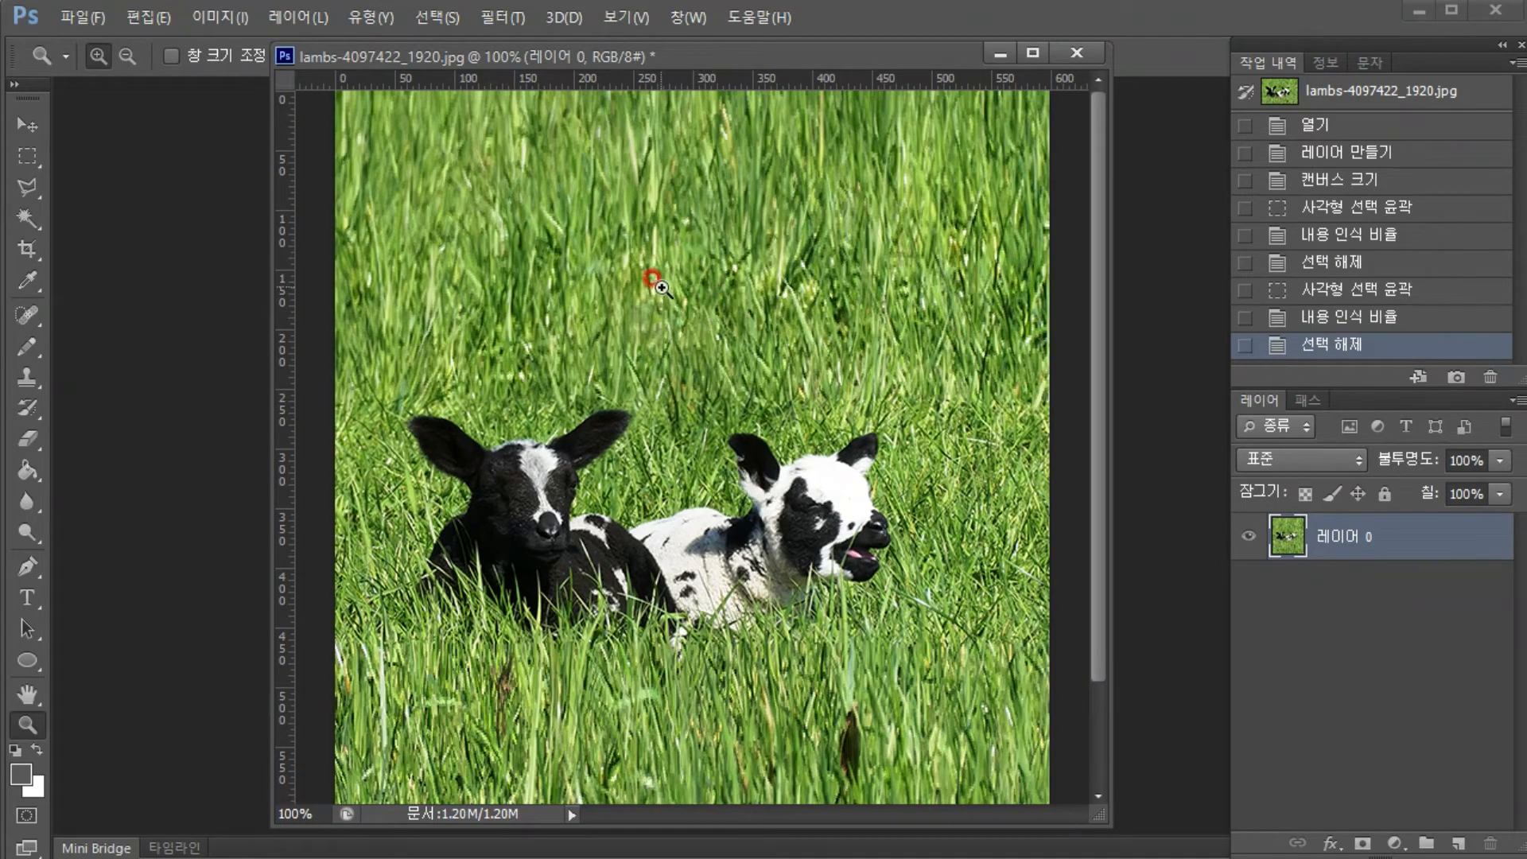
drag(1102, 474, 1098, 504)
Close the lambs image without saving and open india-4051753_1920.jpg
click(1077, 52)
click(788, 346)
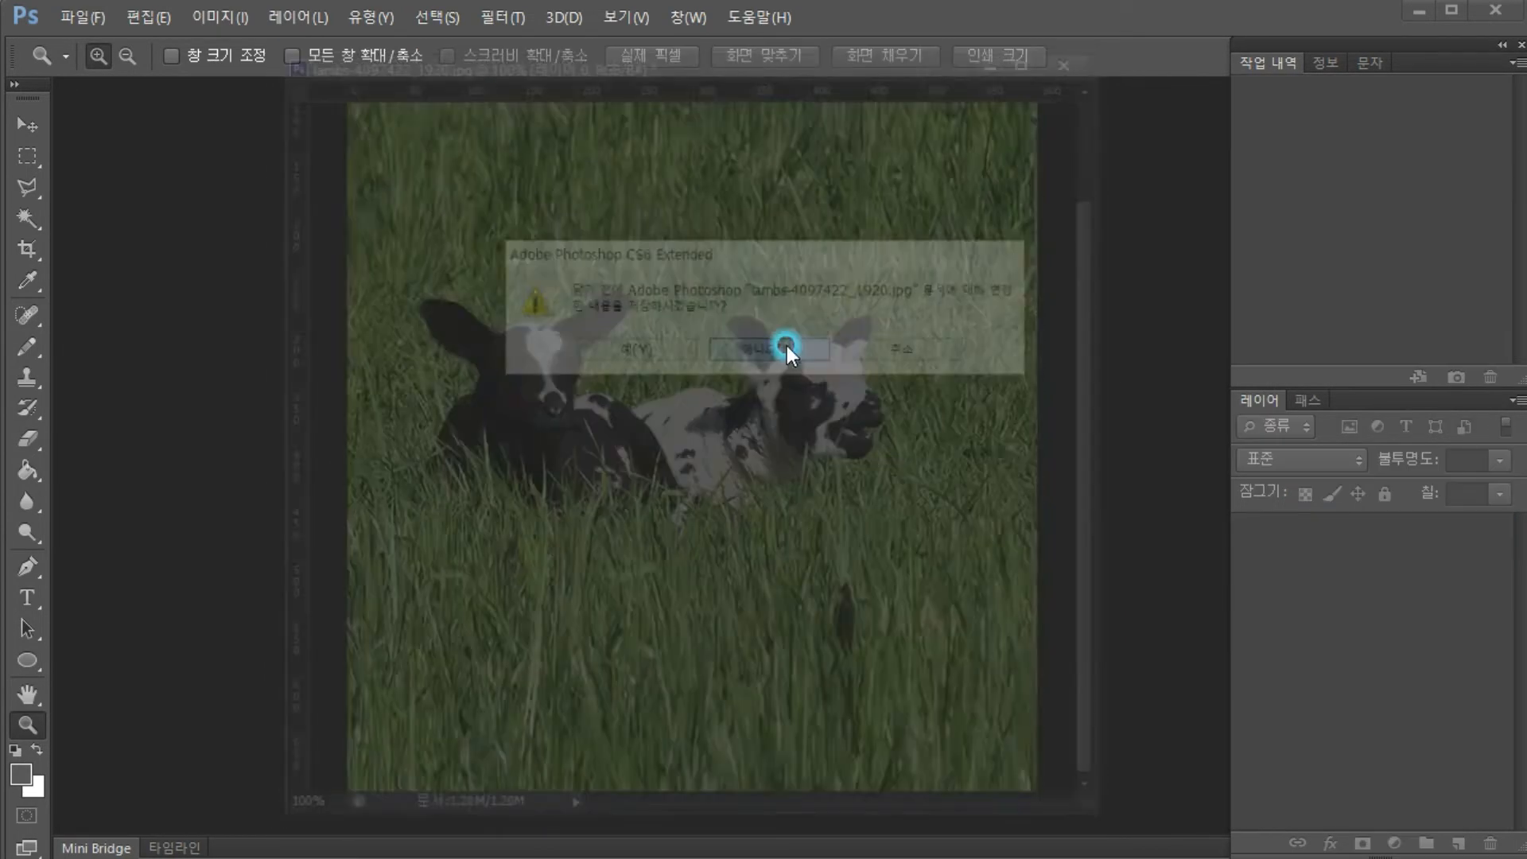
double_click(765, 420)
click(1099, 299)
click(1247, 724)
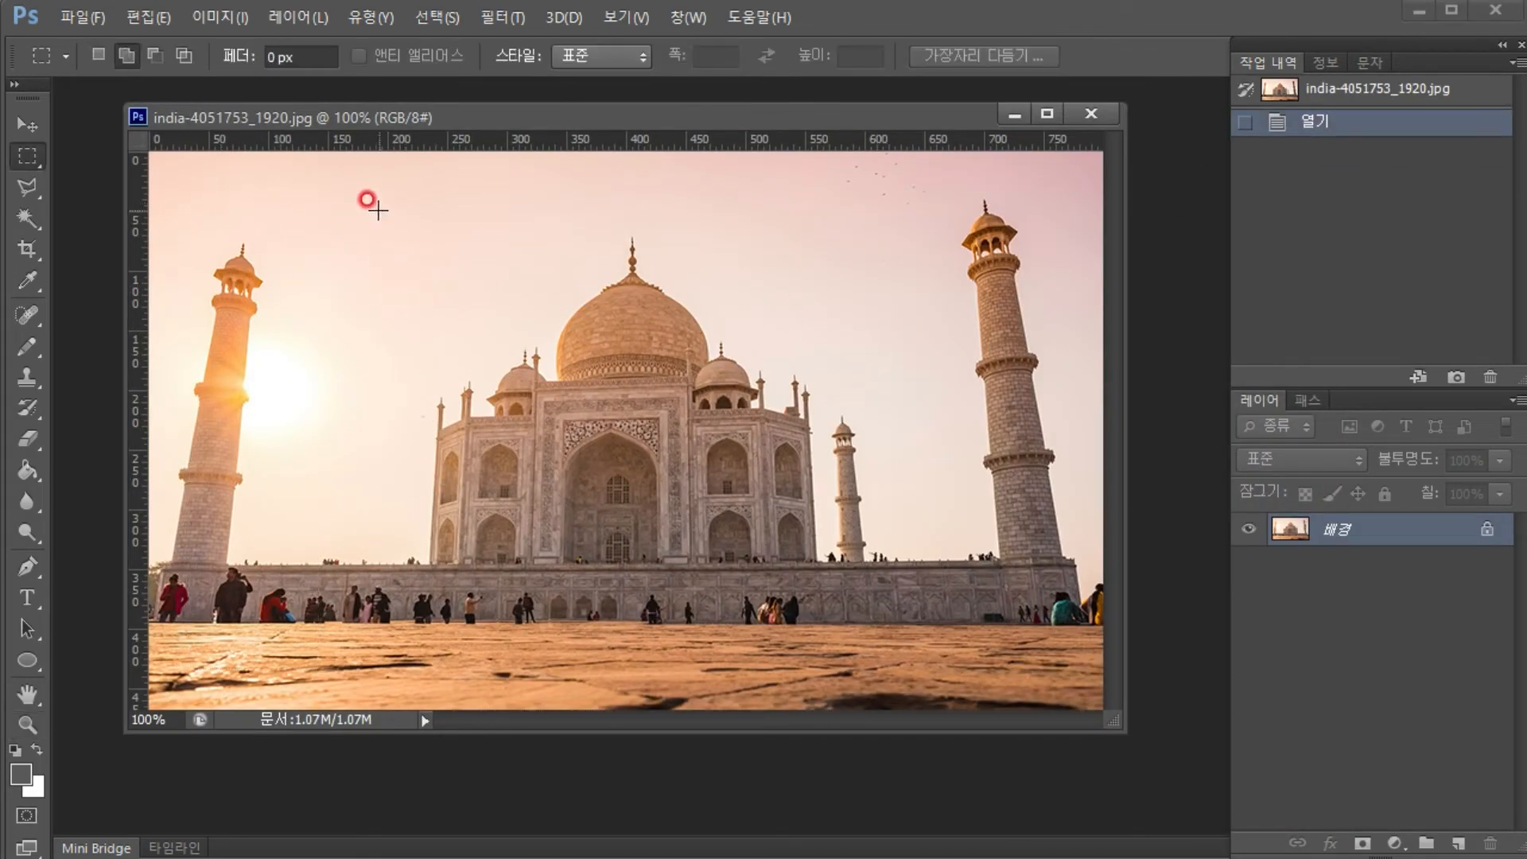
drag(355, 195, 157, 659)
drag(879, 191, 1077, 687)
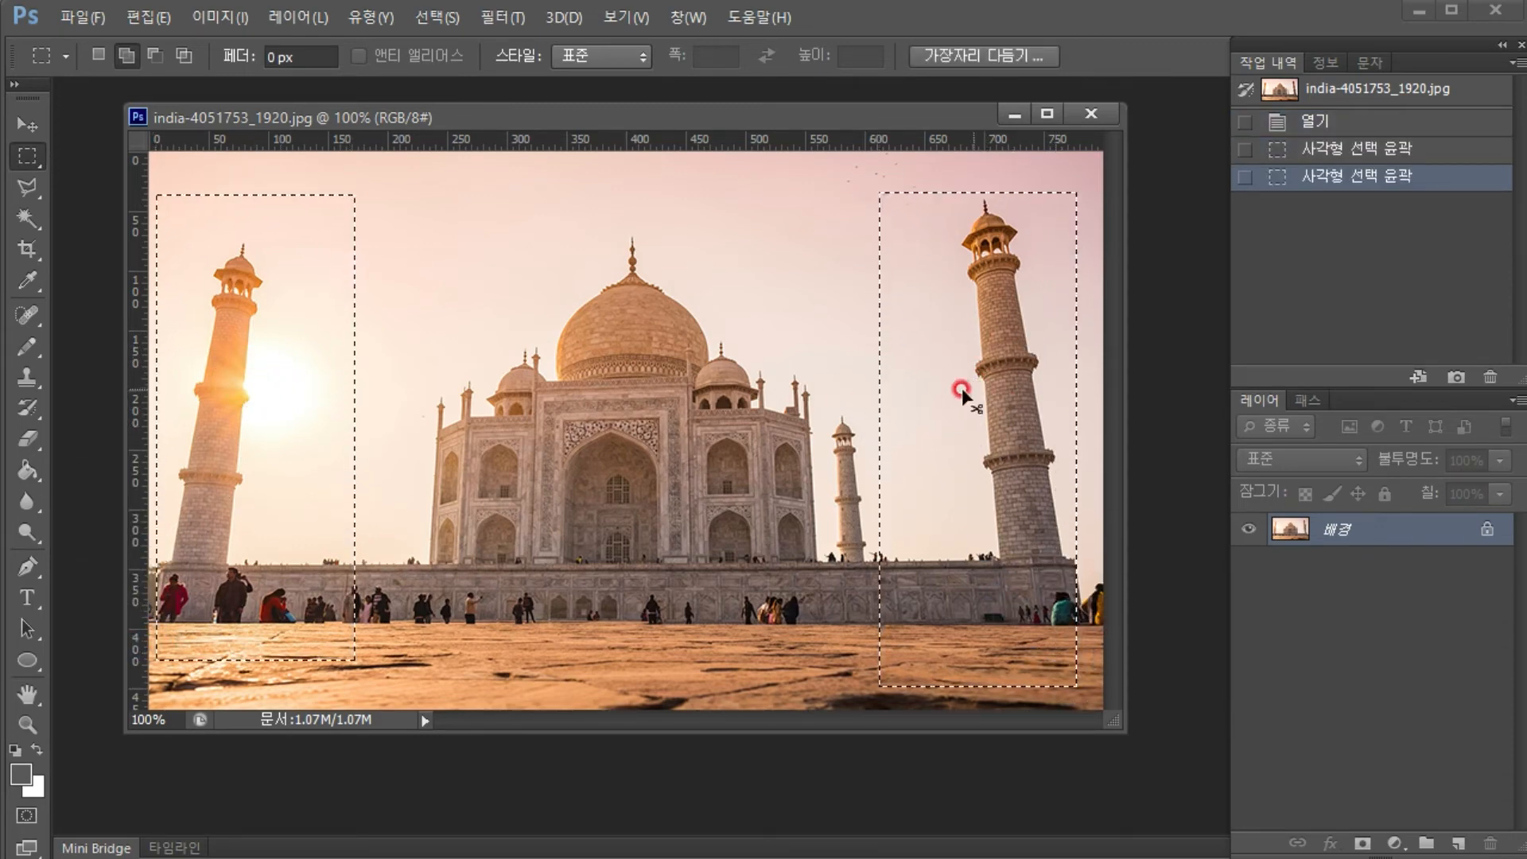
key(ctrl+d)
drag(280, 222, 157, 657)
drag(921, 181, 1062, 620)
click(617, 320)
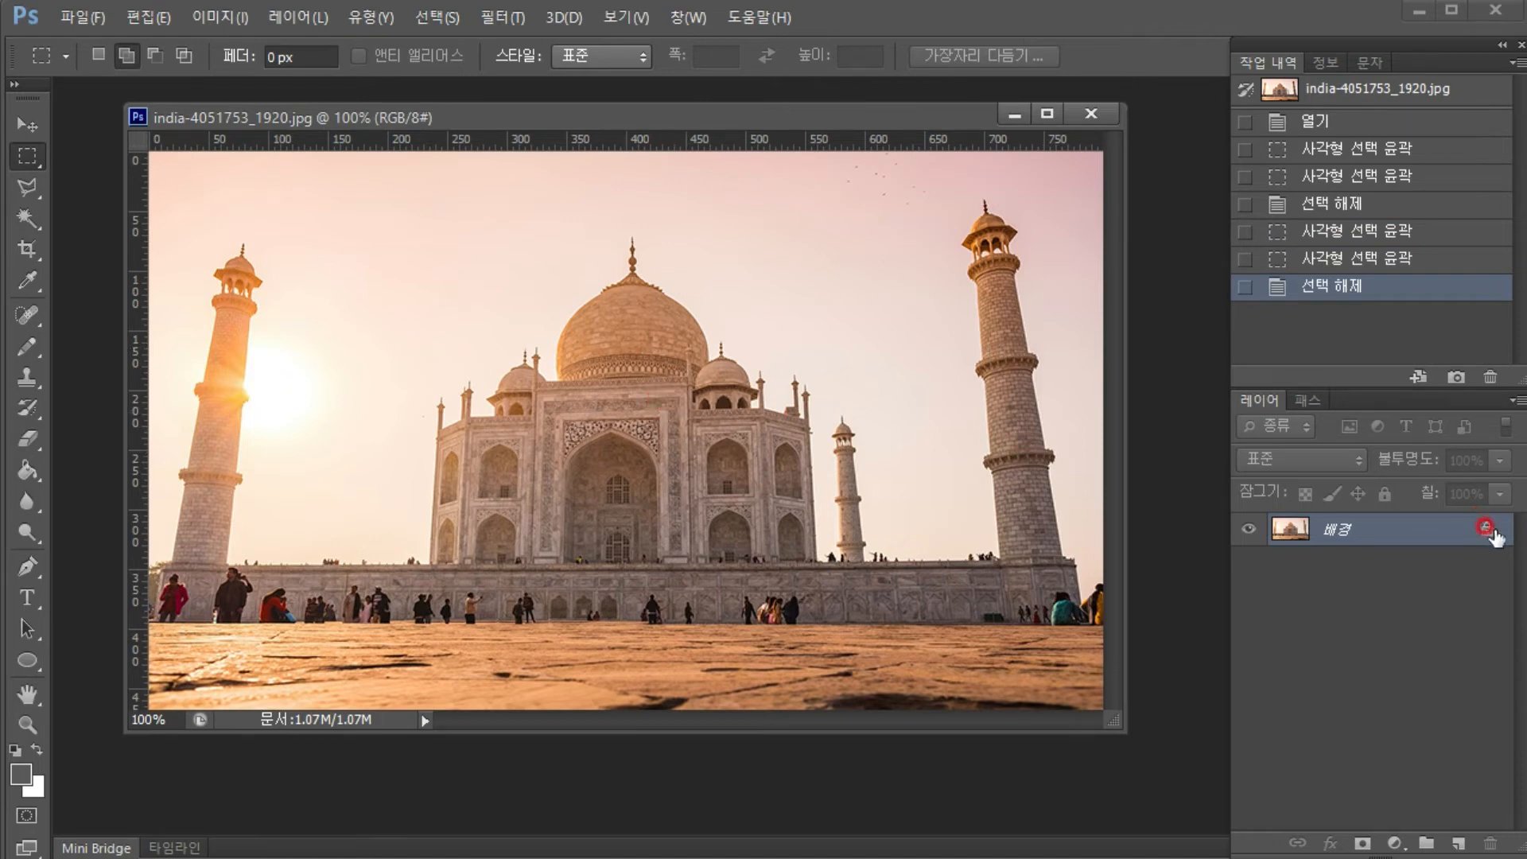
Convert the India image's locked background into a regular layer with the default settings and hide the side panels
double_click(1374, 529)
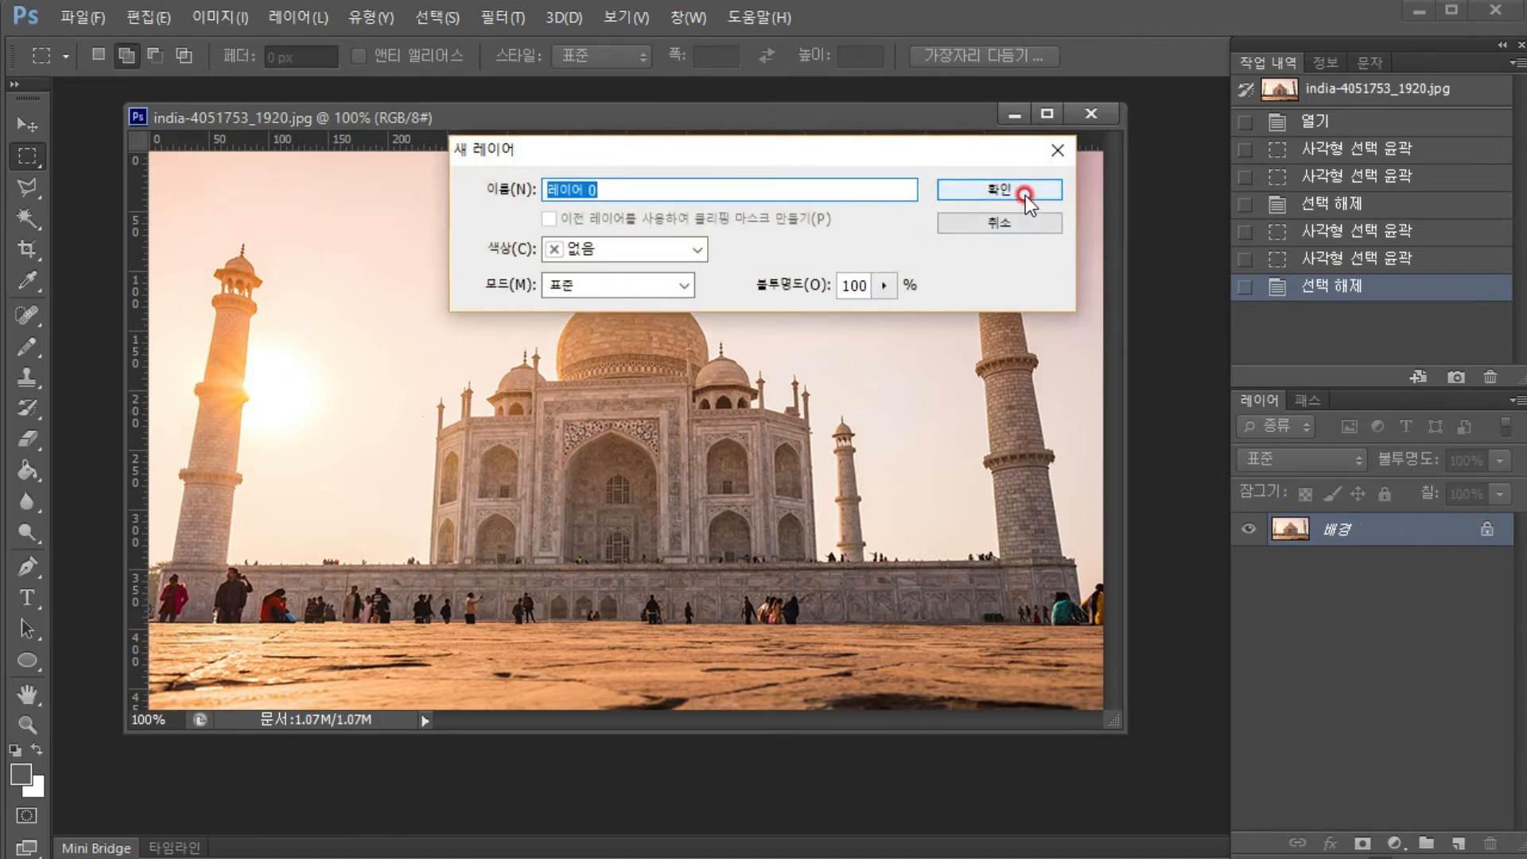
click(1024, 194)
key(Tab)
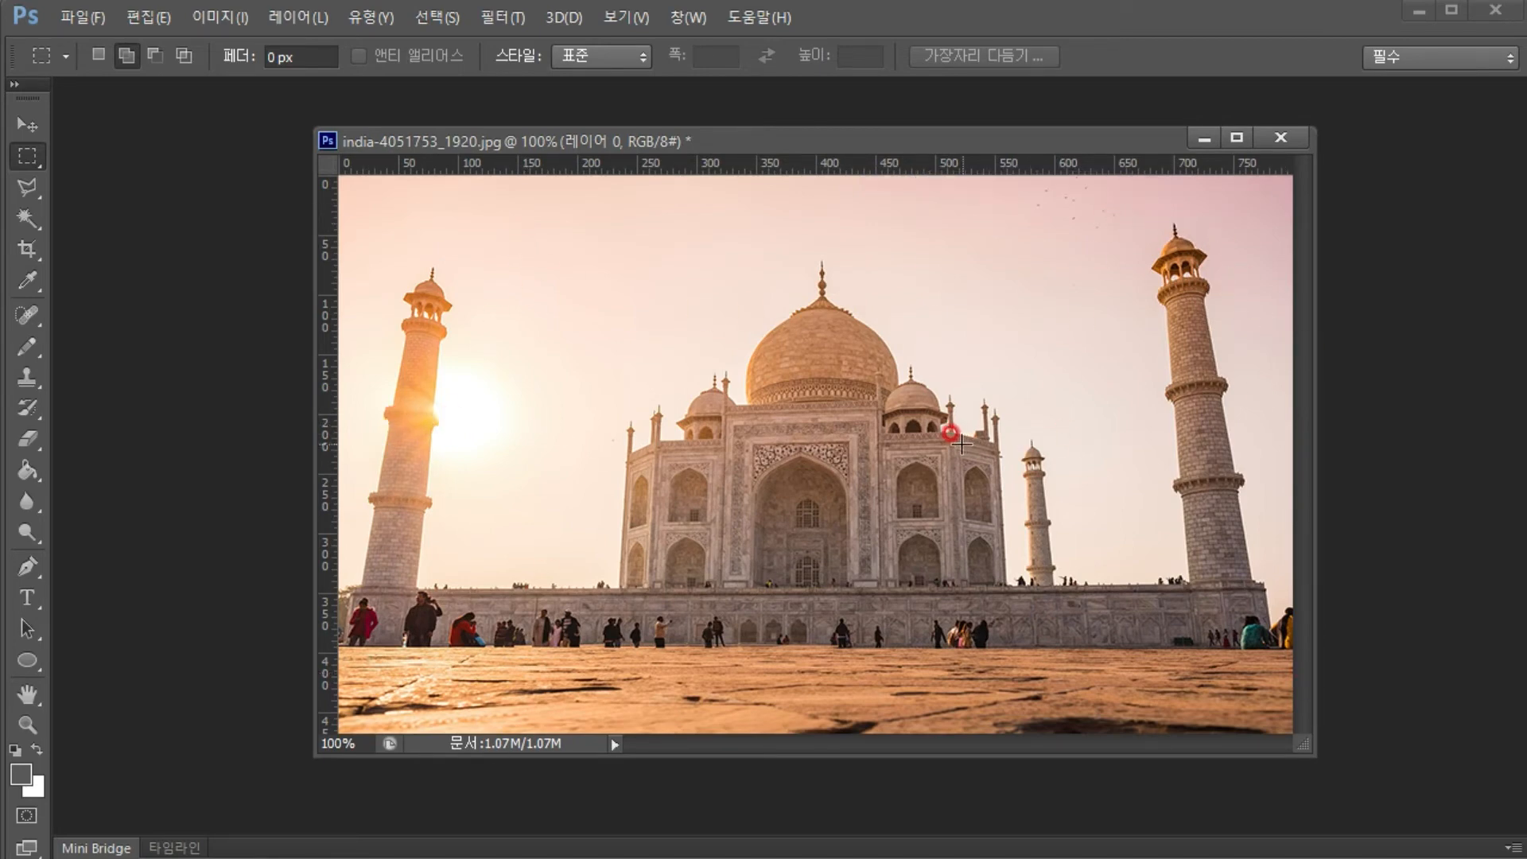
Widen the India image's canvas to 1100 pixels, keeping the centre anchor and the existing height
click(209, 17)
click(242, 212)
click(628, 409)
drag(668, 409, 681, 408)
text(1100)
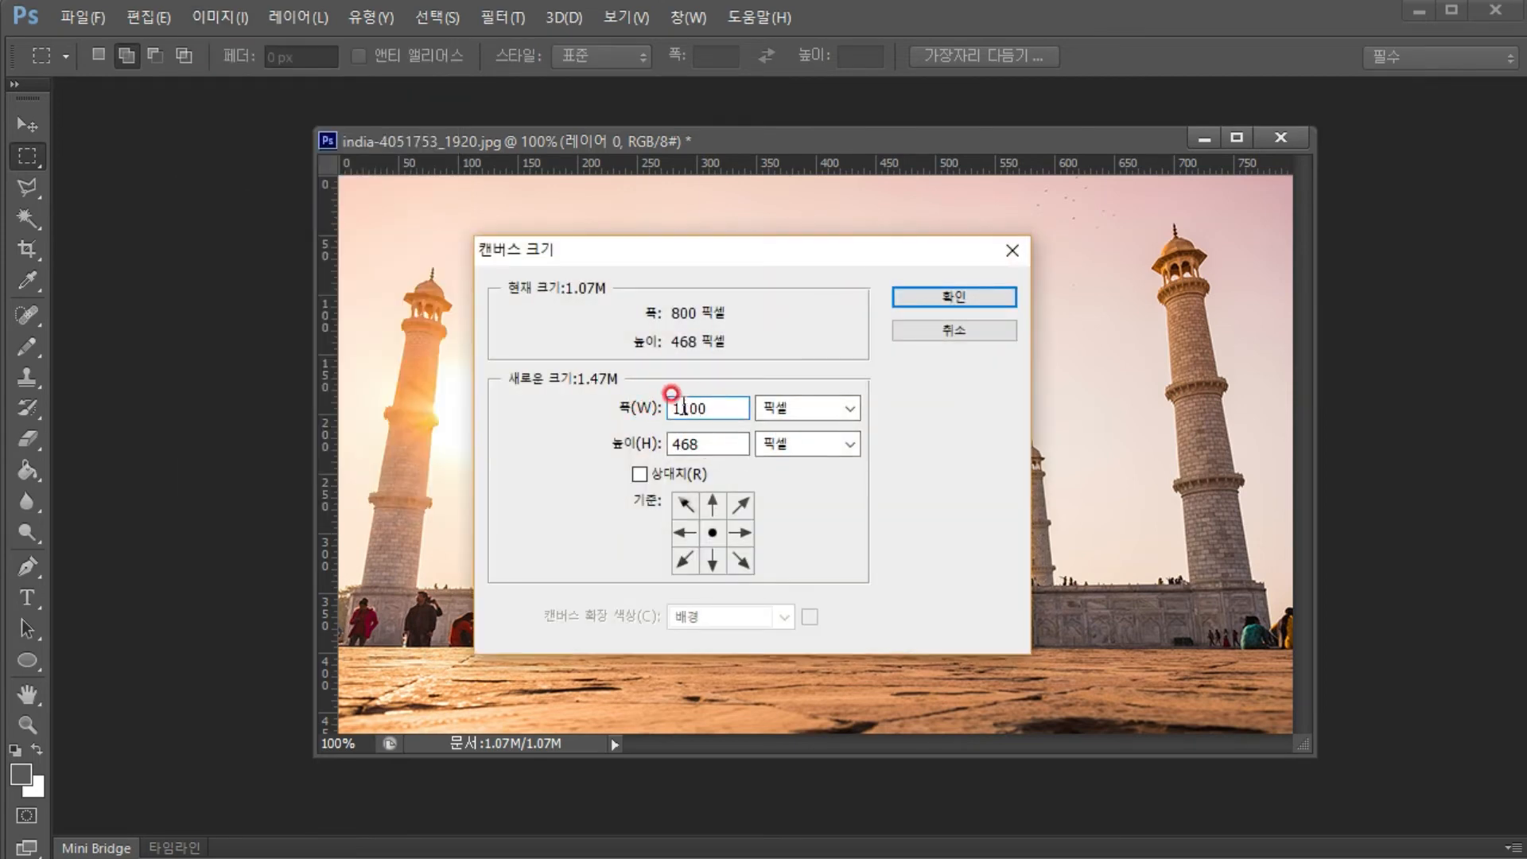
click(926, 300)
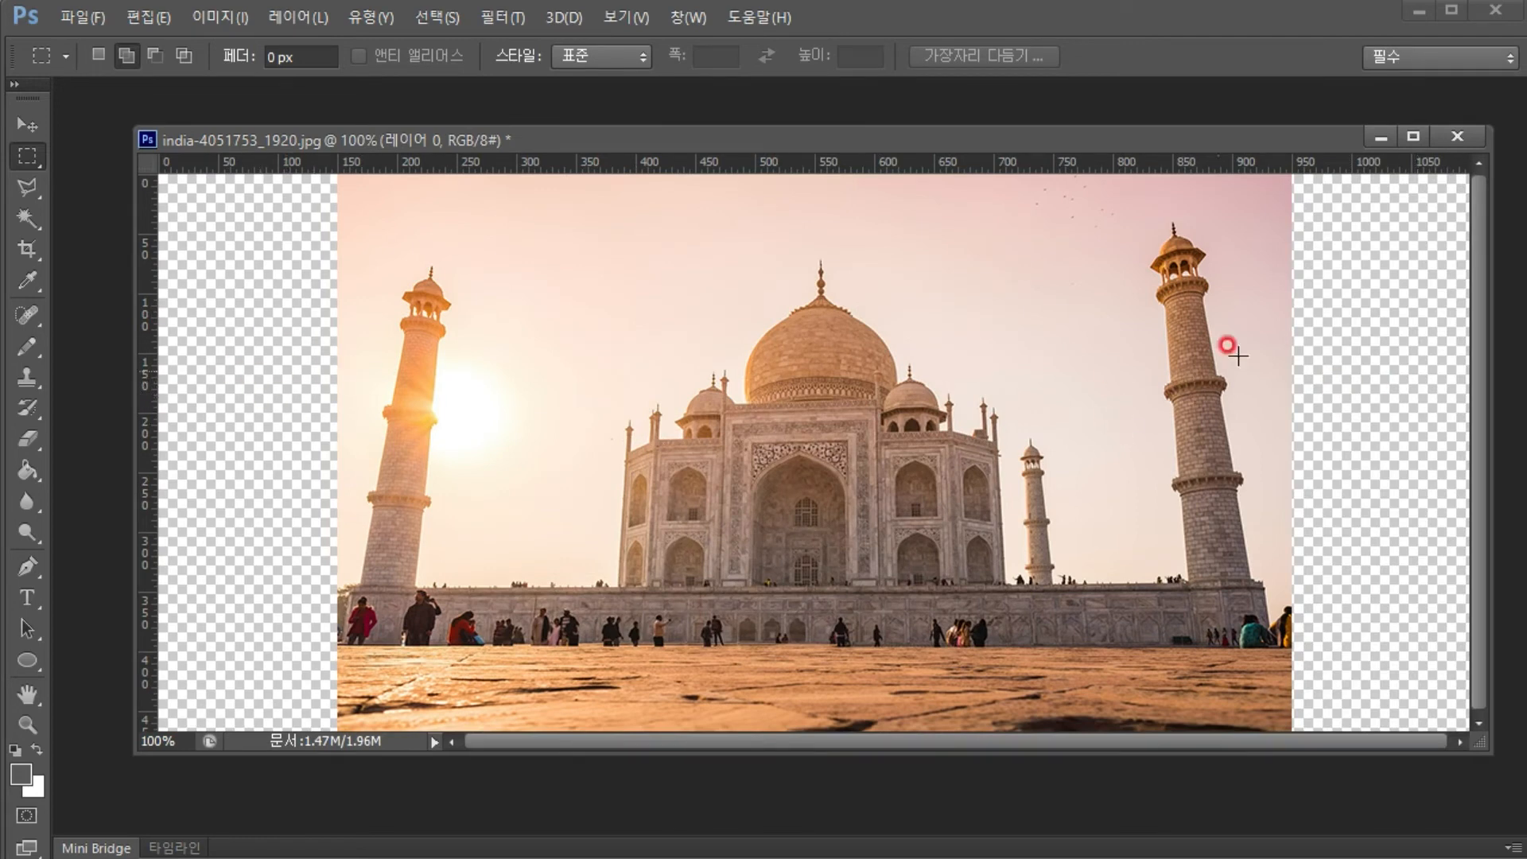
Try stretching the whole Taj Mahal layer to both side edges of the canvas with Content-Aware Scale, without a selection, and apply the transformation
drag(533, 730, 341, 180)
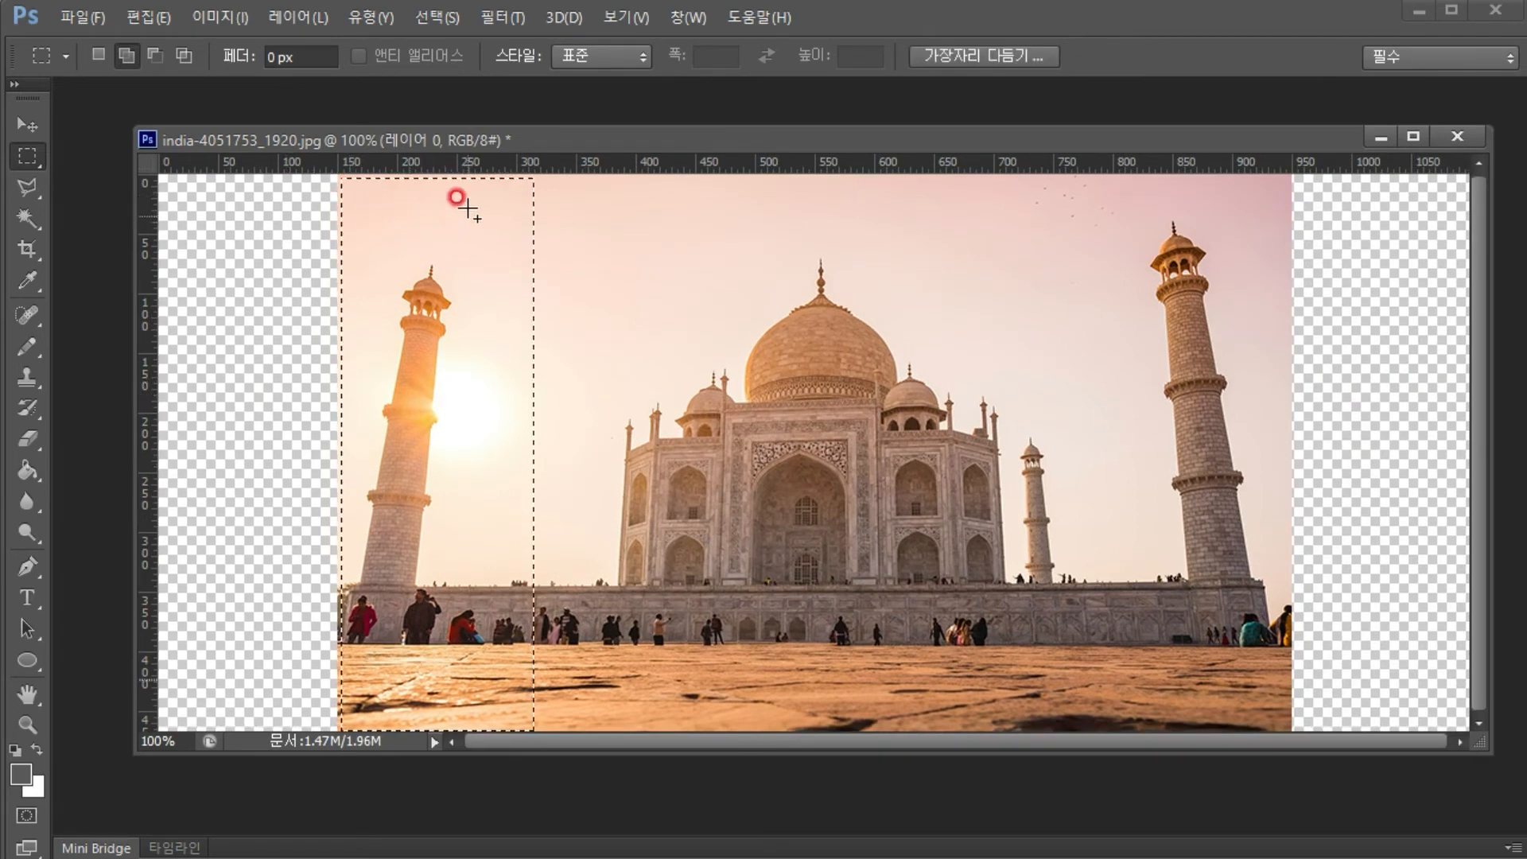
key(ctrl+d)
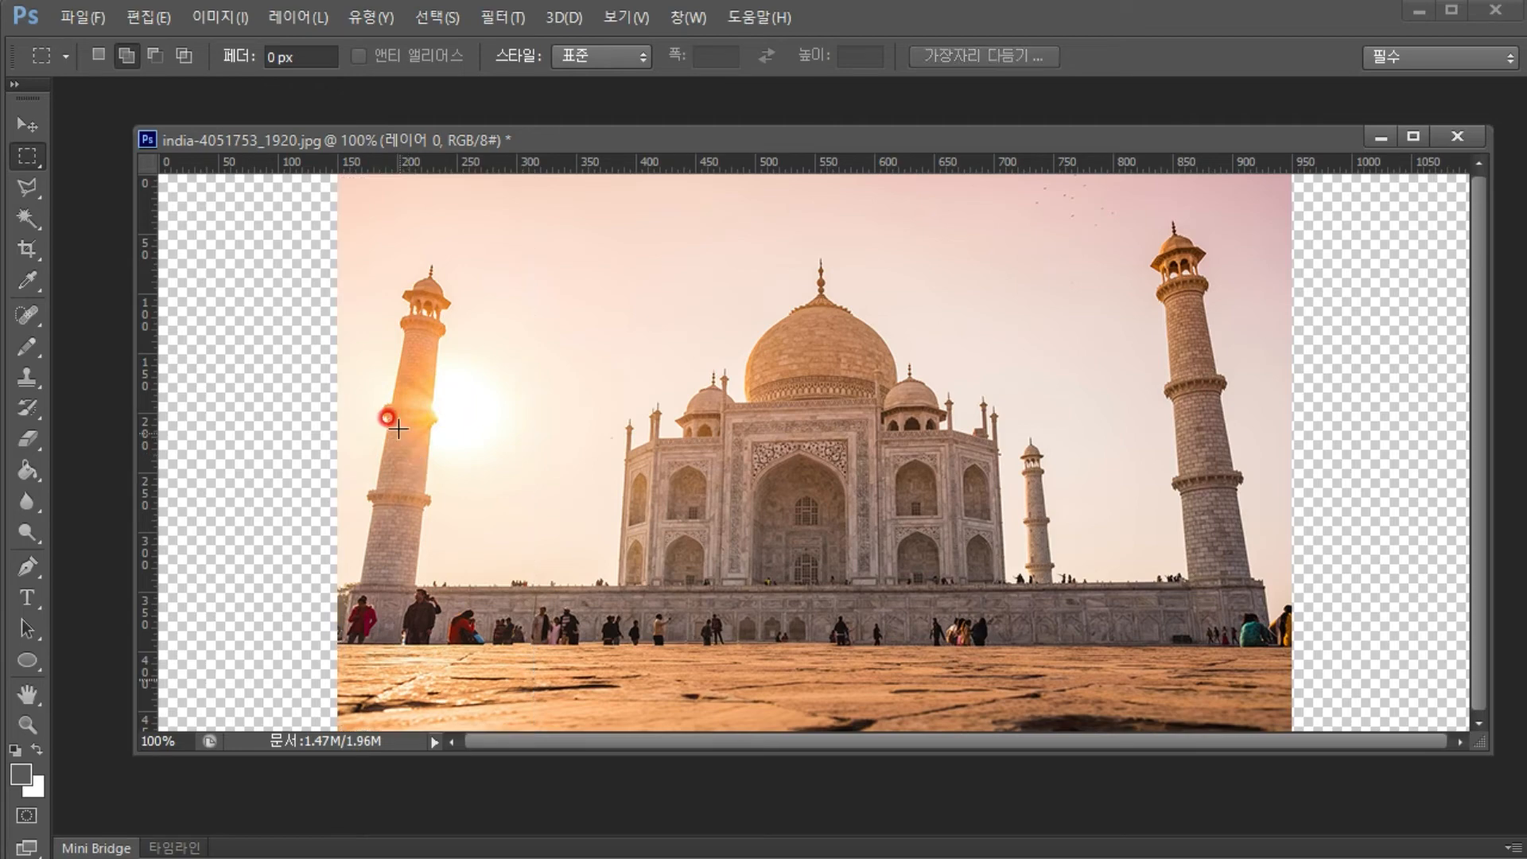
click(158, 19)
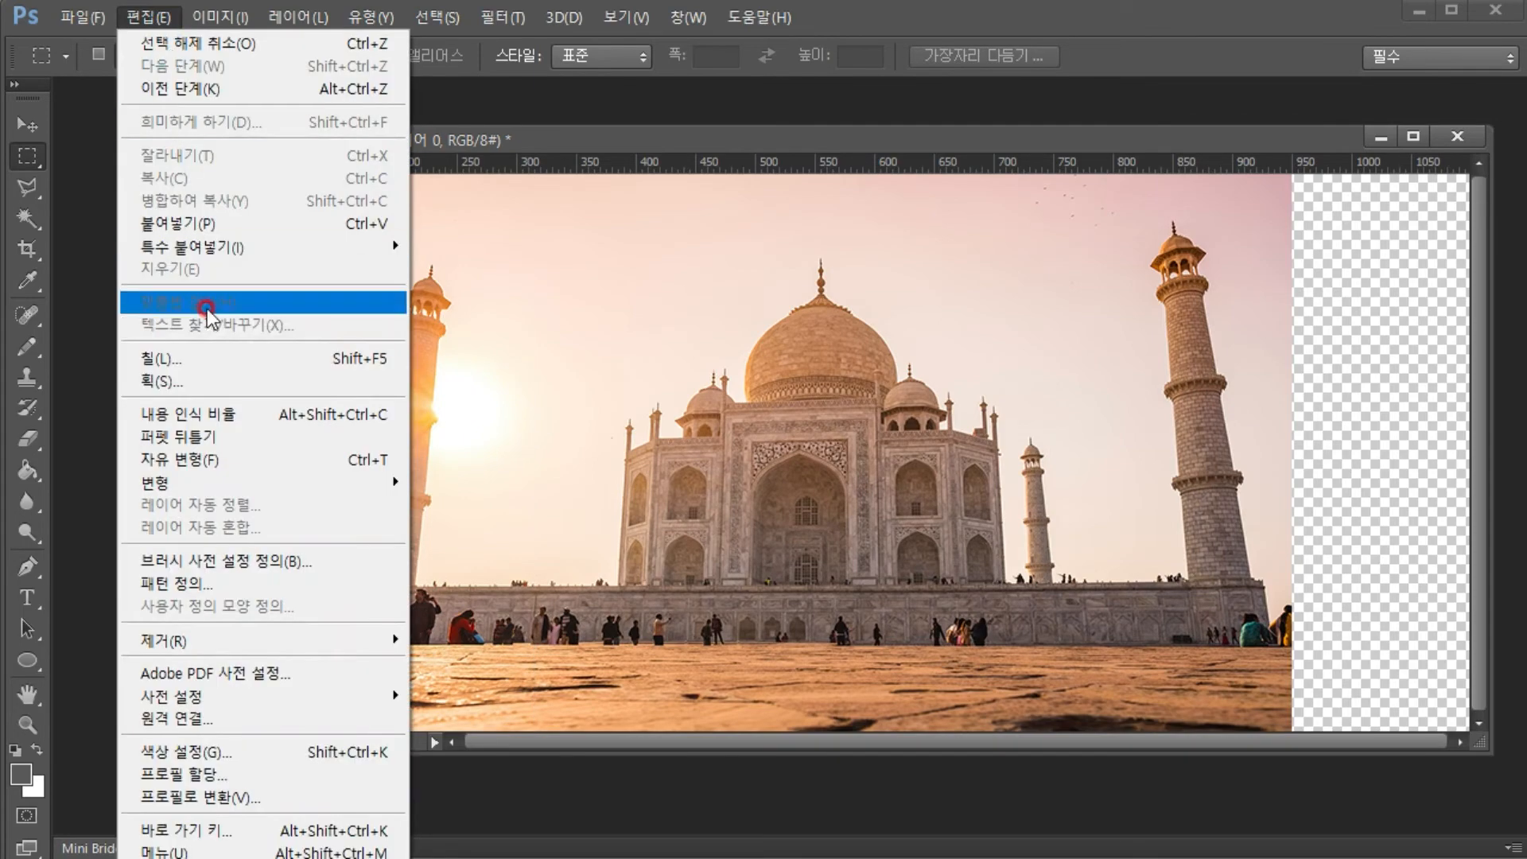
click(223, 414)
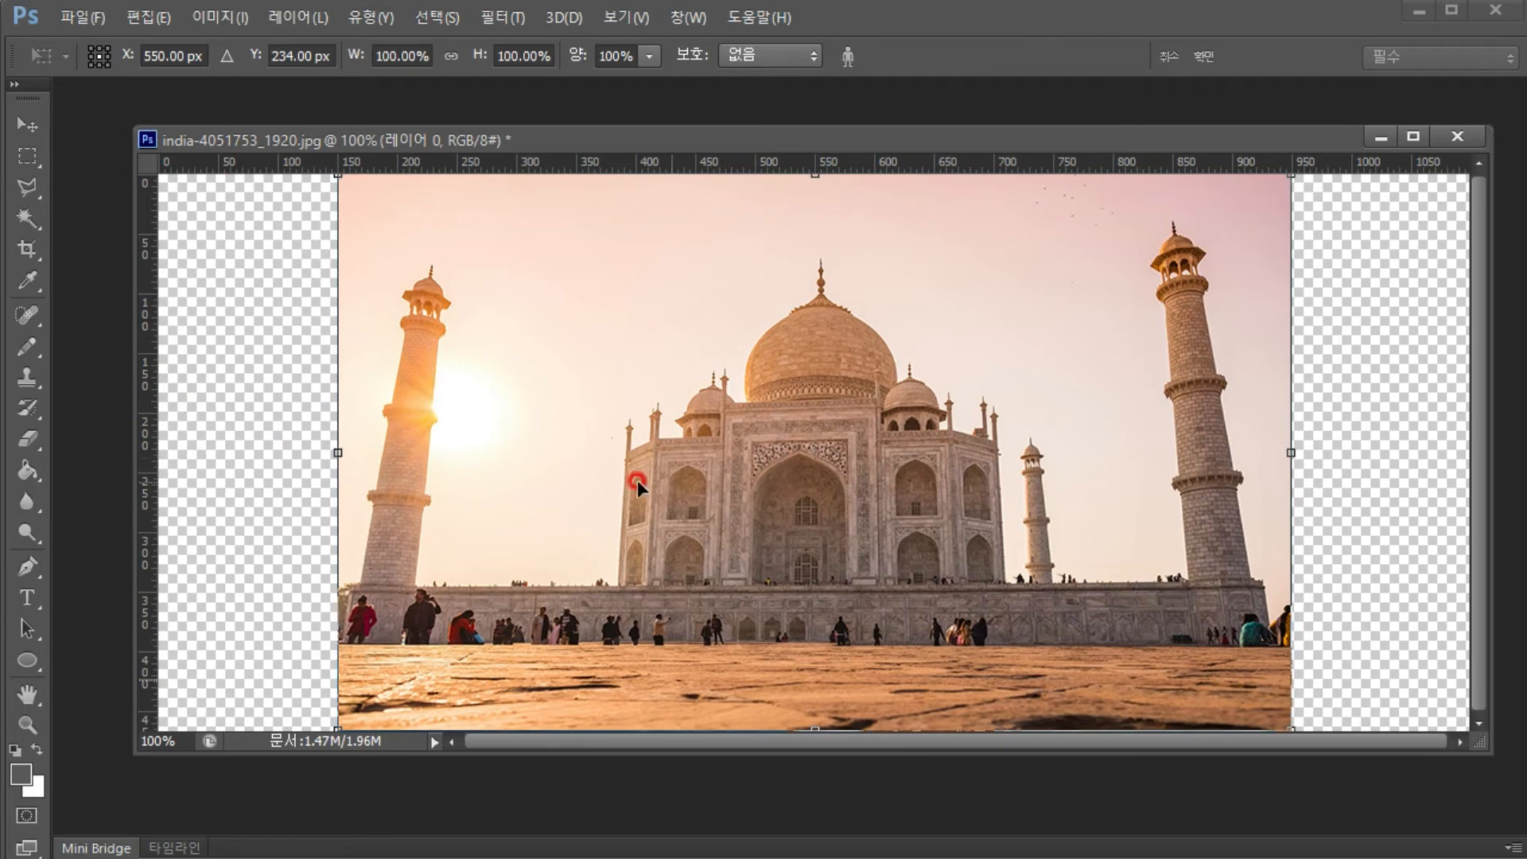
drag(628, 759, 628, 798)
drag(331, 463, 160, 471)
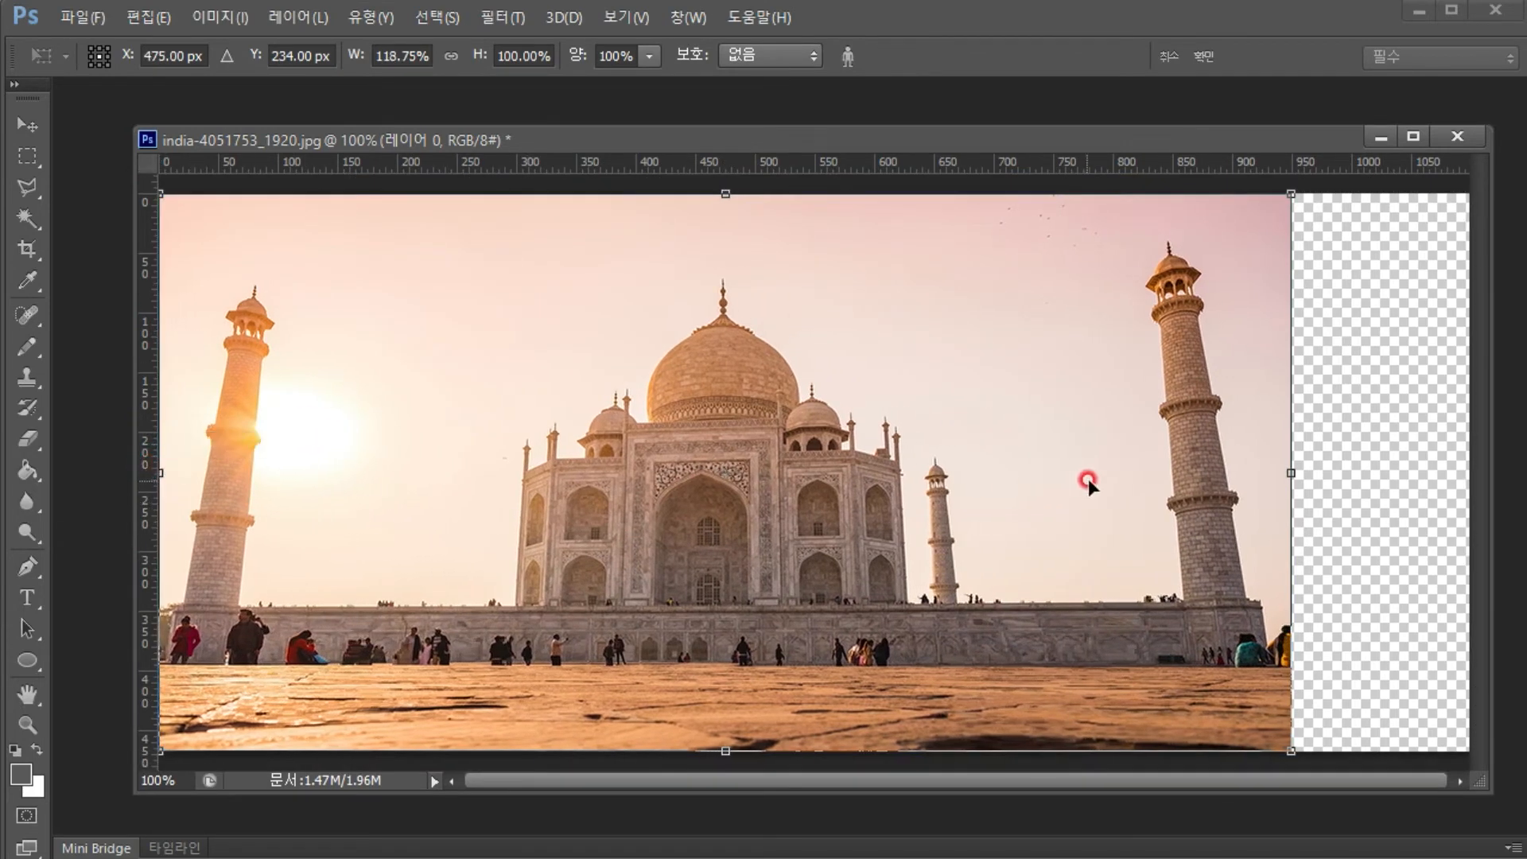
drag(1290, 471, 1470, 473)
click(27, 125)
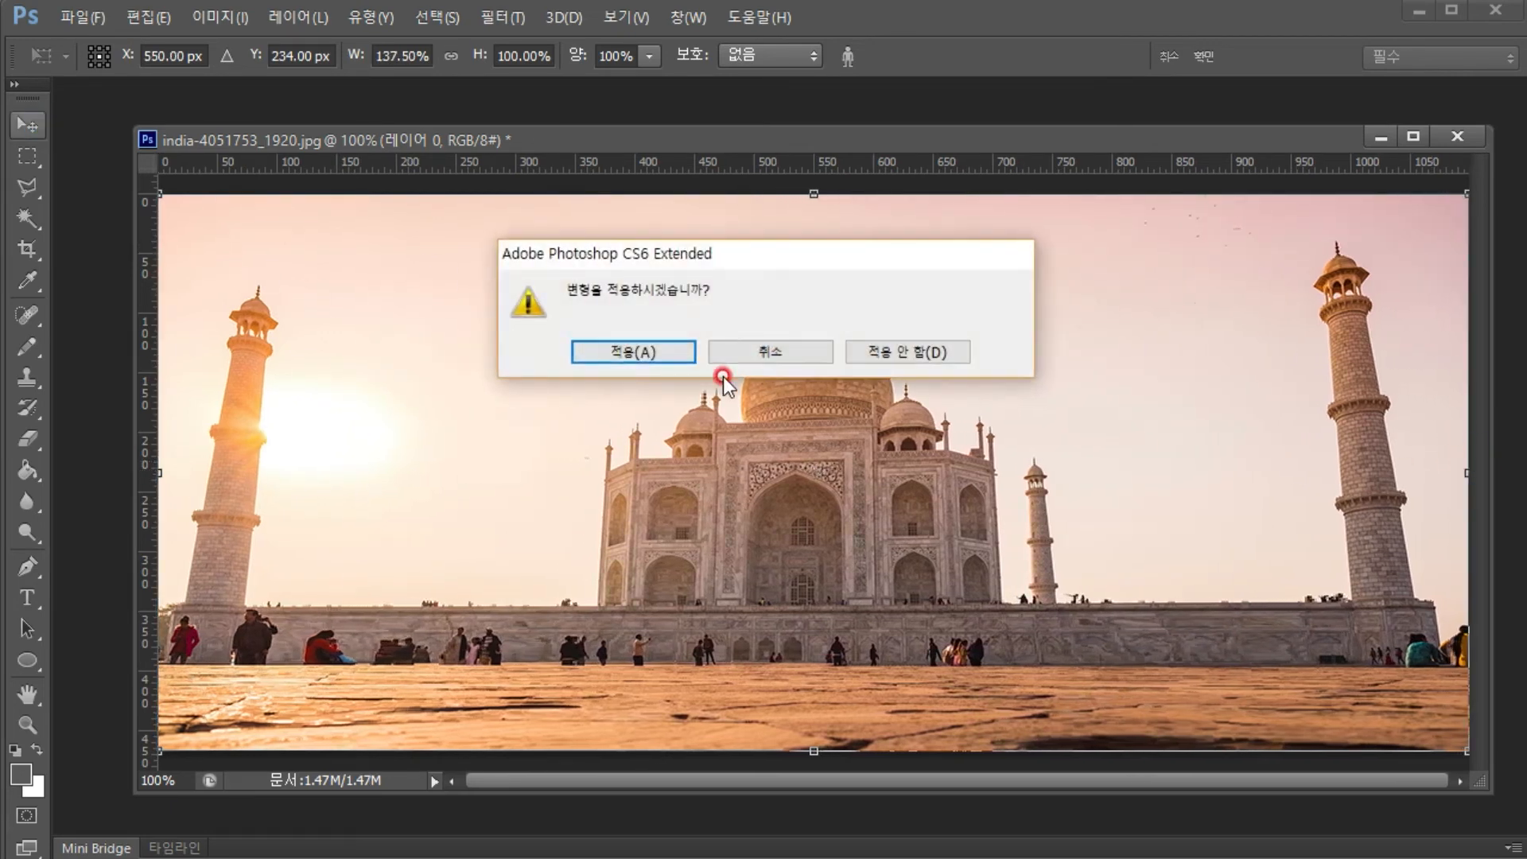
click(665, 342)
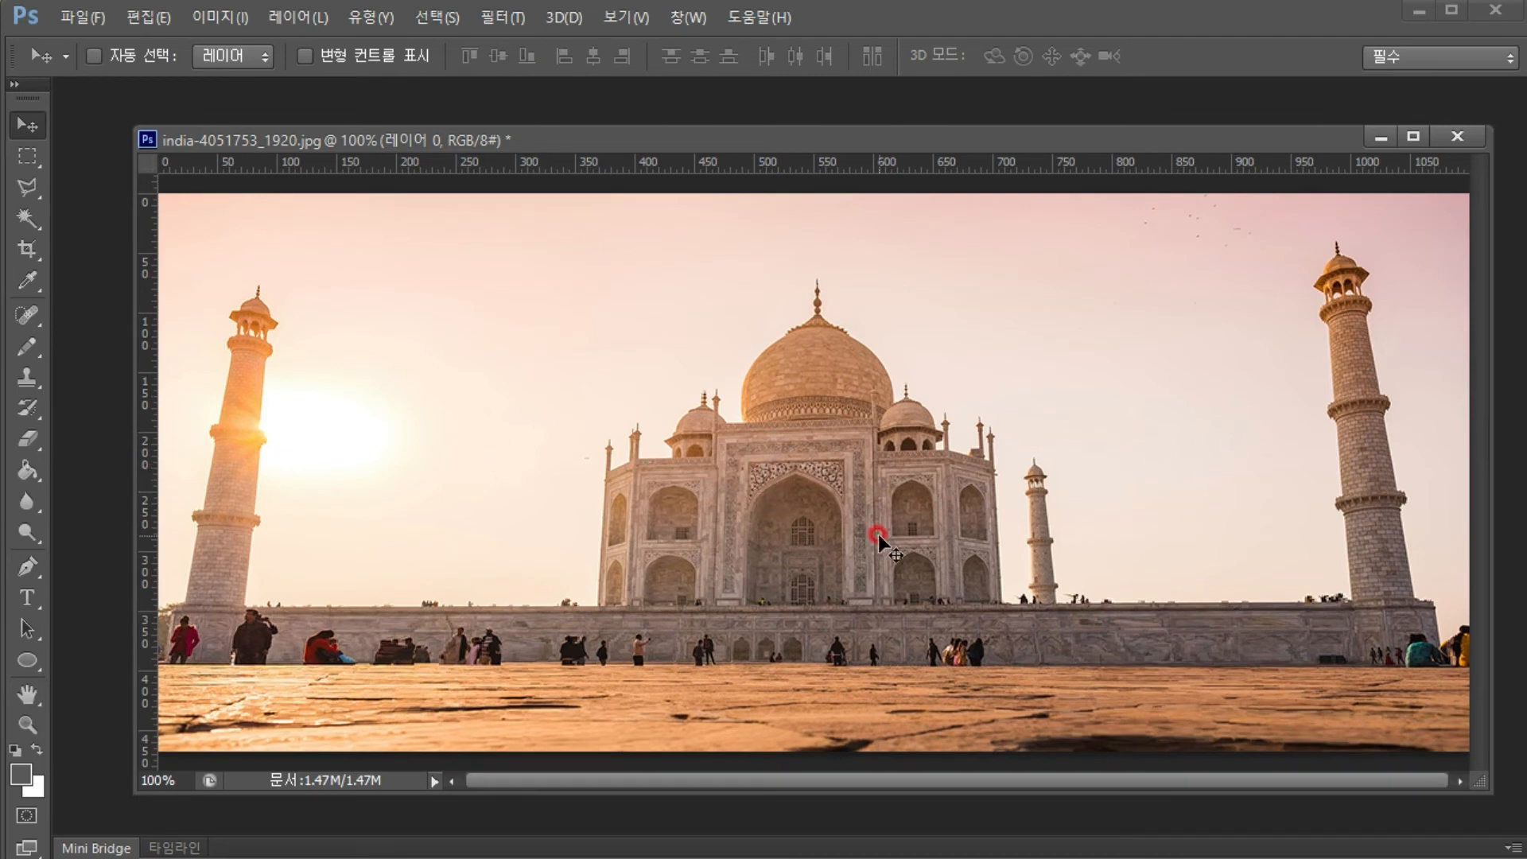
key(ctrl+2)
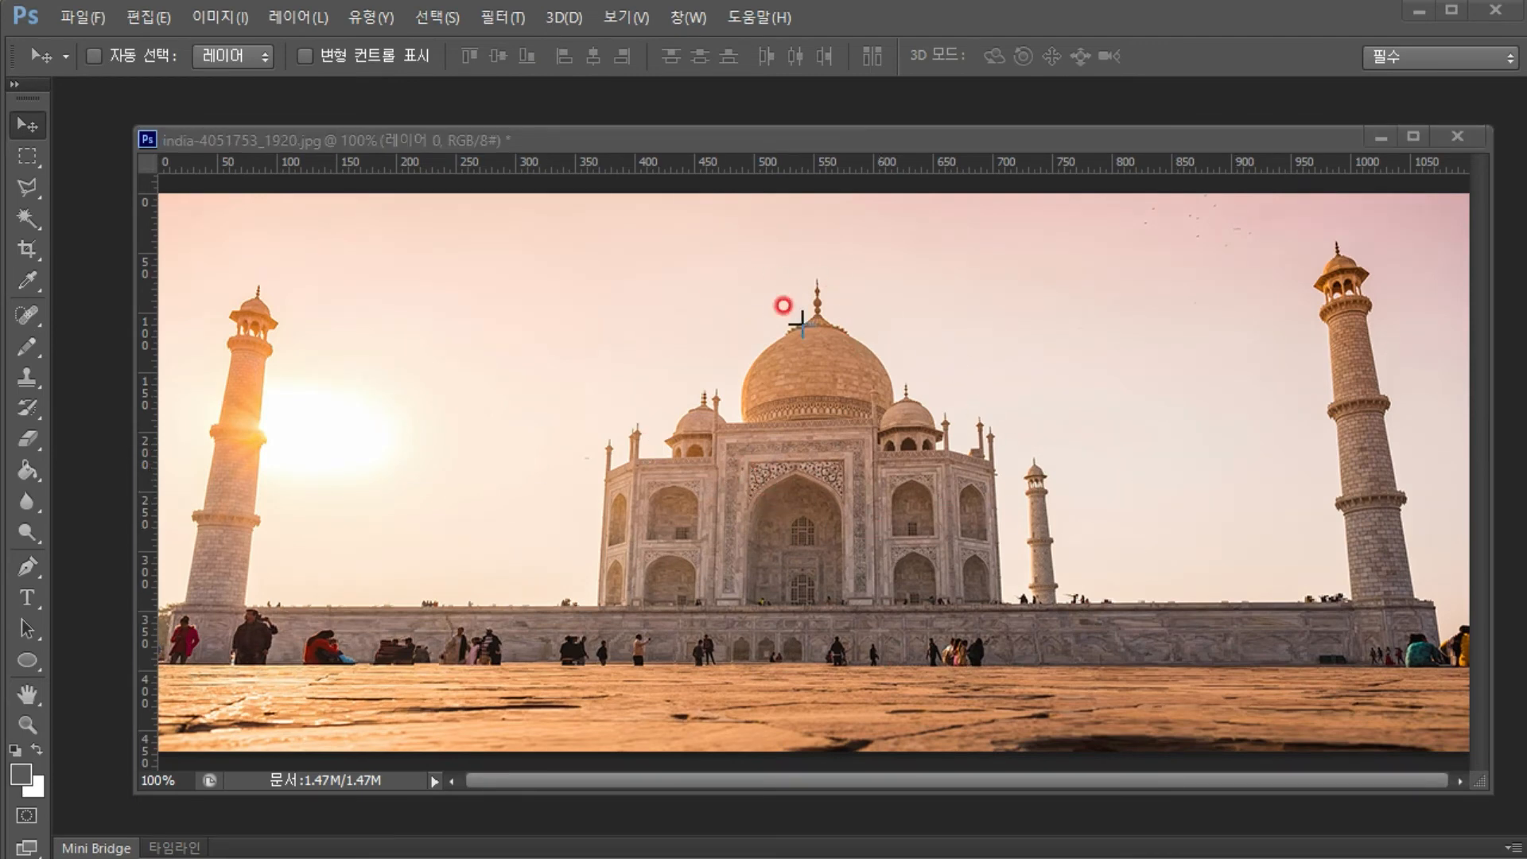
mouse_move(312, 208)
mouse_down()
mouse_move(537, 738)
mouse_move(553, 743)
mouse_up()
mouse_move(607, 264)
mouse_down()
mouse_move(843, 570)
mouse_move(1038, 697)
mouse_up()
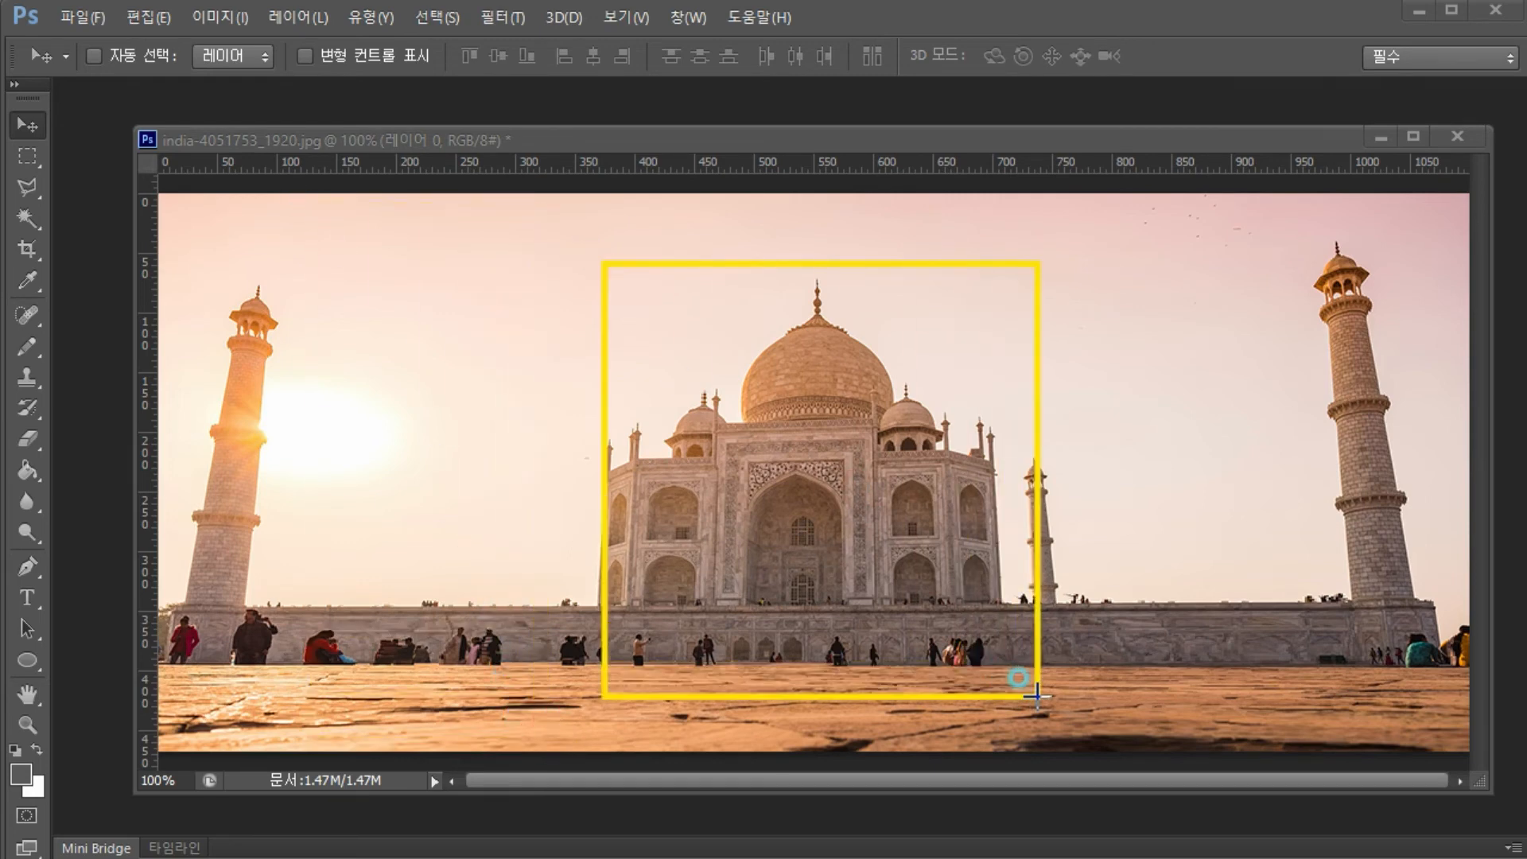
drag(169, 269, 287, 681)
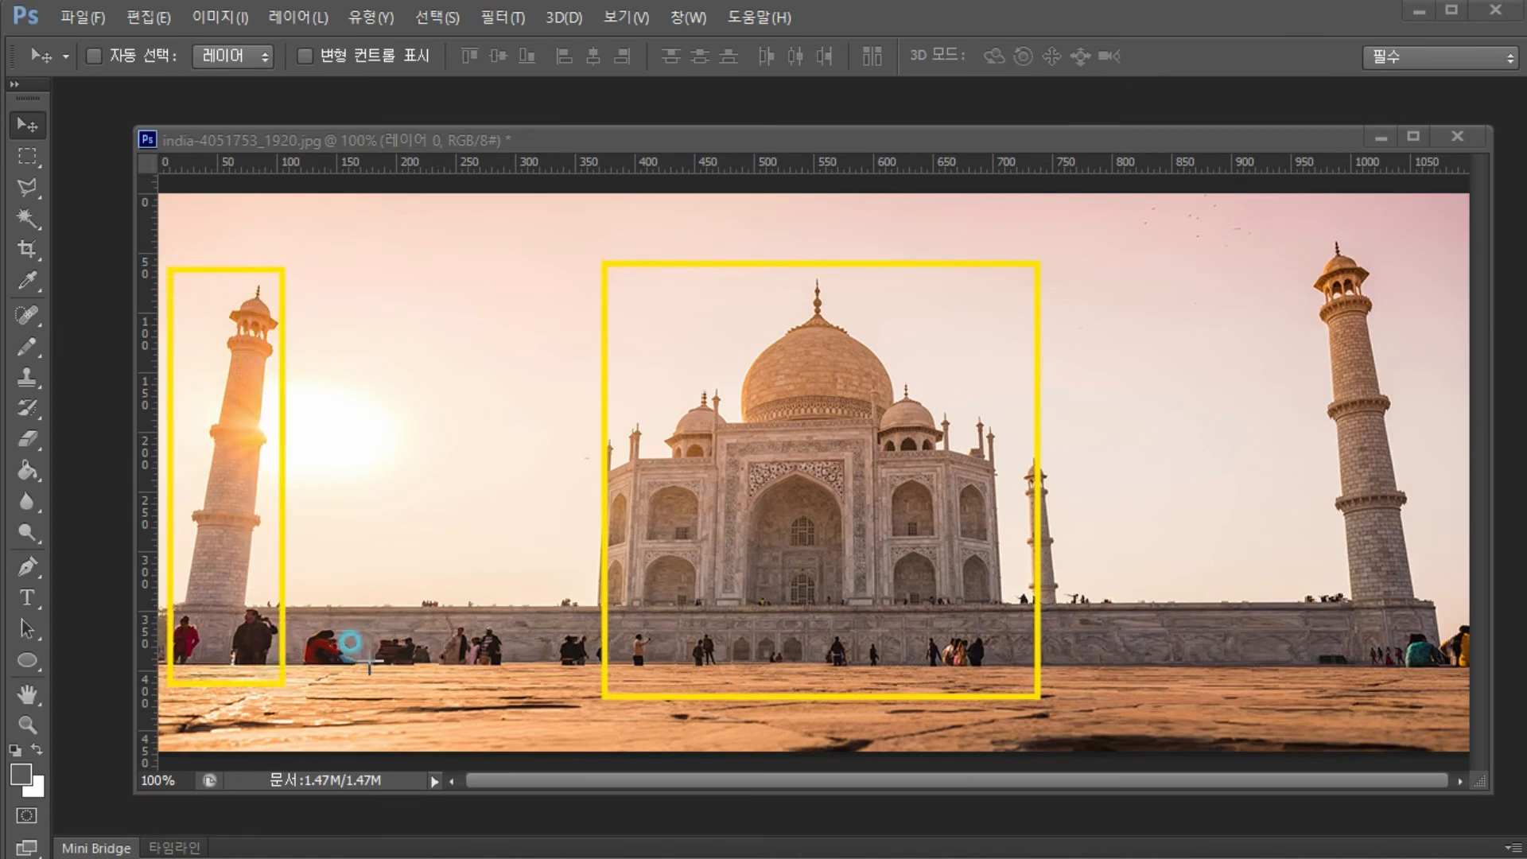
drag(1289, 231, 1463, 683)
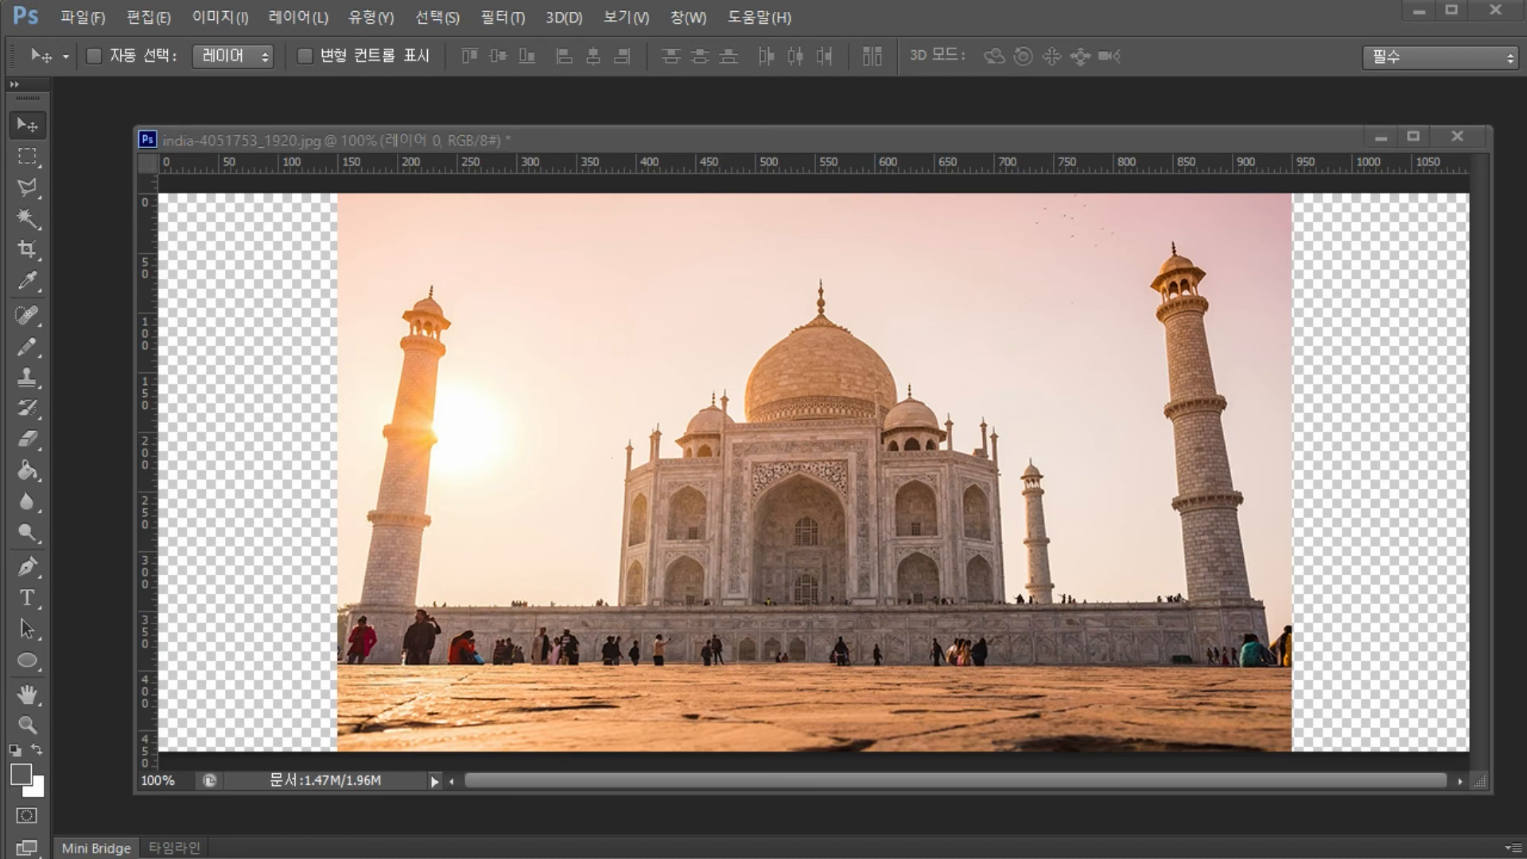
mouse_move(337, 193)
mouse_down()
mouse_move(1322, 658)
mouse_move(1466, 746)
mouse_up()
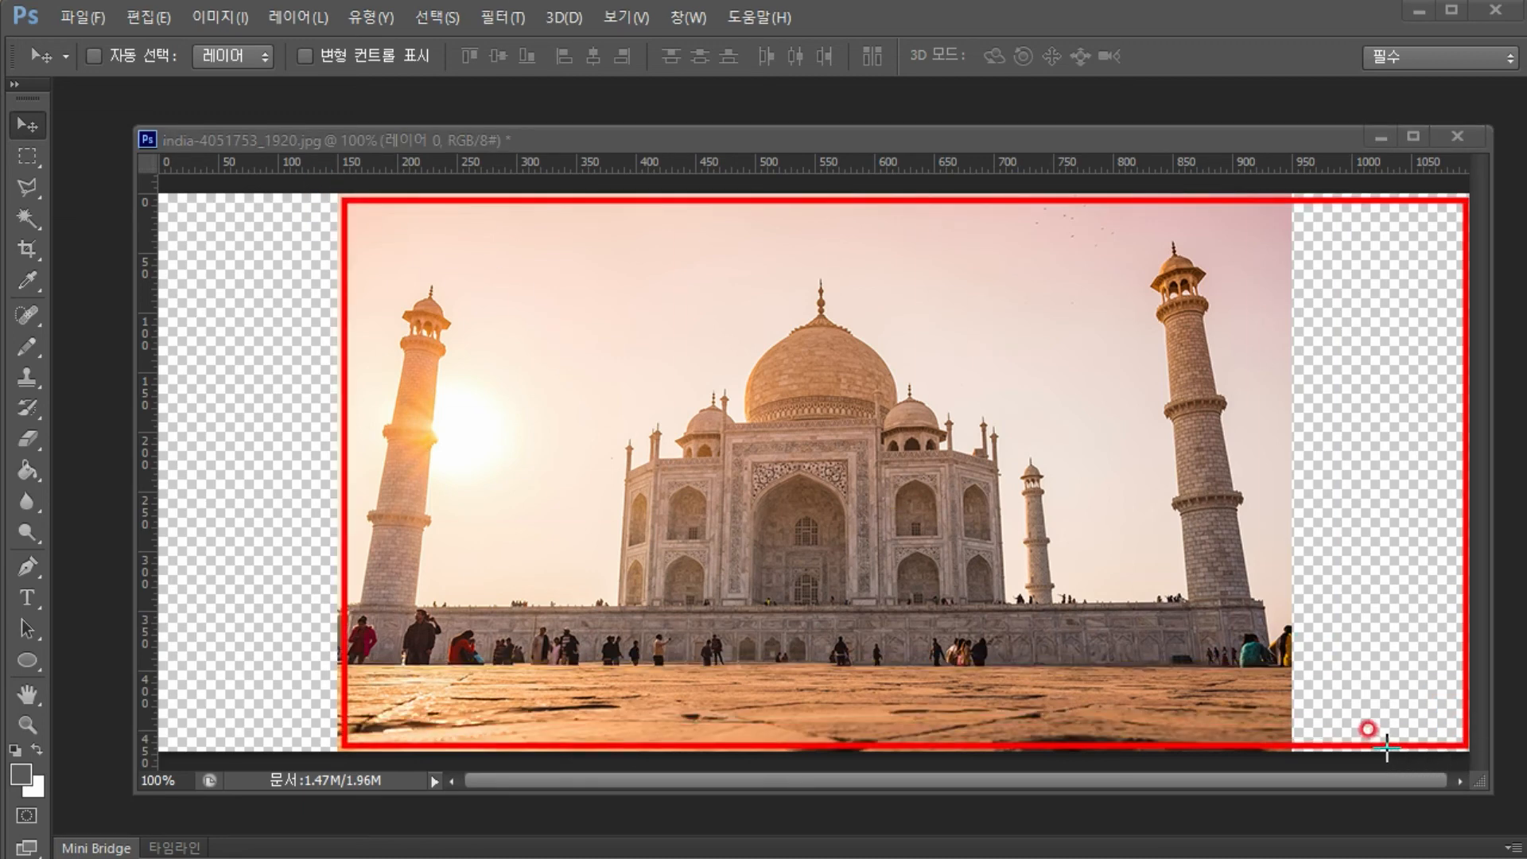
drag(164, 195, 1467, 746)
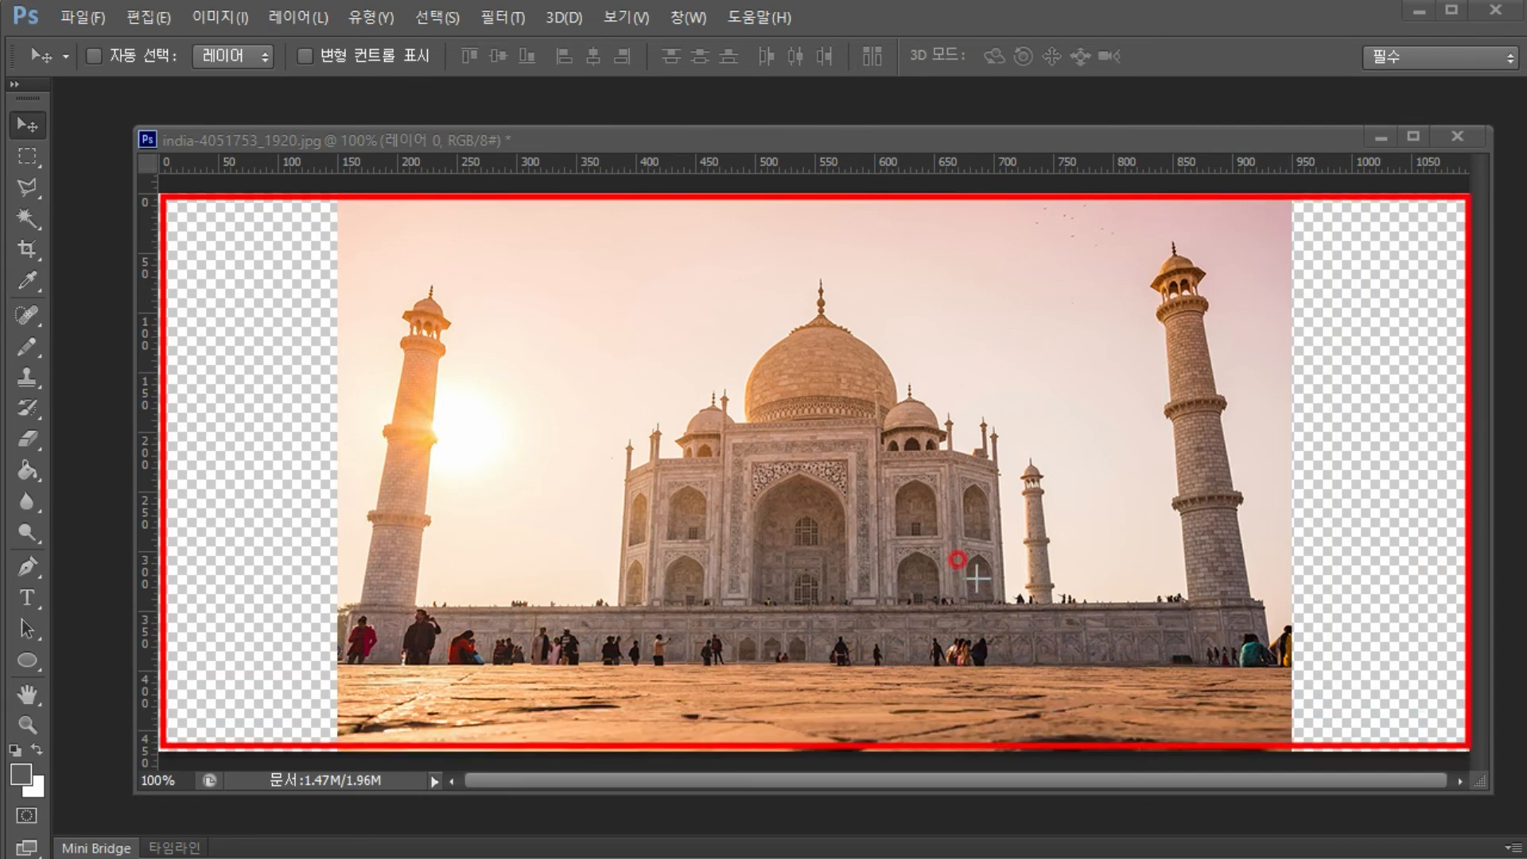
key(ctrl+z)
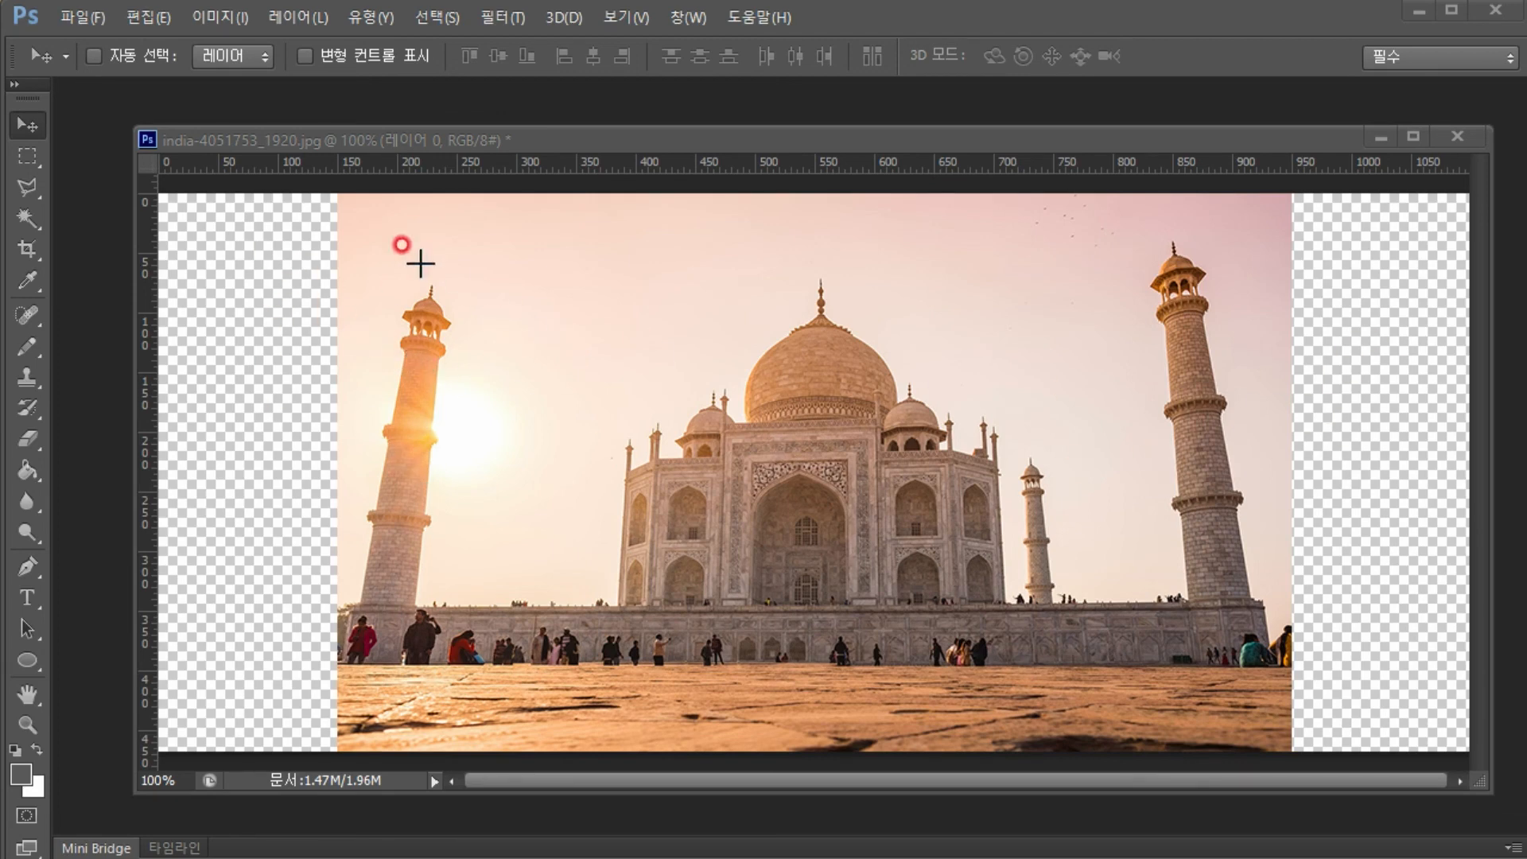
drag(168, 197, 1463, 748)
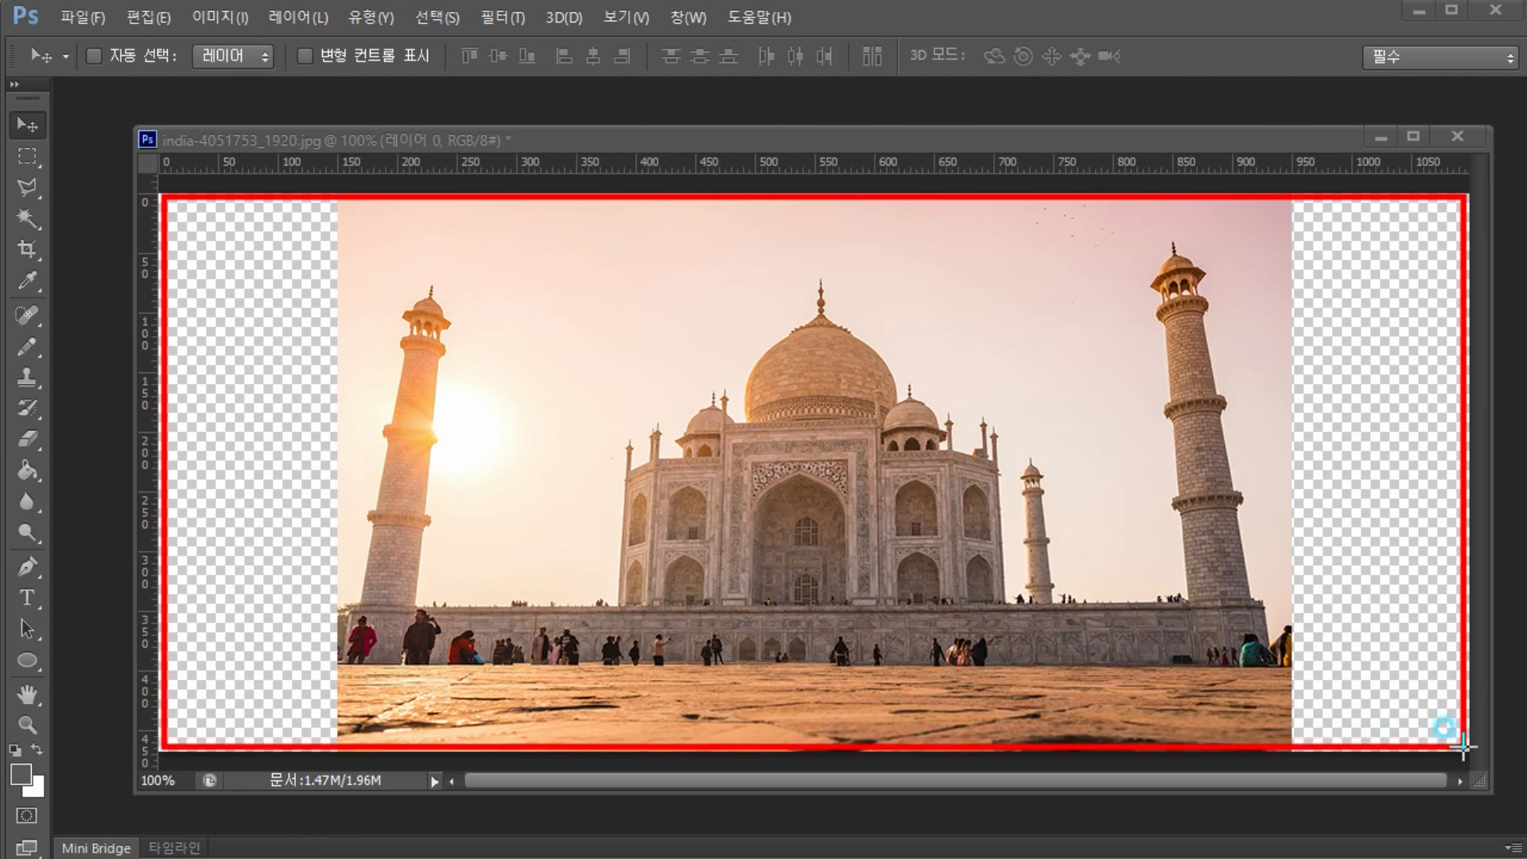